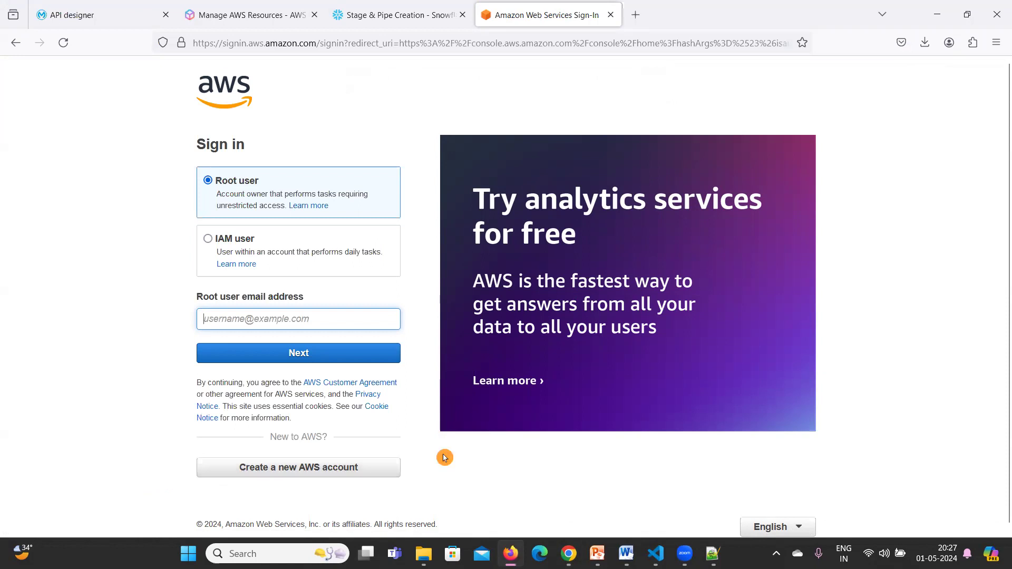
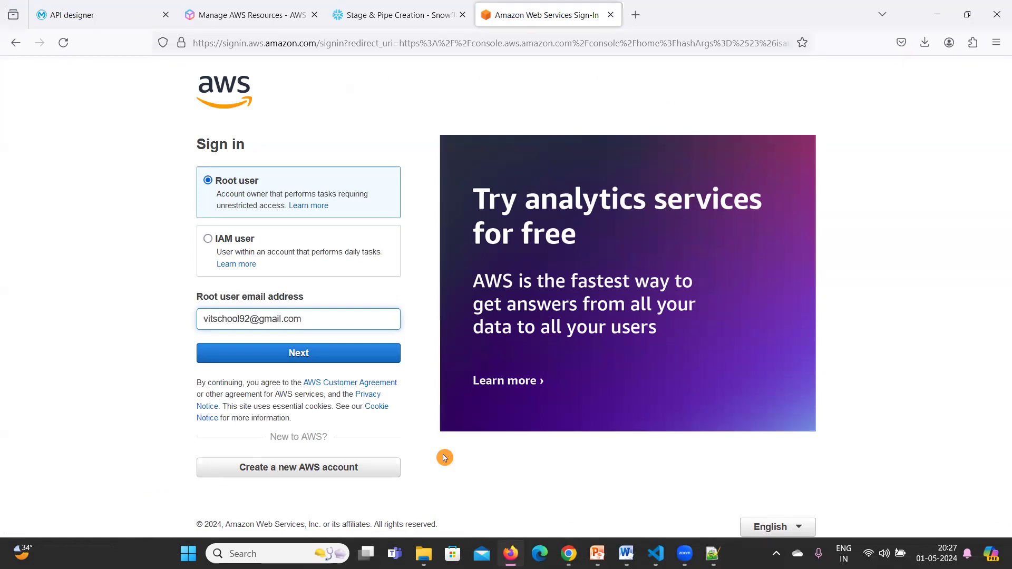
Sign in as the root user with the account email and password, declining to save the password.
left_click(206, 346)
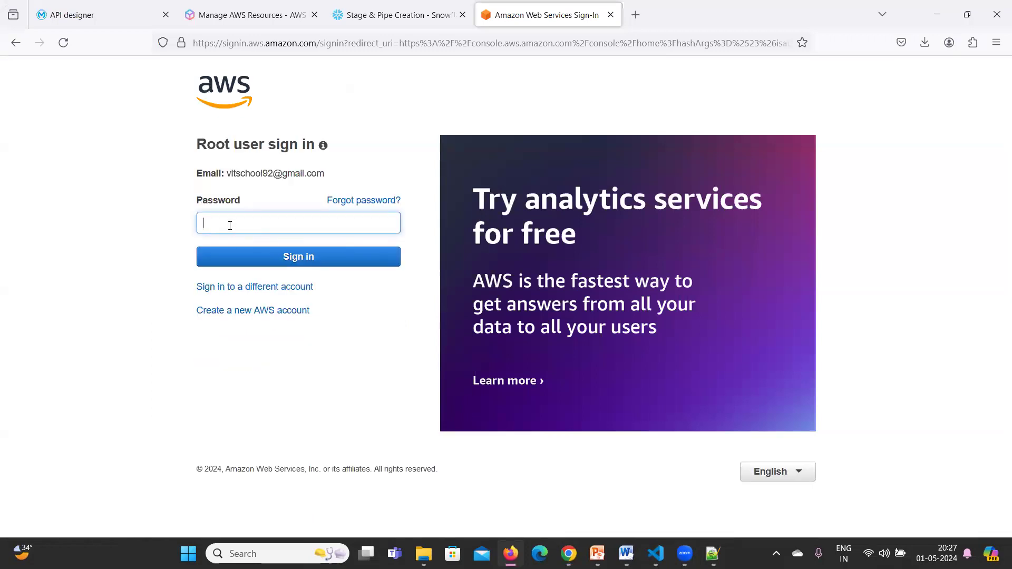
type("•")
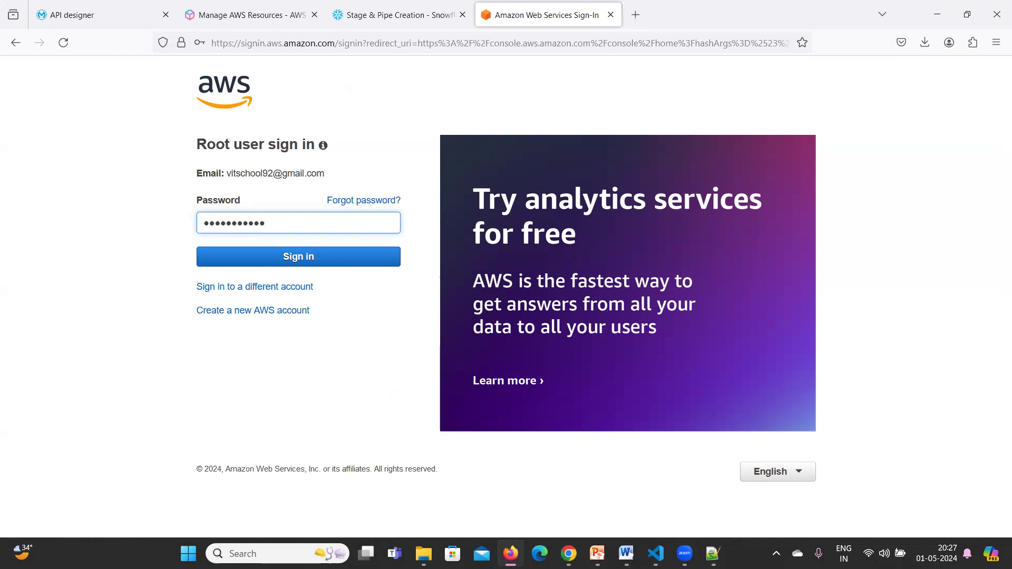
left_click(249, 266)
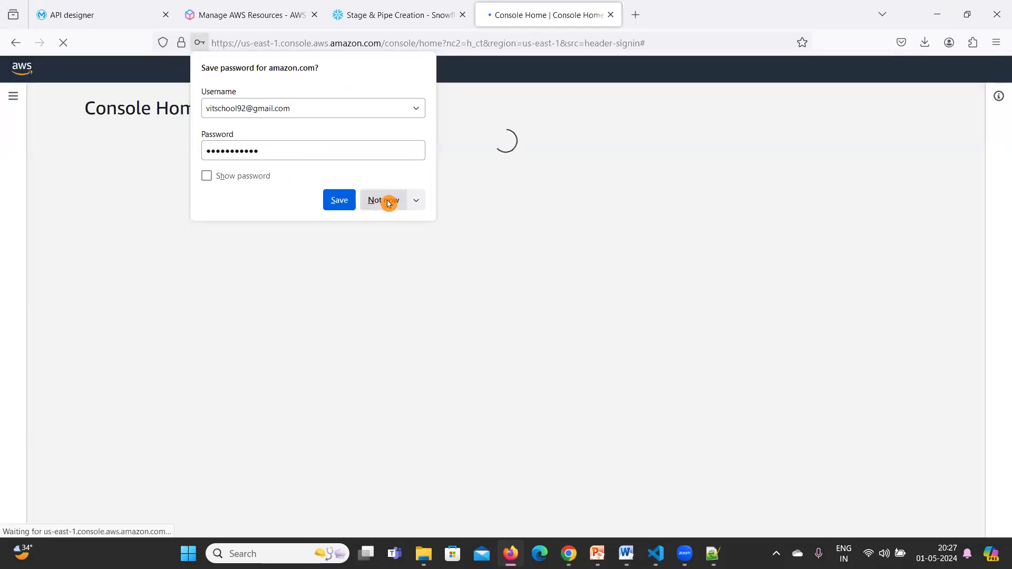
left_click(388, 202)
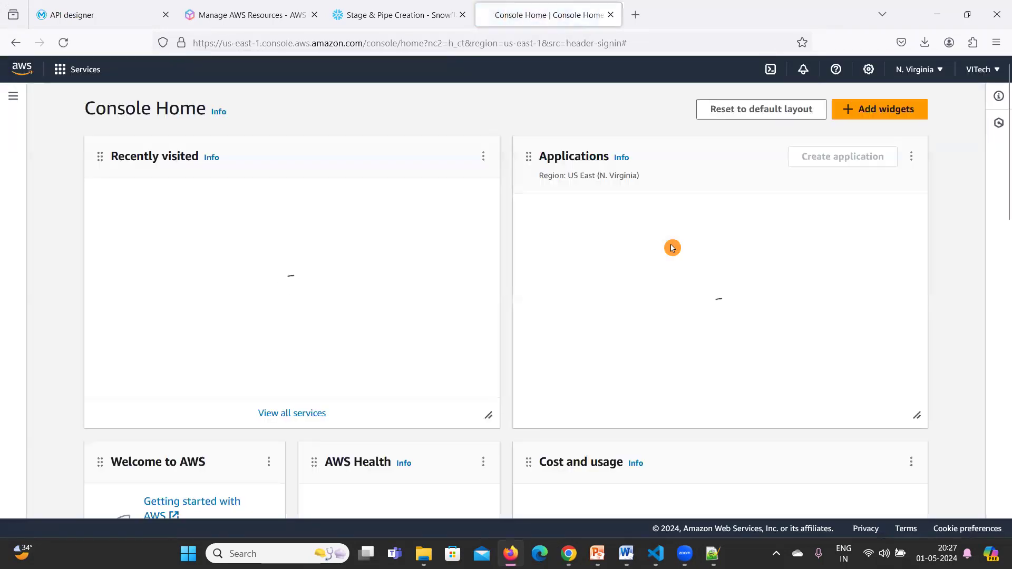
Open the full All services page from the Services menu.
left_click(60, 73)
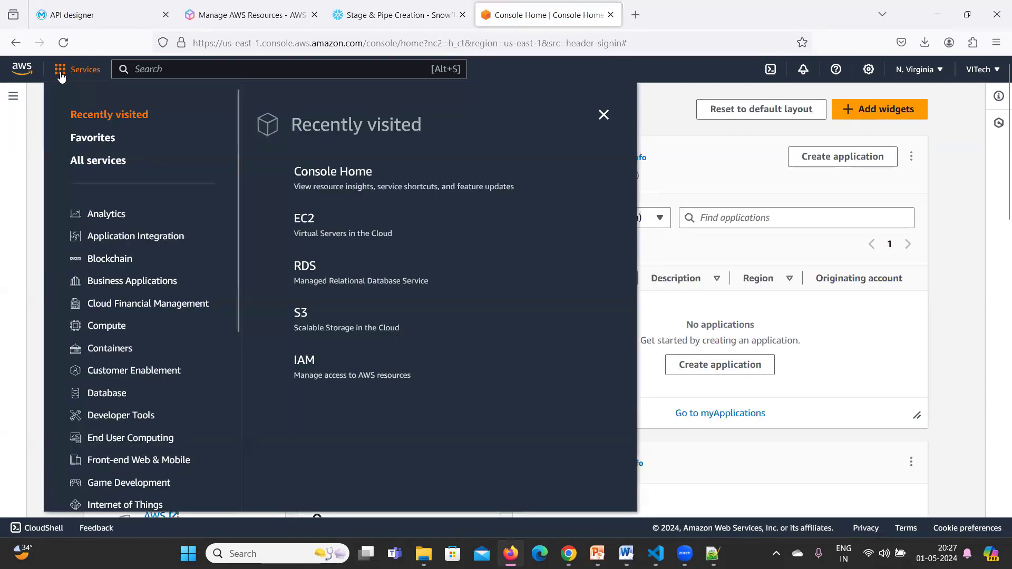
left_click(94, 162)
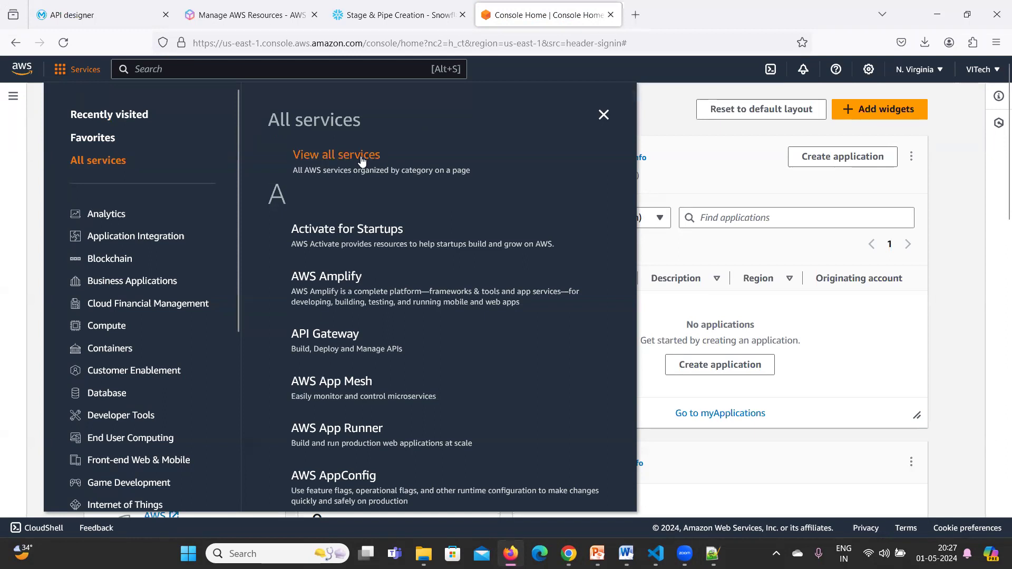
left_click(339, 160)
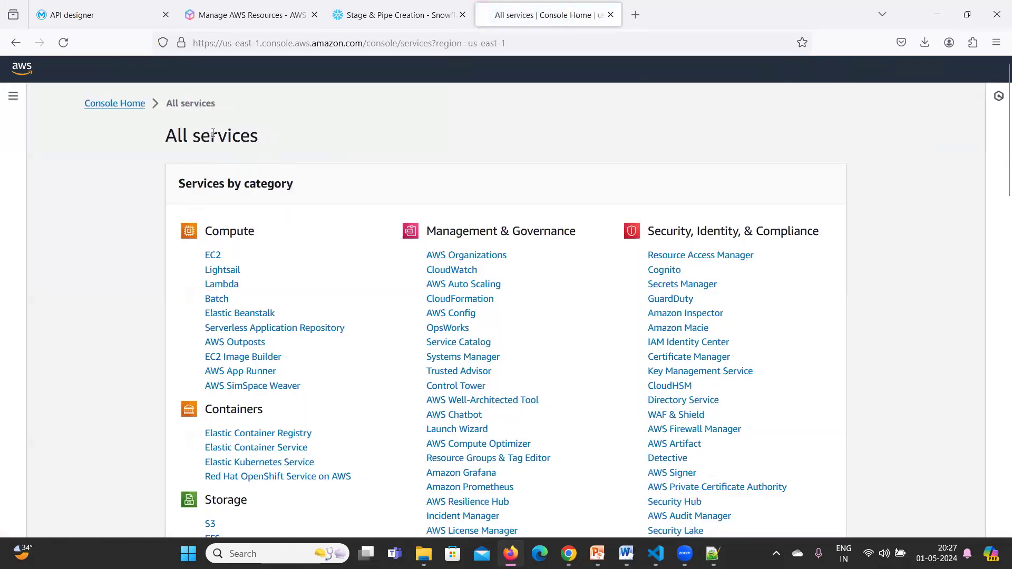
Scroll through the service categories and circle the Database category with RDS.
scroll(351, 210, "down", 2)
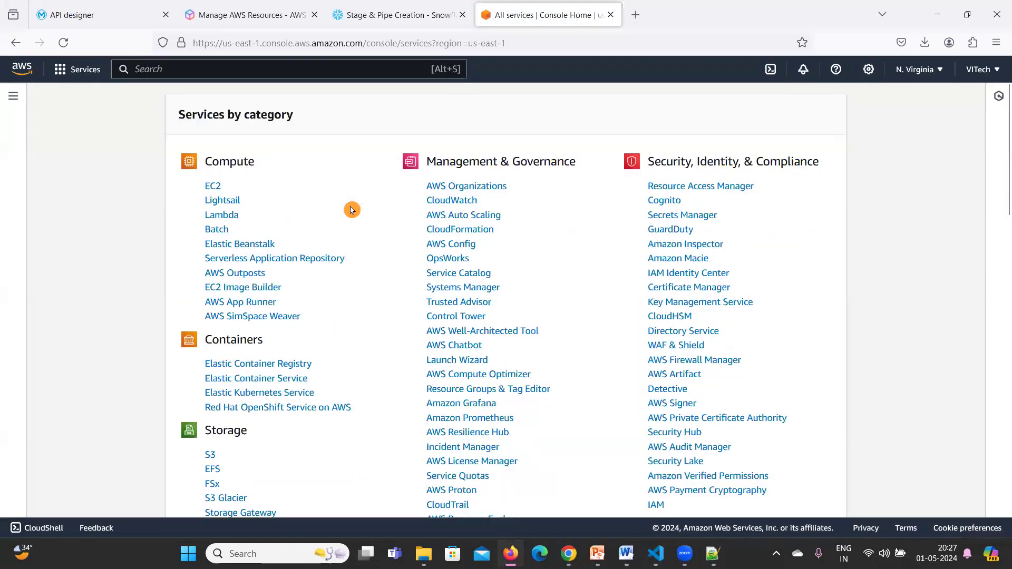
scroll(348, 210, "down", 5)
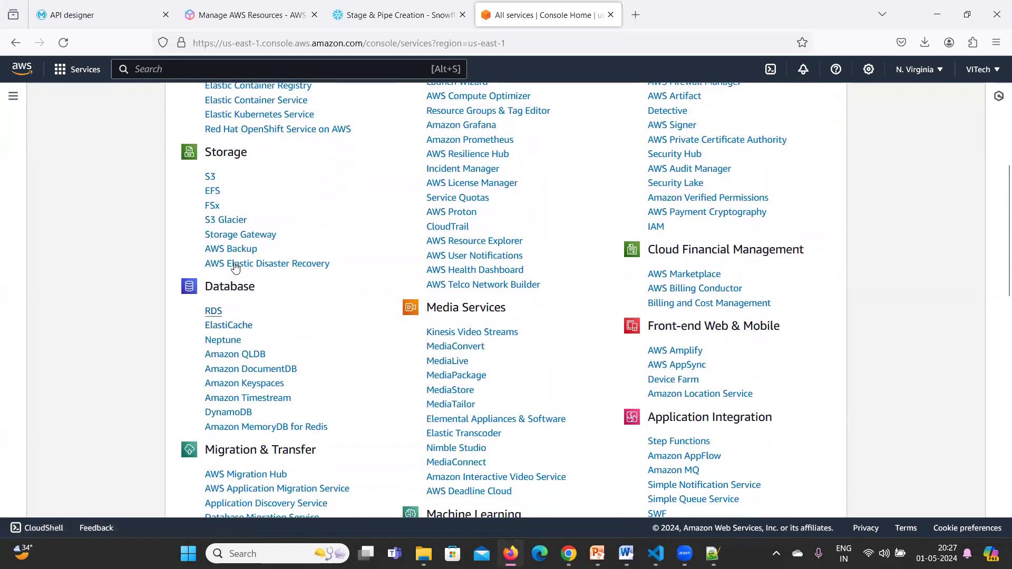
scroll(235, 268, "down", 5)
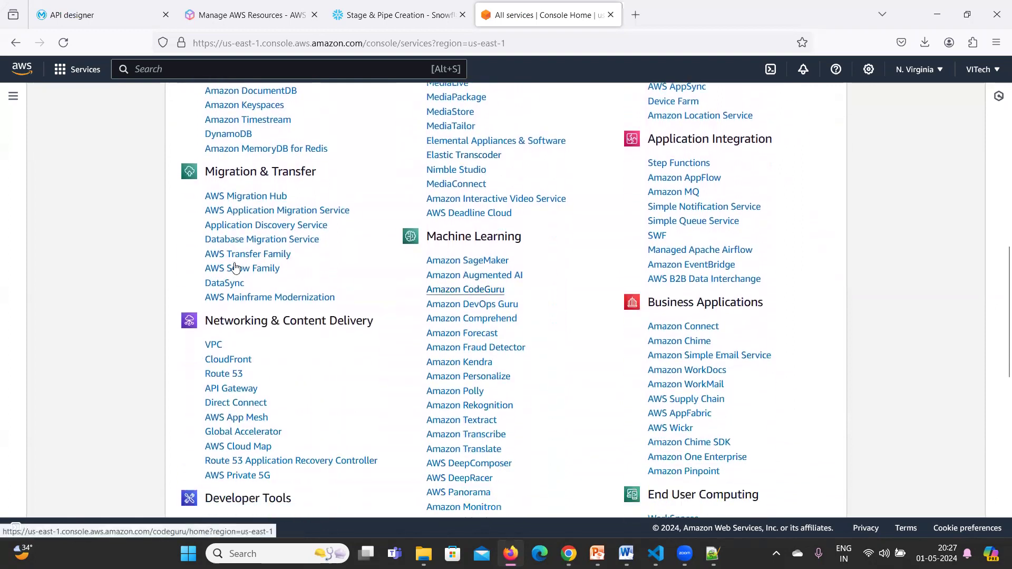
scroll(235, 268, "up", 4)
scroll(349, 250, "up", 1)
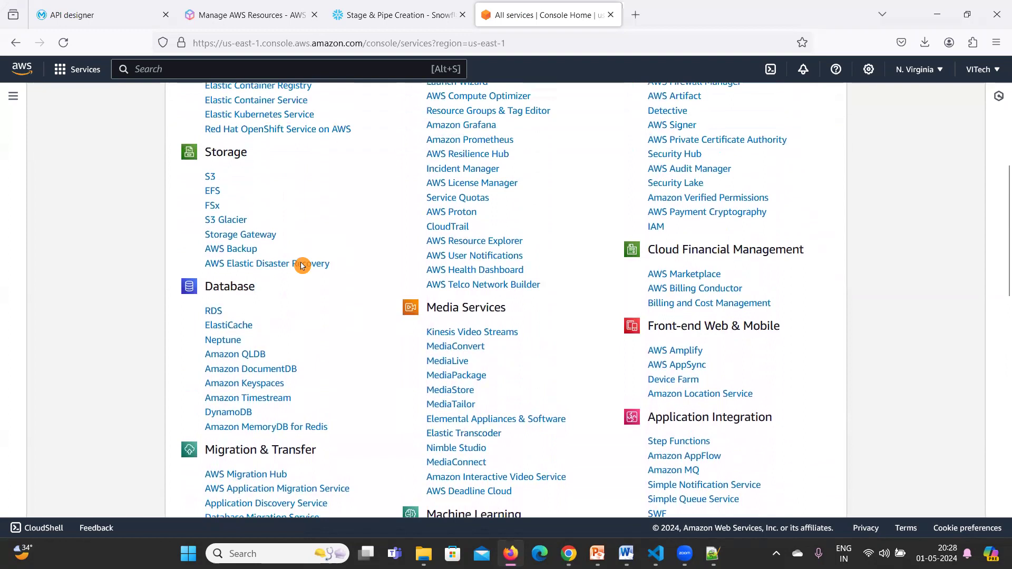
mouse_move(208, 330)
left_mouse_down()
mouse_move(288, 274)
mouse_move(216, 270)
left_mouse_up()
left_click_drag(311, 287, 343, 252)
left_click(81, 355)
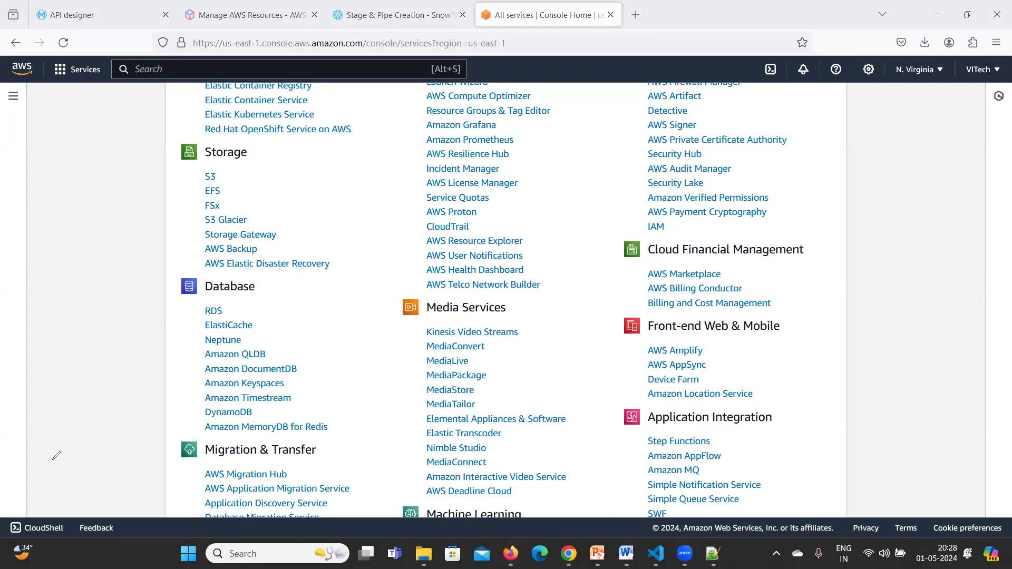
scroll(57, 455, "up", 7)
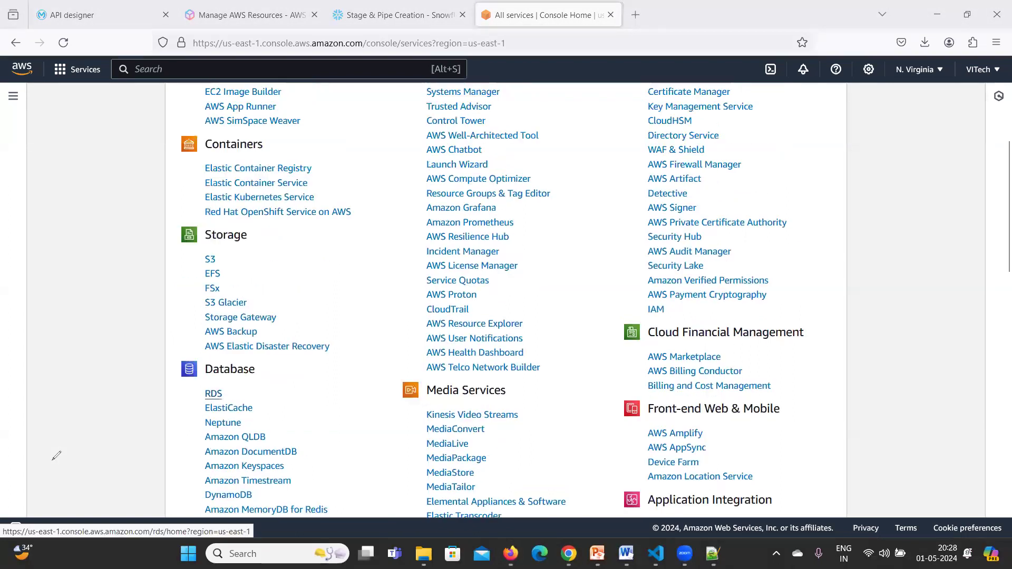
left_click(168, 72)
Search for rds, open the RDS dashboard and list Databases showing database-1.
type("rds")
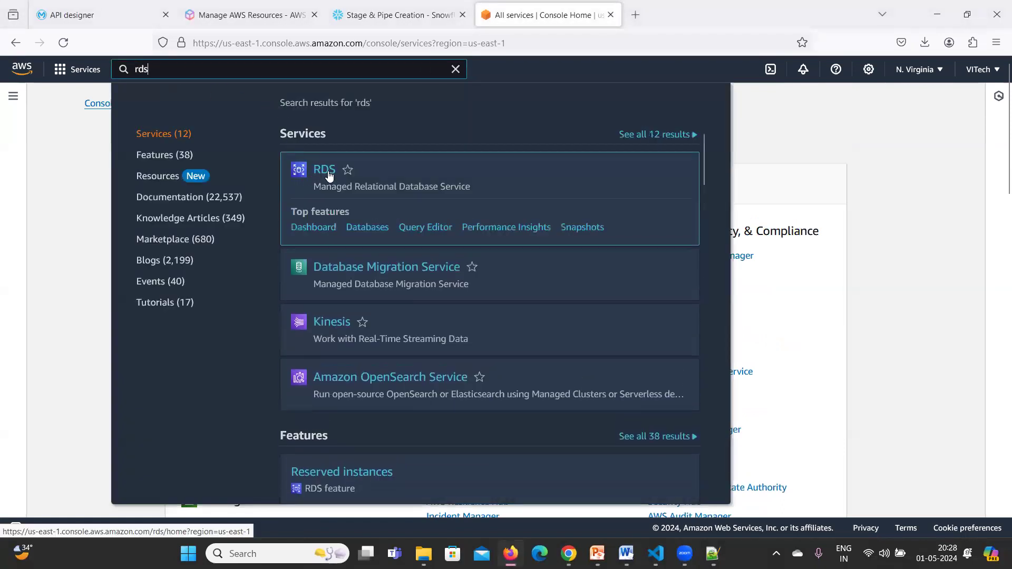
mouse_move(323, 172)
left_click(325, 176)
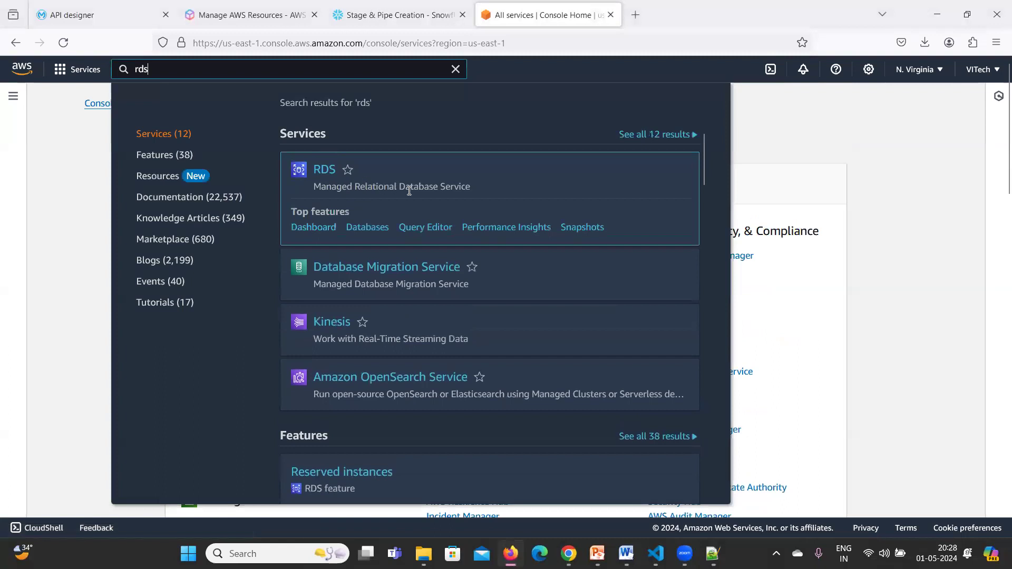
left_click(332, 177)
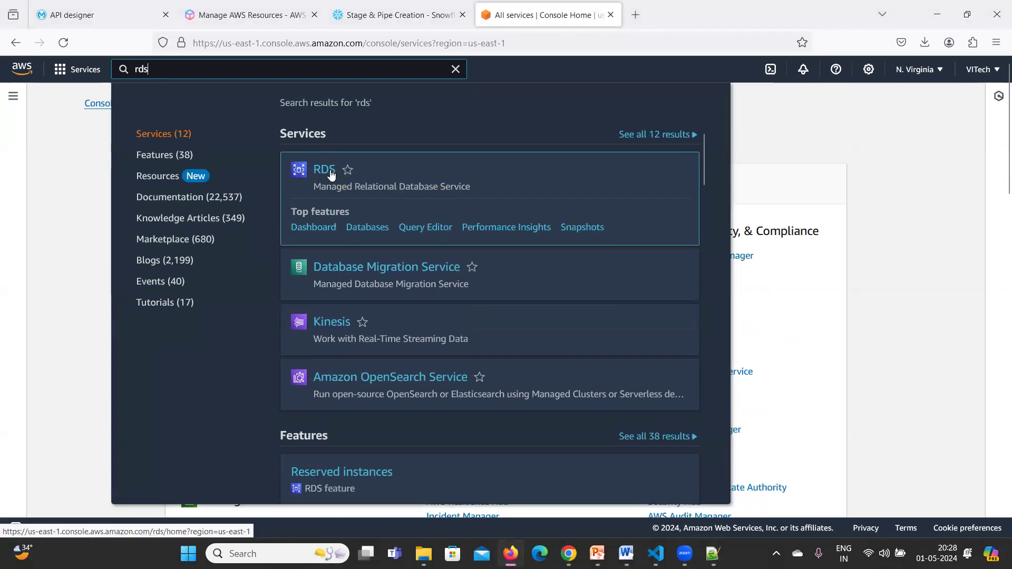
left_click(332, 174)
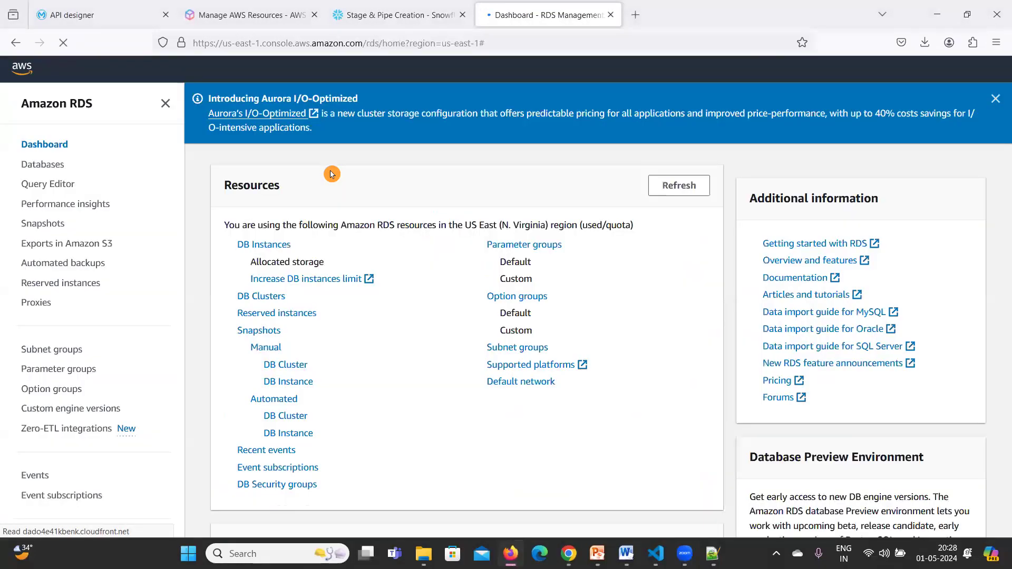
left_click(36, 166)
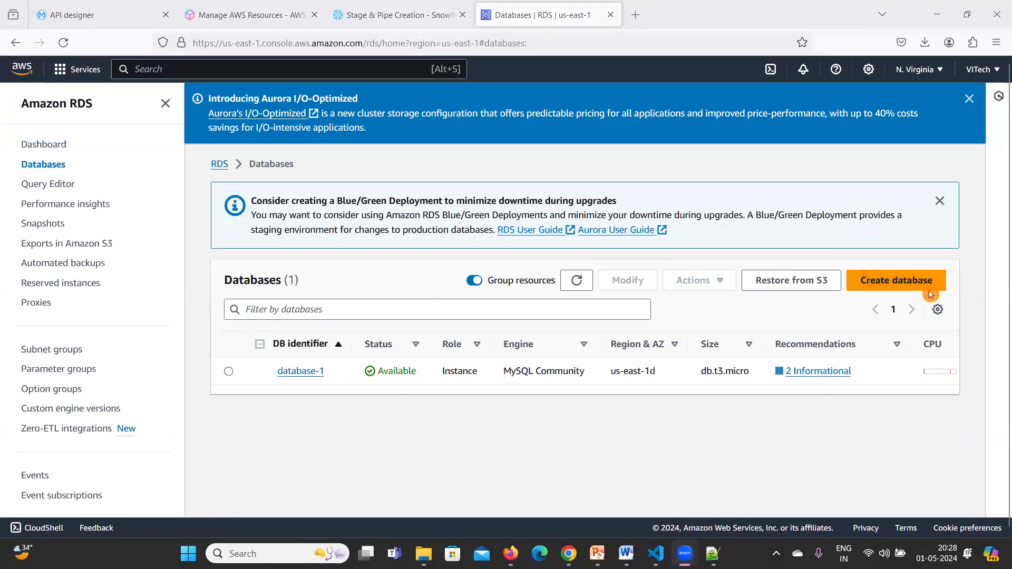
left_click(899, 285)
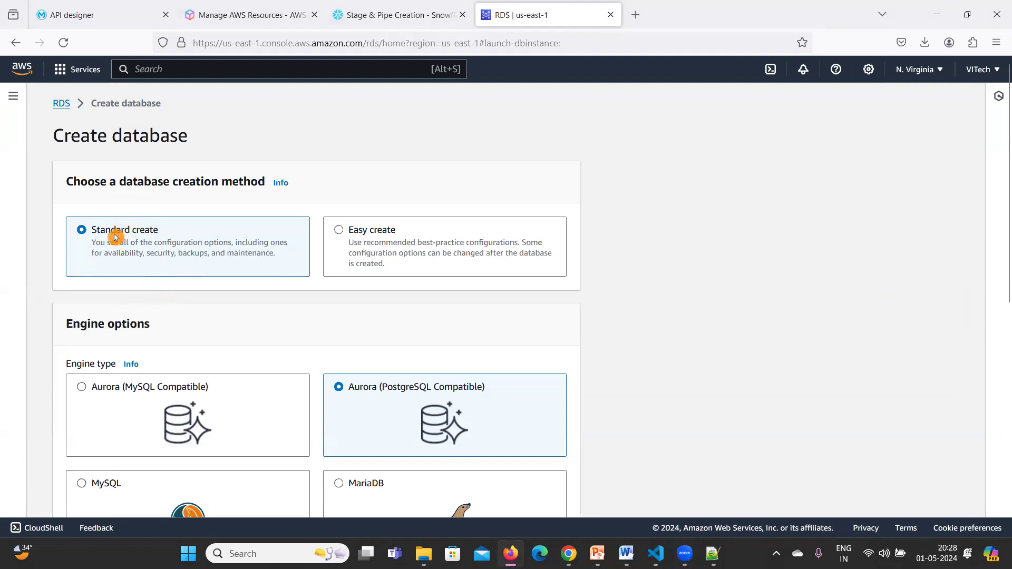
Choose the MySQL engine with engine version 8.0.35.
scroll(120, 254, "down", 1)
scroll(121, 255, "down", 3)
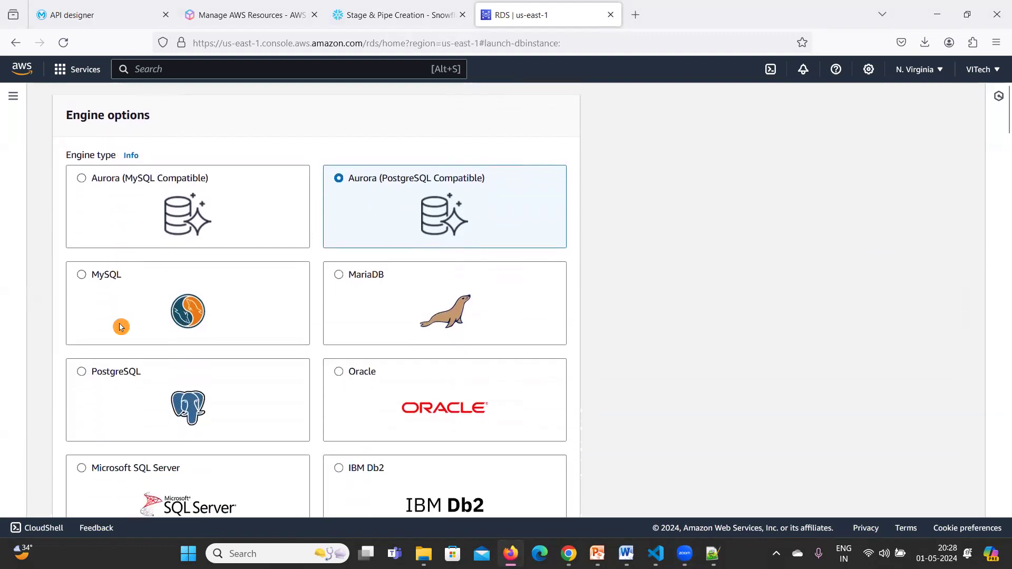
left_click(83, 280)
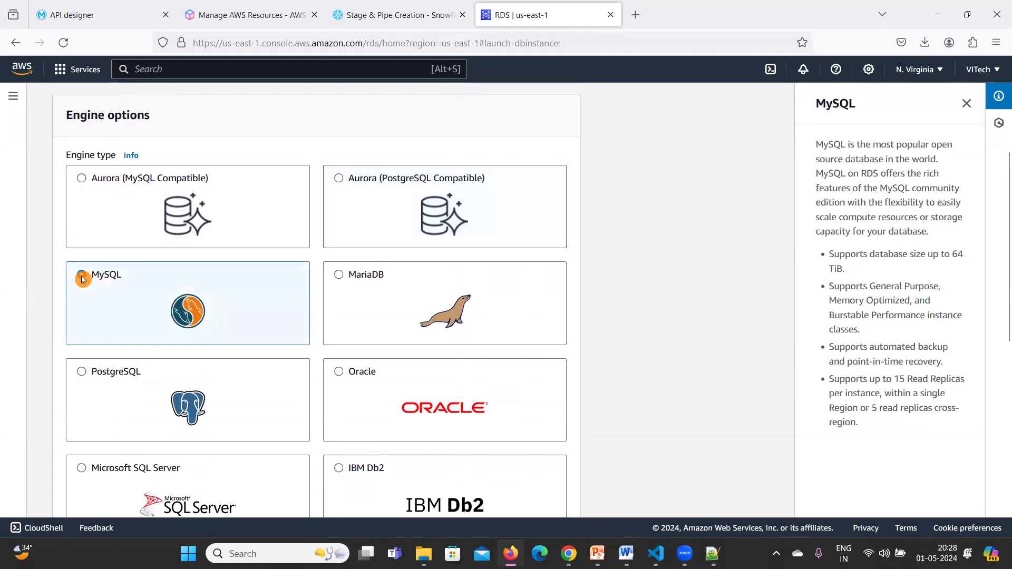
scroll(158, 316, "down", 6)
scroll(161, 319, "down", 1)
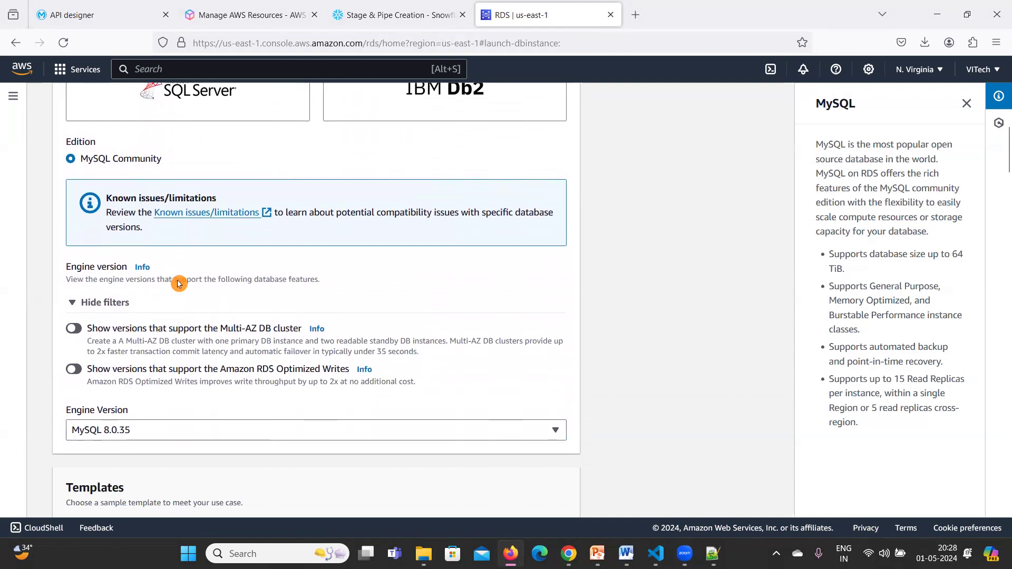
scroll(178, 285, "down", 1)
scroll(178, 285, "down", 1)
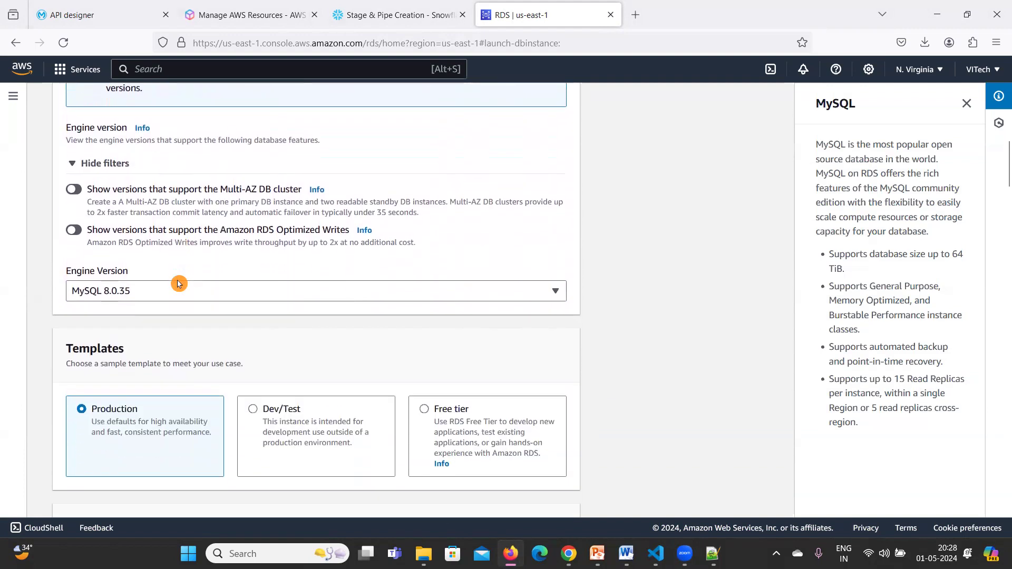
scroll(179, 285, "down", 1)
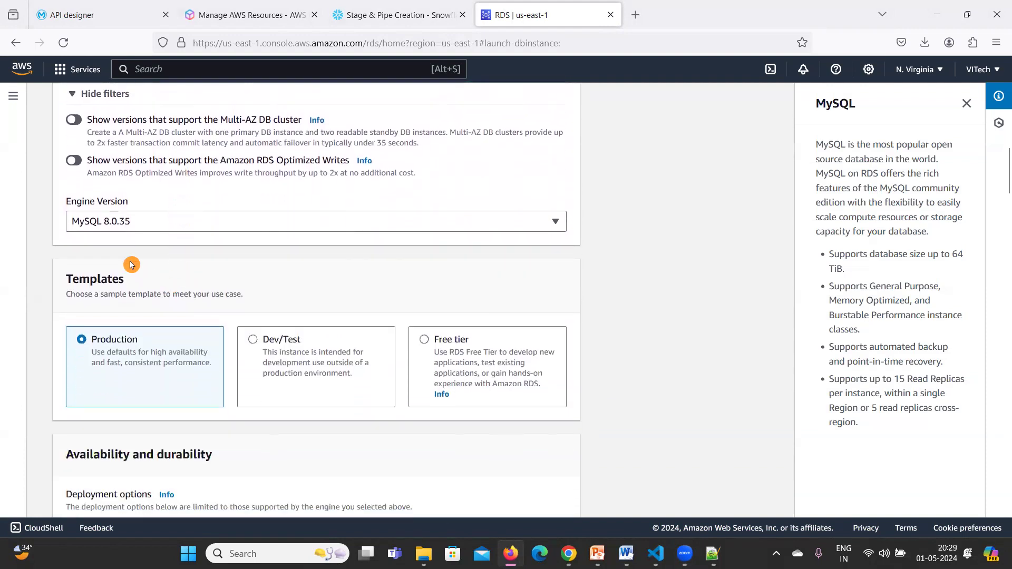
left_click(208, 227)
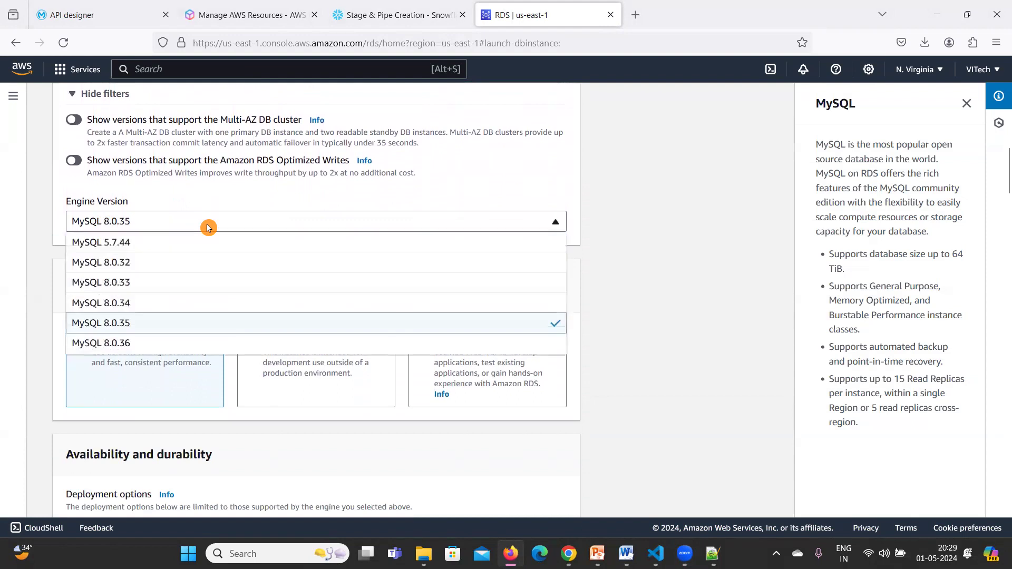
left_click(127, 329)
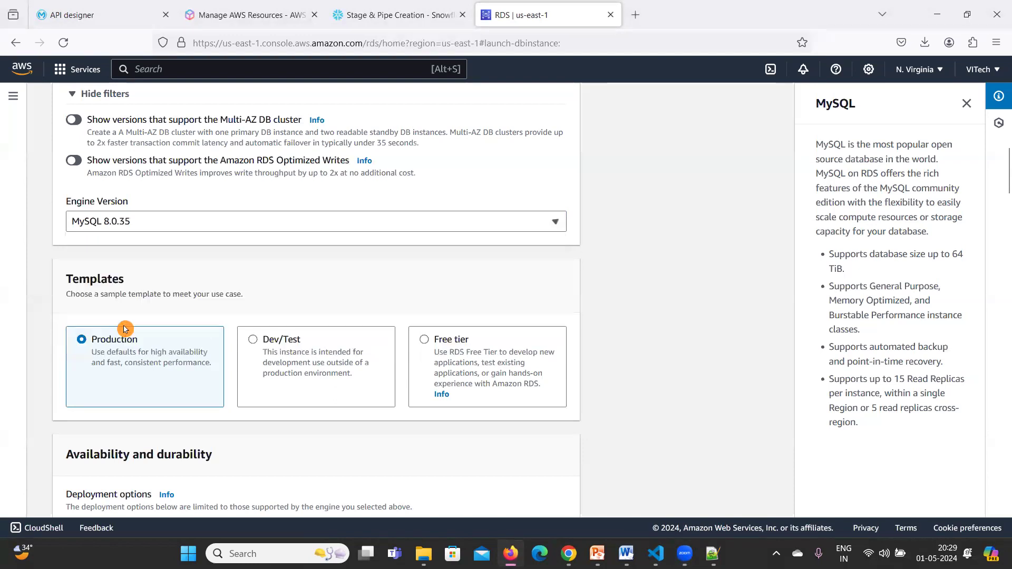
Select the Free tier template.
scroll(430, 289, "down", 2)
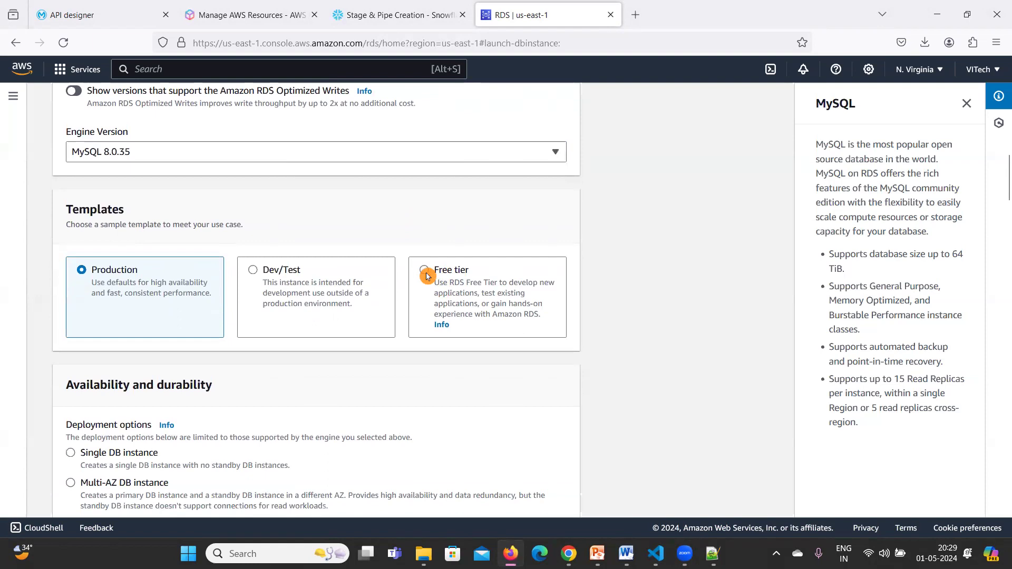
left_click(424, 273)
scroll(398, 382, "down", 3)
scroll(399, 382, "down", 2)
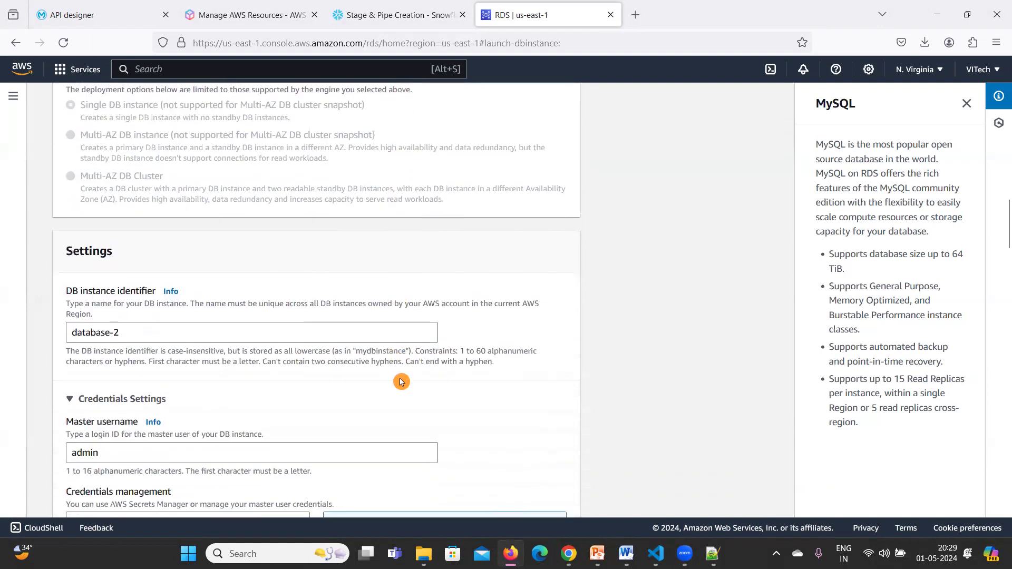
Rename the DB instance identifier to vitech-db and keep master username admin.
left_click_drag(162, 334, 62, 334)
type("vitech-db")
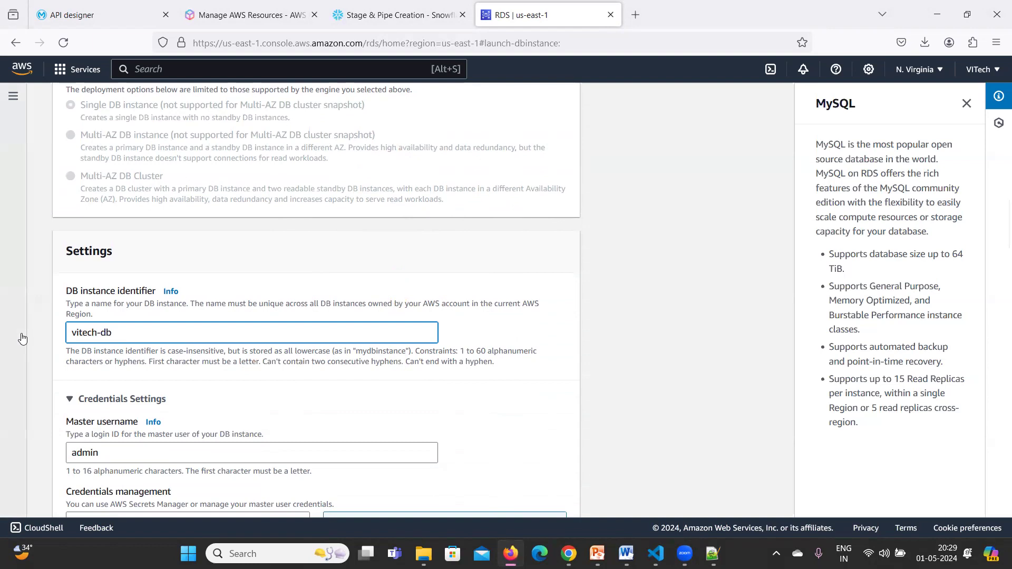
scroll(594, 335, "down", 2)
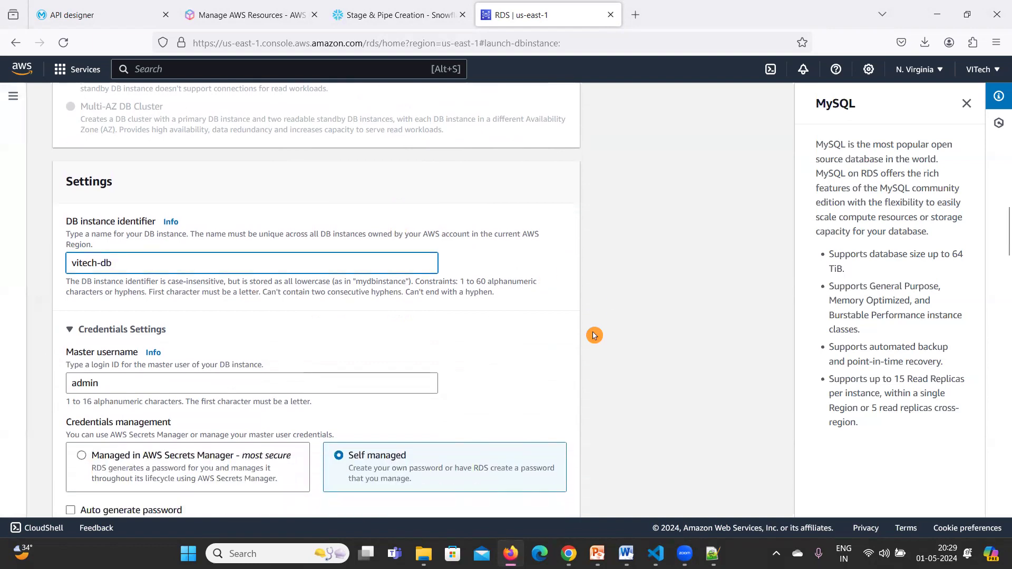
scroll(594, 335, "down", 4)
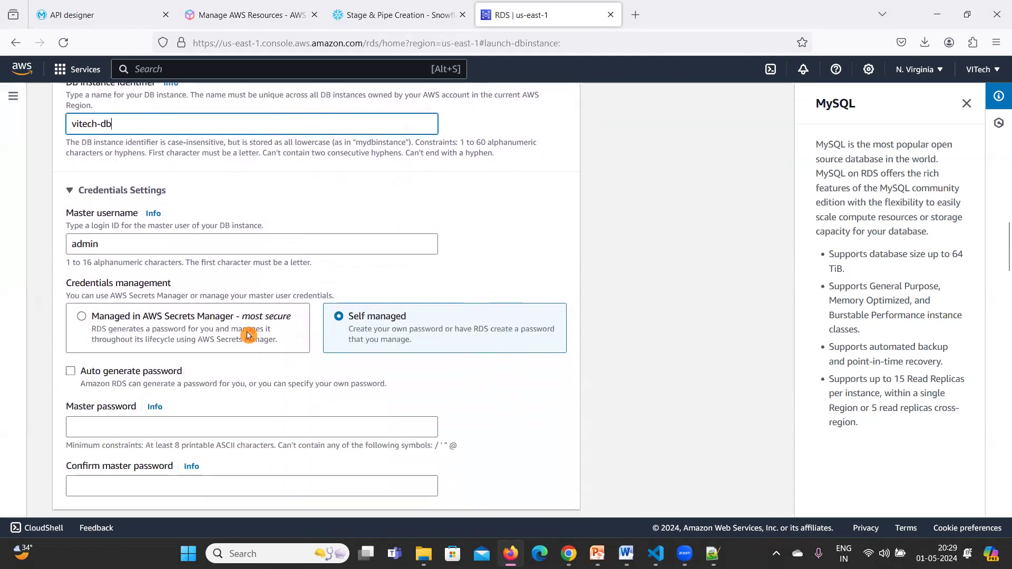
double_click(114, 248)
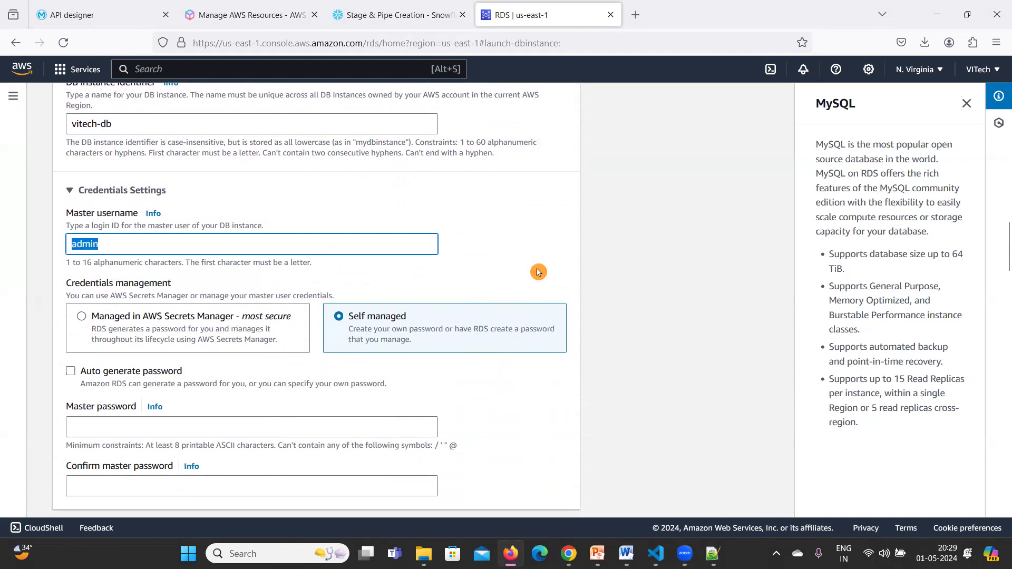
left_click(494, 280)
scroll(145, 354, "down", 4)
Enter the master password and confirm it in the confirmation field.
left_click(101, 289)
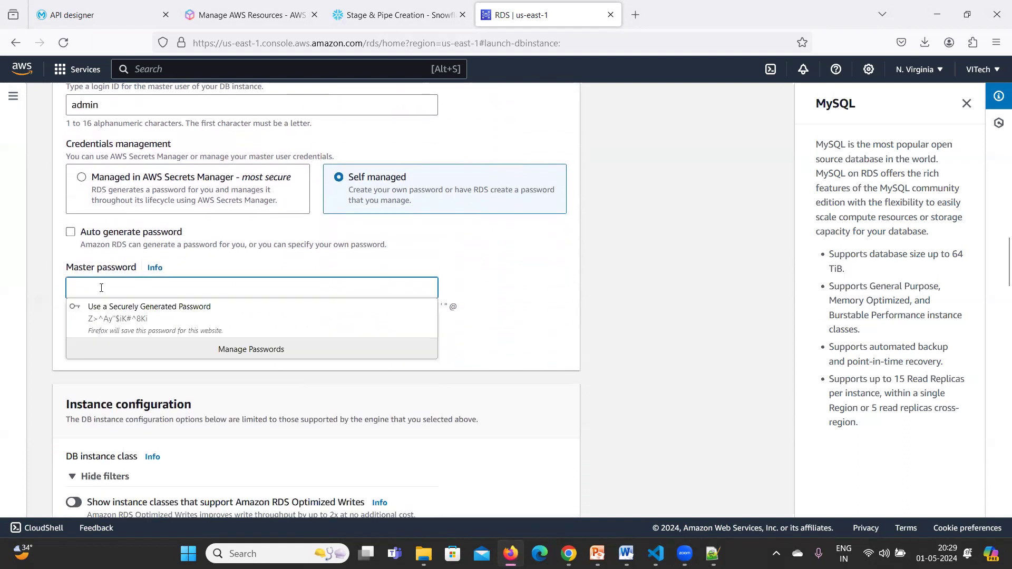
type("•••")
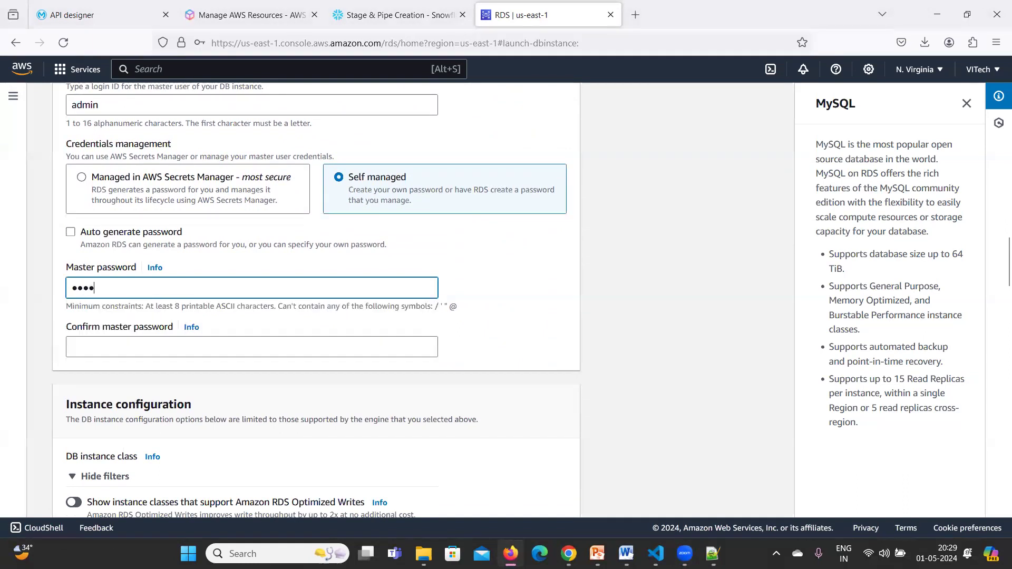
type("••••••••")
left_click(83, 346)
type("•")
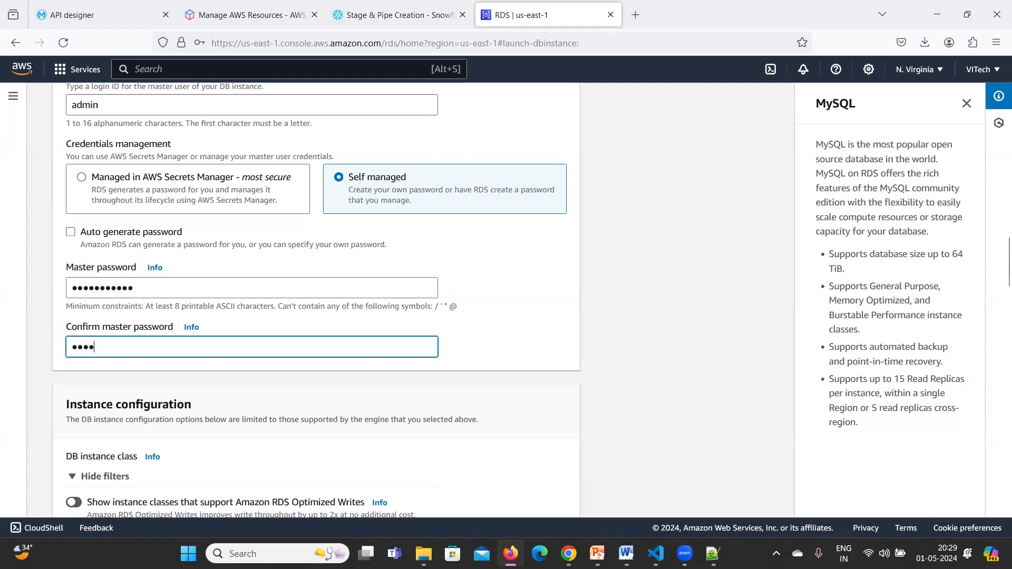
type("•")
key("BackSpace")
key("BackSpace")
type("•")
left_click(473, 332)
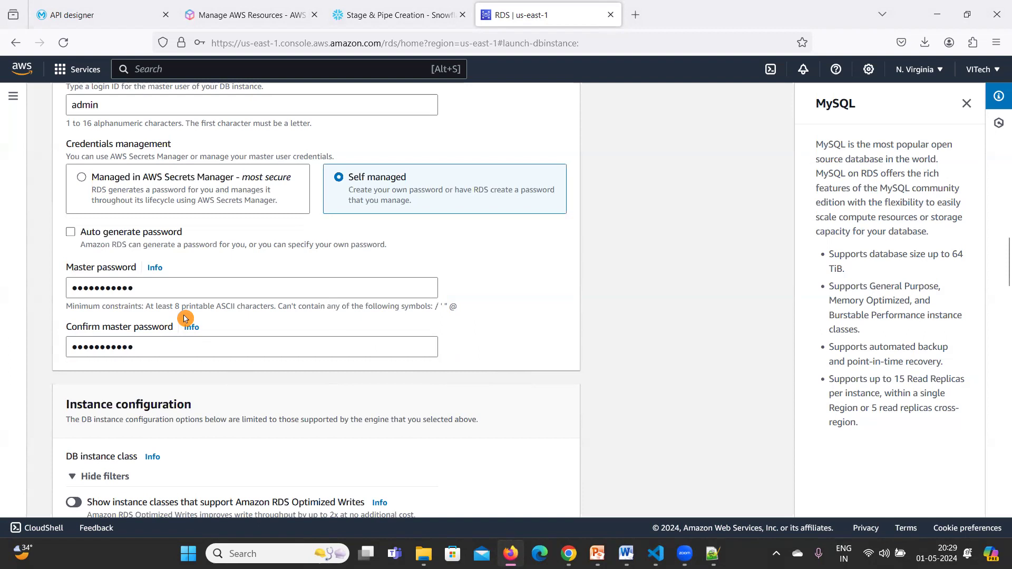
scroll(186, 318, "down", 5)
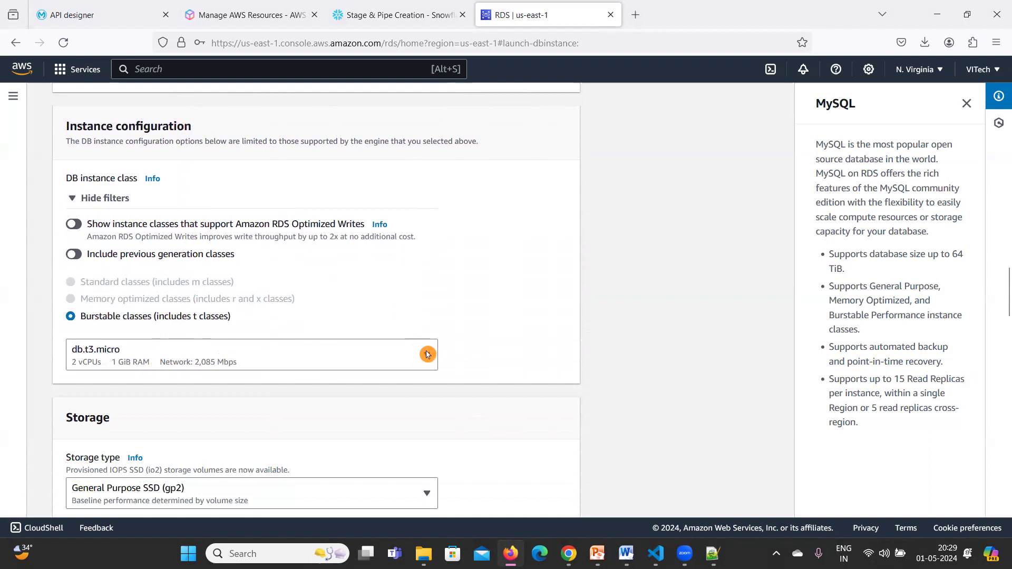
left_click(427, 354)
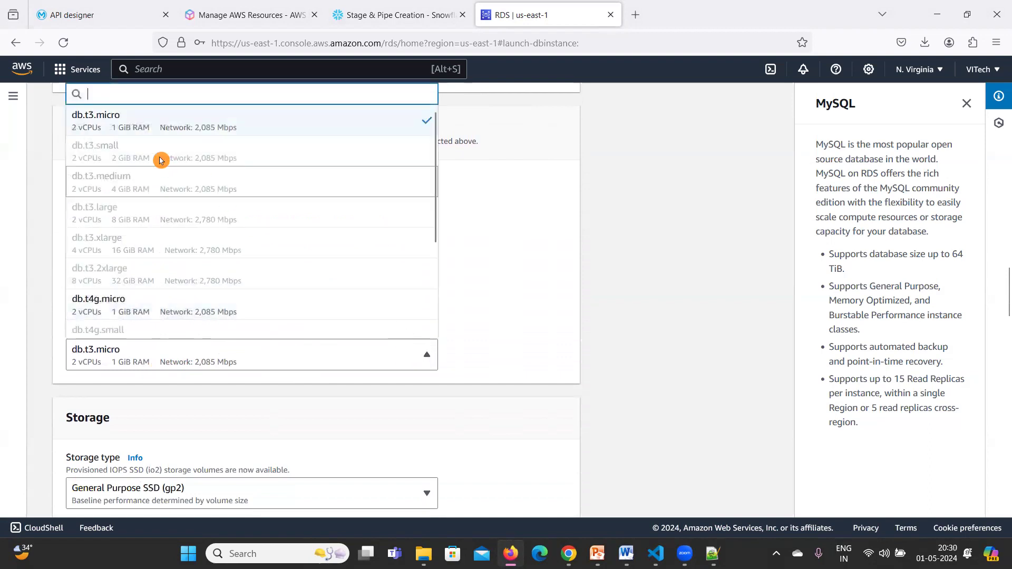
left_click(102, 130)
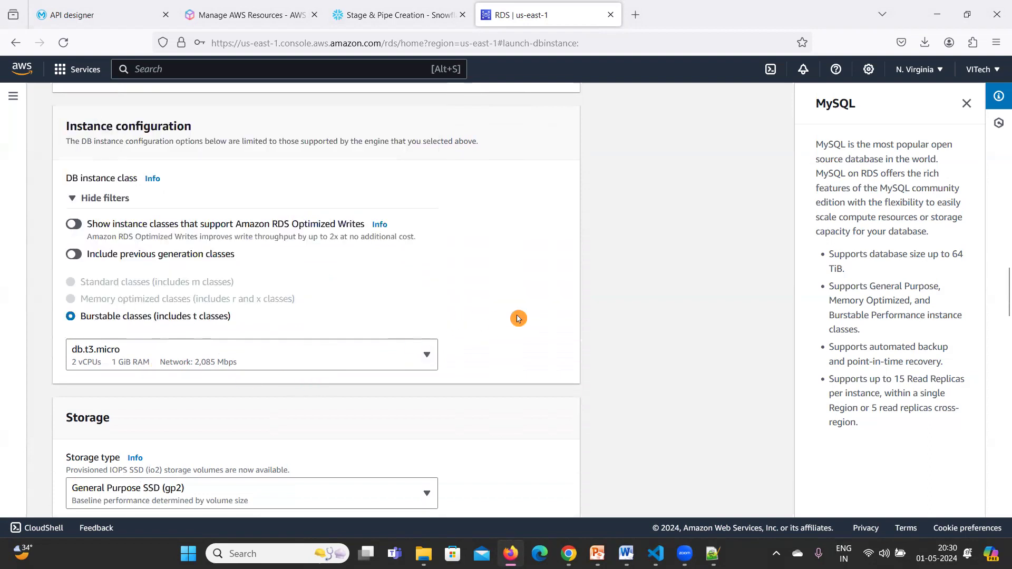
scroll(518, 319, "down", 4)
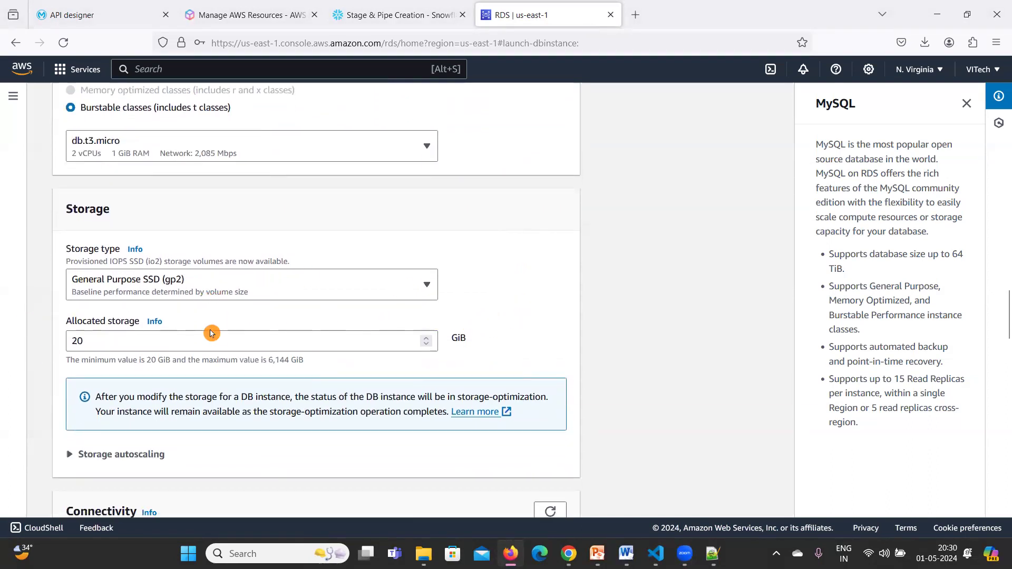
scroll(211, 333, "down", 1)
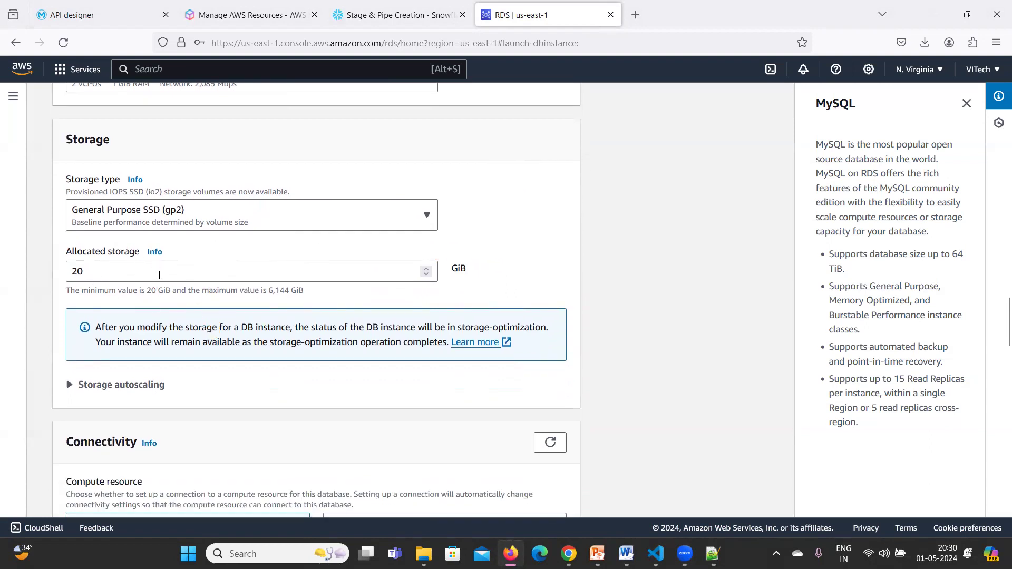
left_click(414, 271)
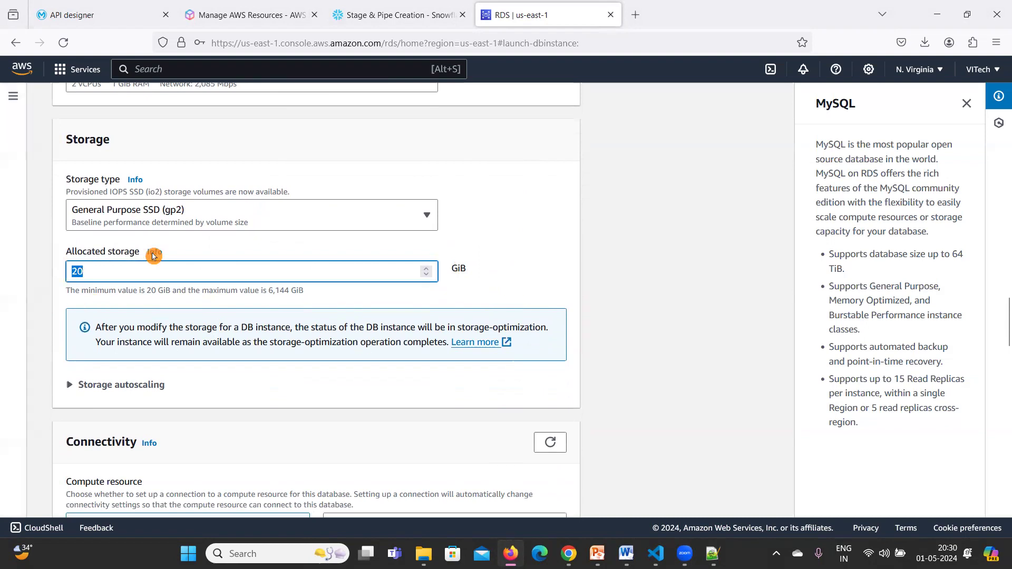
left_click(497, 263)
scroll(497, 263, "down", 5)
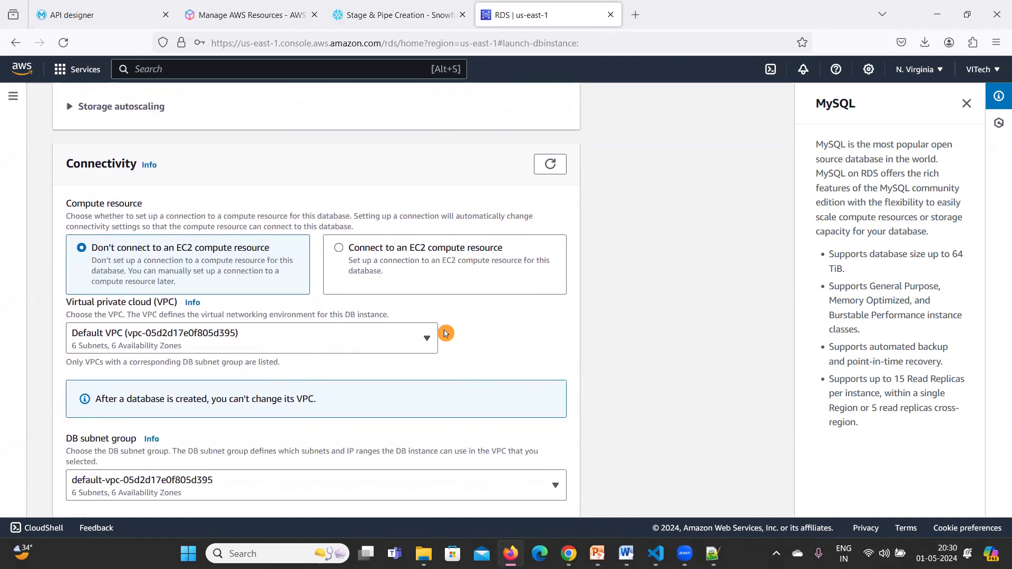
Set Public access to Yes.
scroll(445, 333, "down", 4)
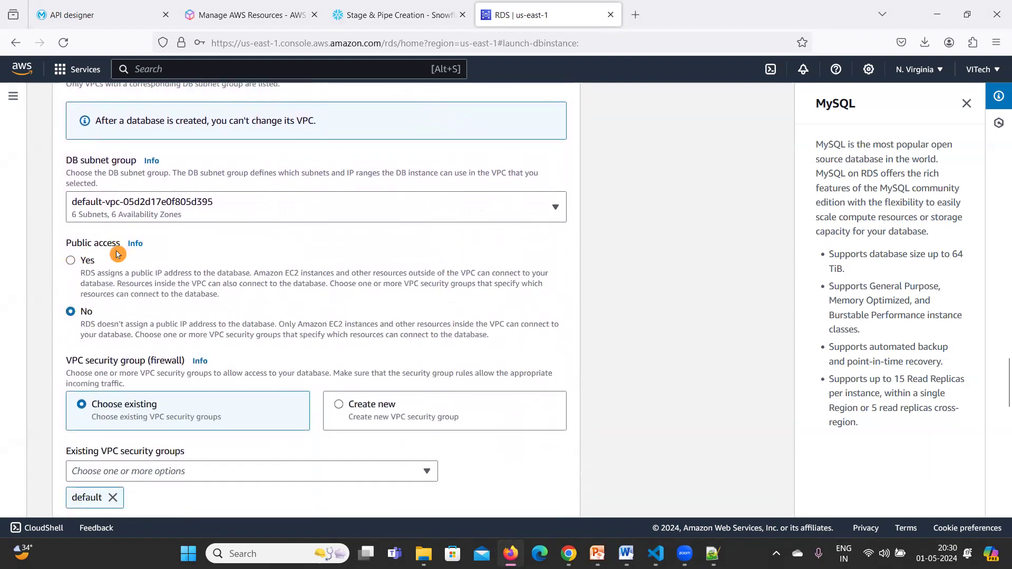
left_click(74, 262)
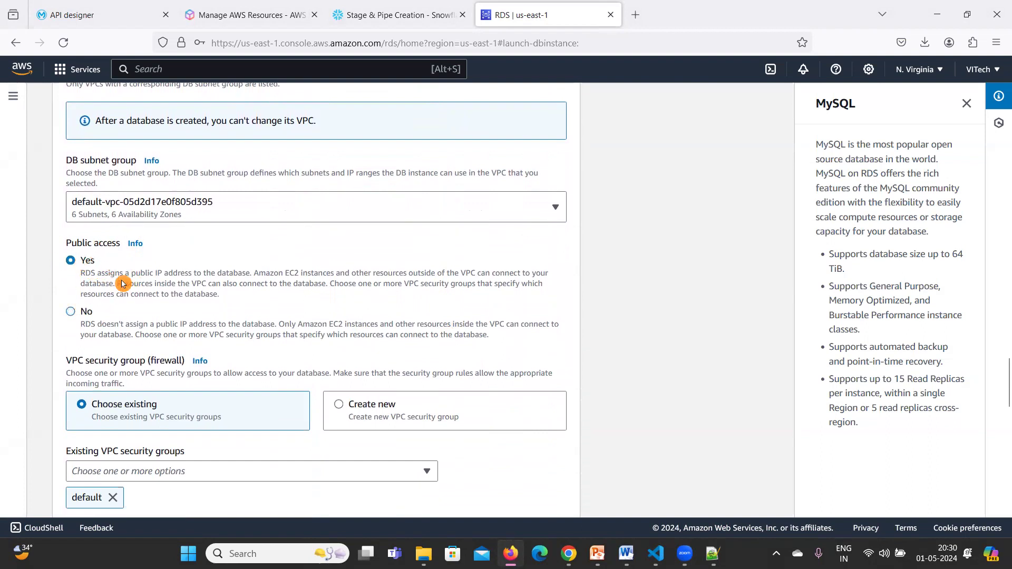
scroll(132, 261, "down", 3)
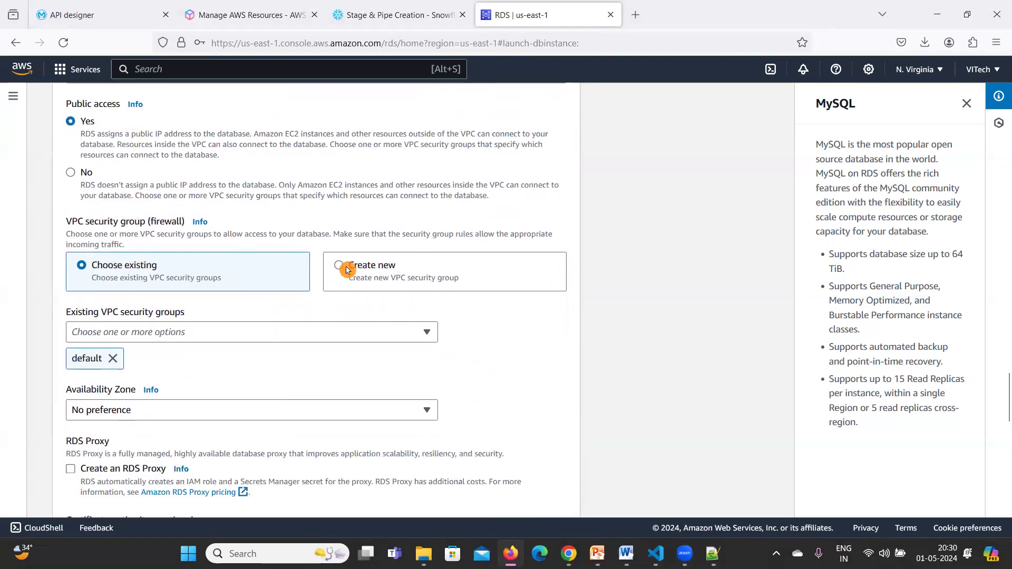
Keep the default VPC security group and create the vitech-db database.
left_click(138, 331)
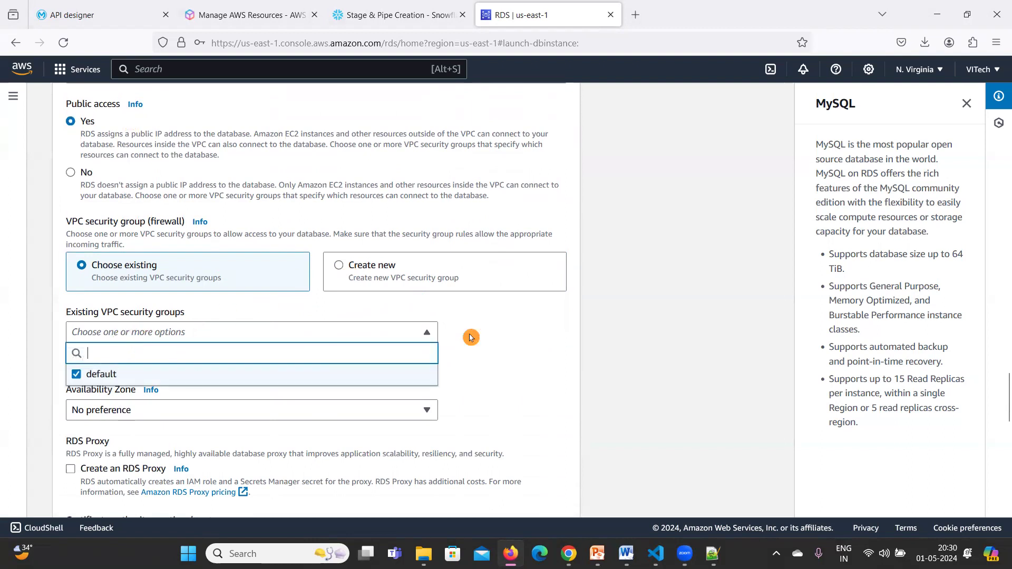
left_click(497, 351)
scroll(497, 352, "down", 4)
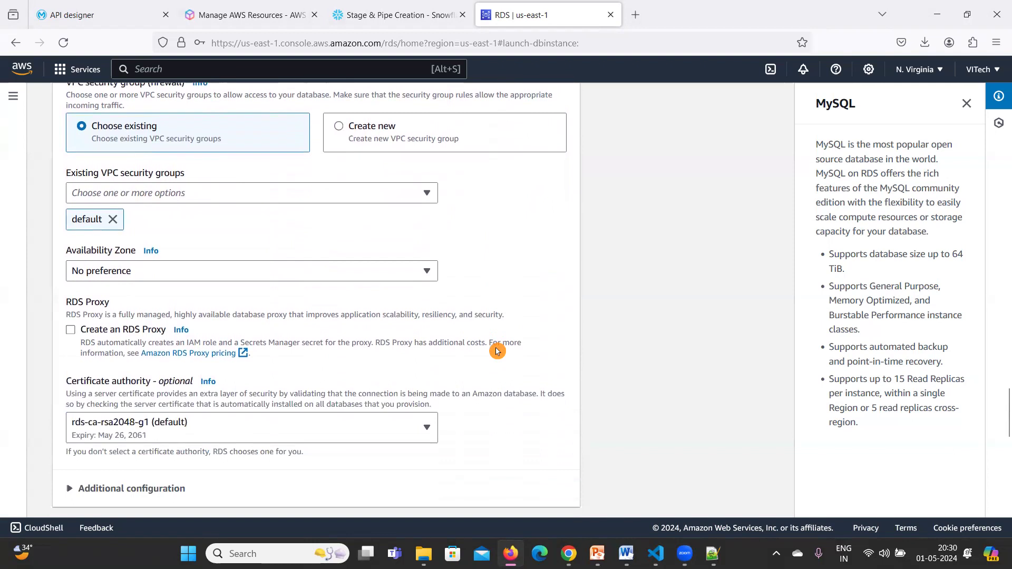
scroll(497, 351, "down", 3)
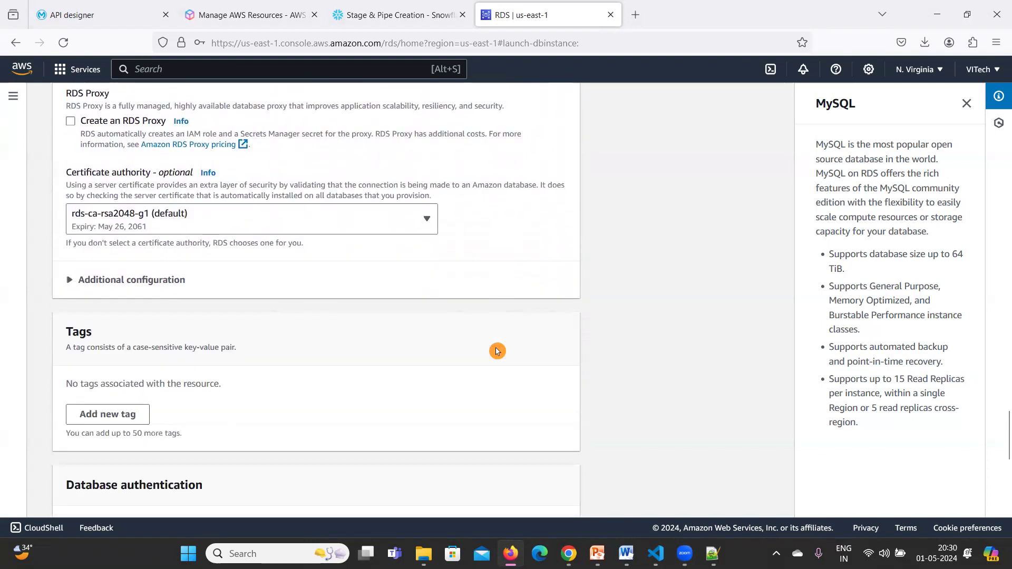
scroll(496, 351, "down", 4)
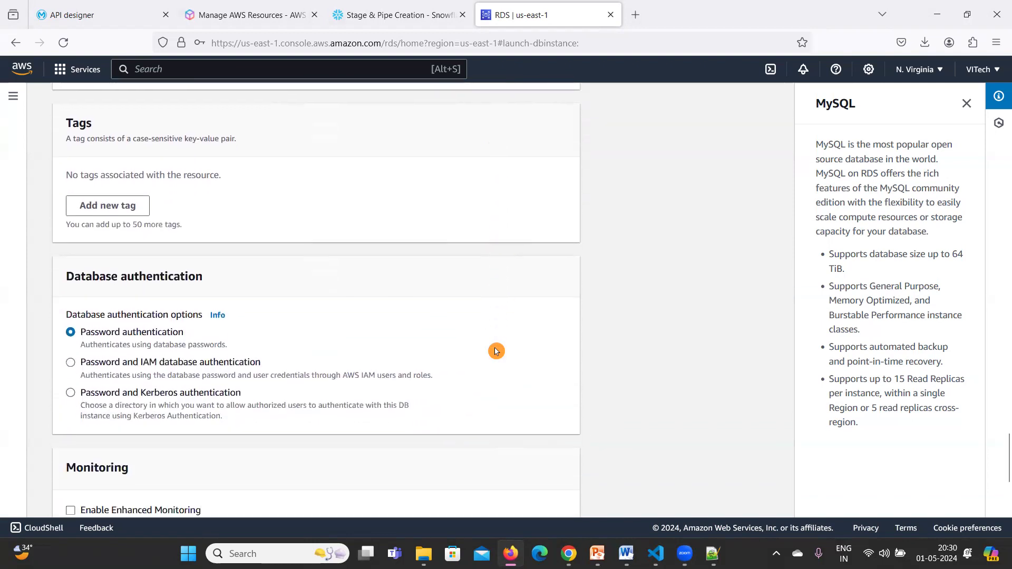
scroll(496, 352, "down", 8)
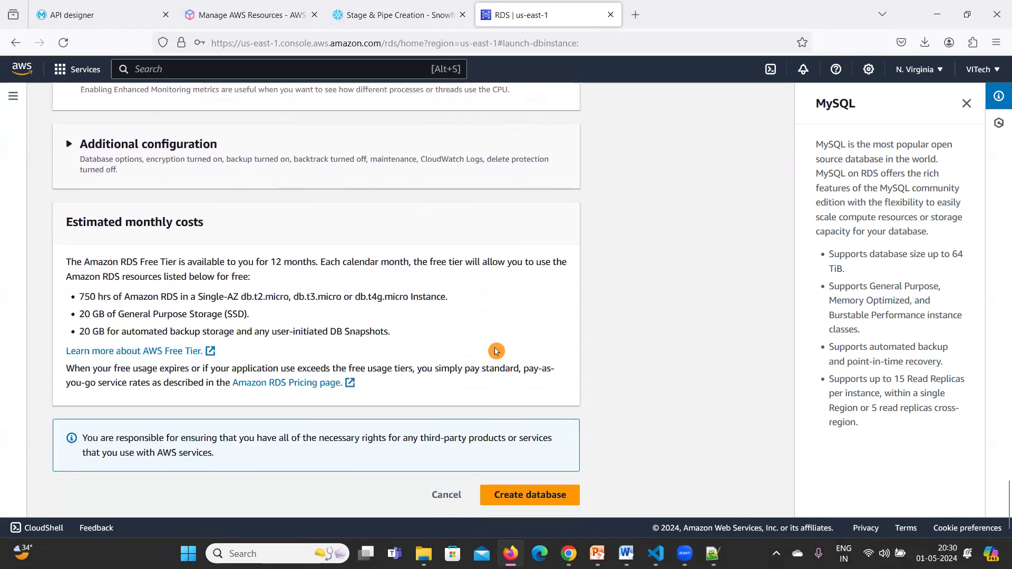
left_click(521, 493)
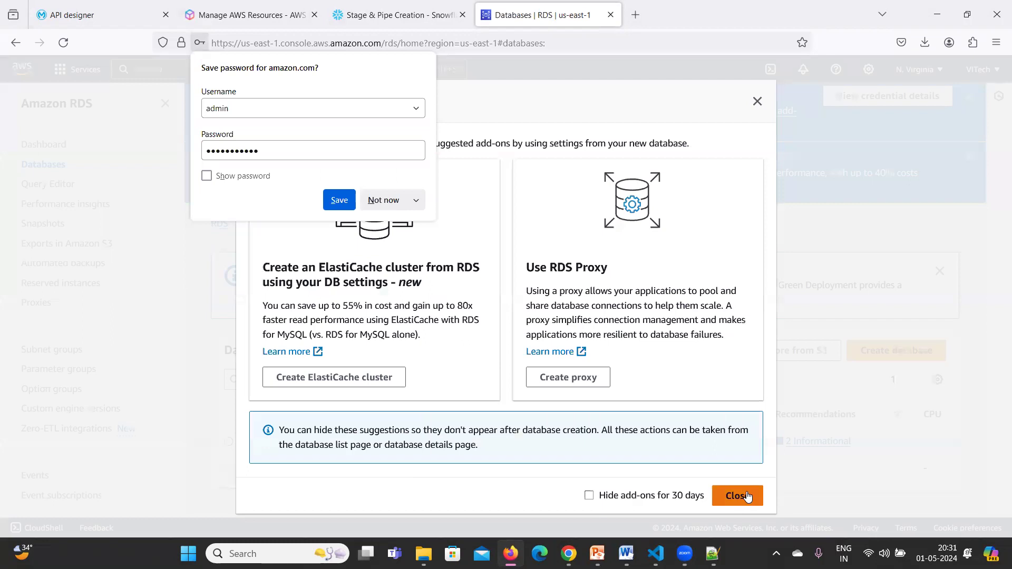
Close the suggested add-ons window and circle vitech-db's creation notice and Creating status.
left_click(747, 496)
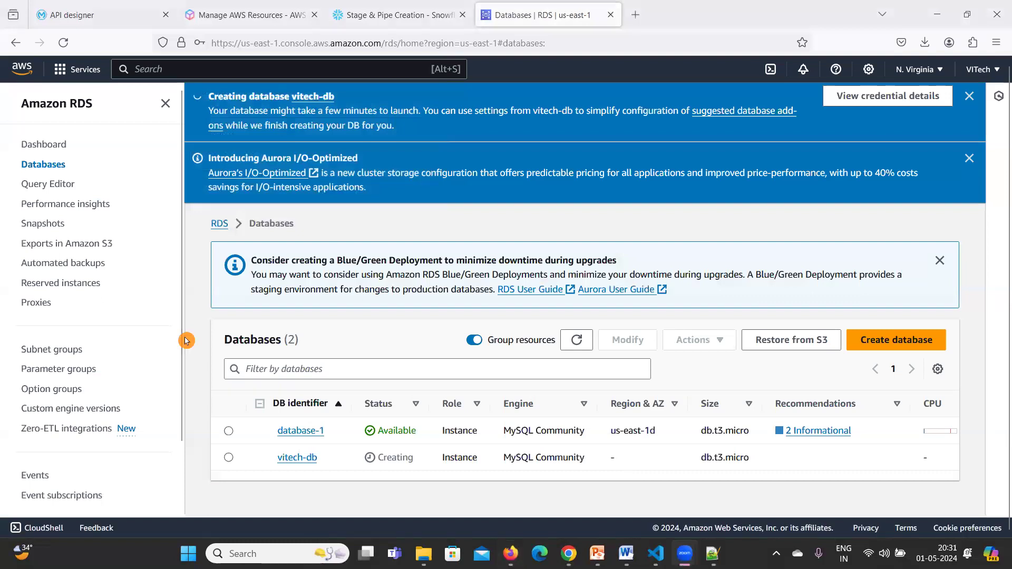
mouse_move(274, 81)
left_mouse_down()
mouse_move(186, 139)
mouse_move(416, 108)
left_mouse_up()
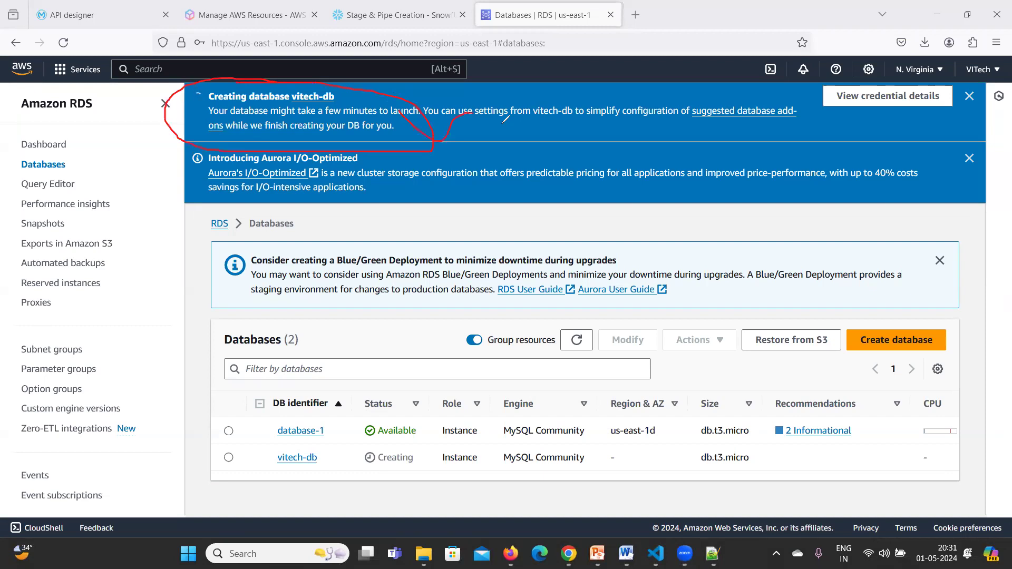
mouse_move(393, 447)
left_mouse_down()
mouse_move(339, 459)
mouse_move(436, 466)
mouse_move(380, 441)
left_mouse_up()
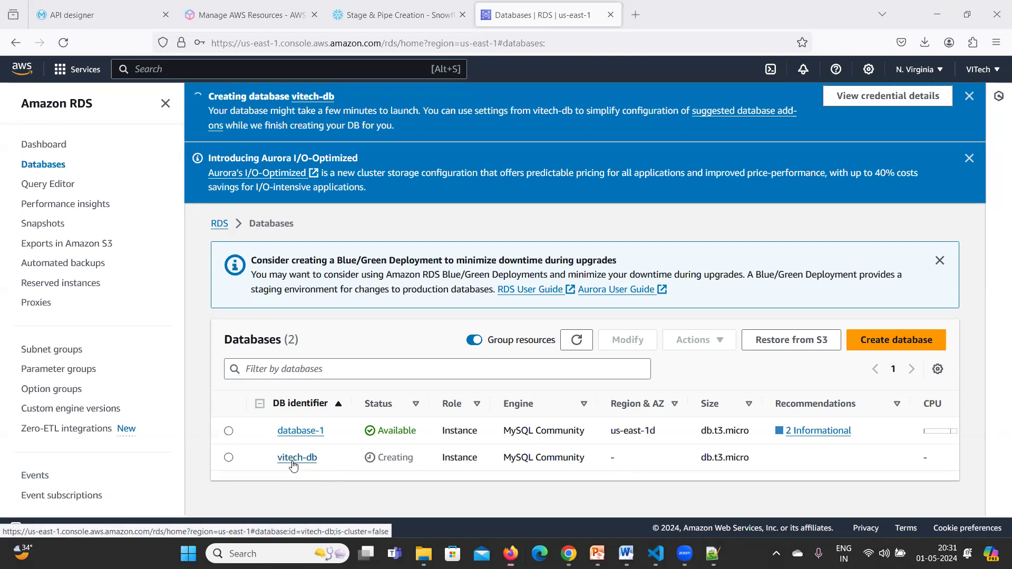
Open vitech-db's details and scroll through its Configuration tab.
left_click(294, 462)
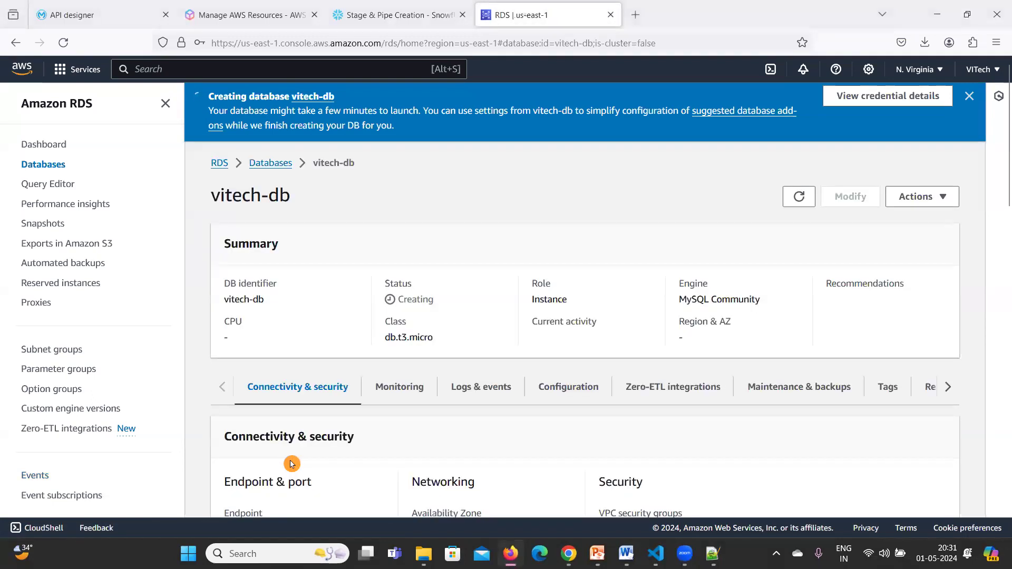
left_click(559, 396)
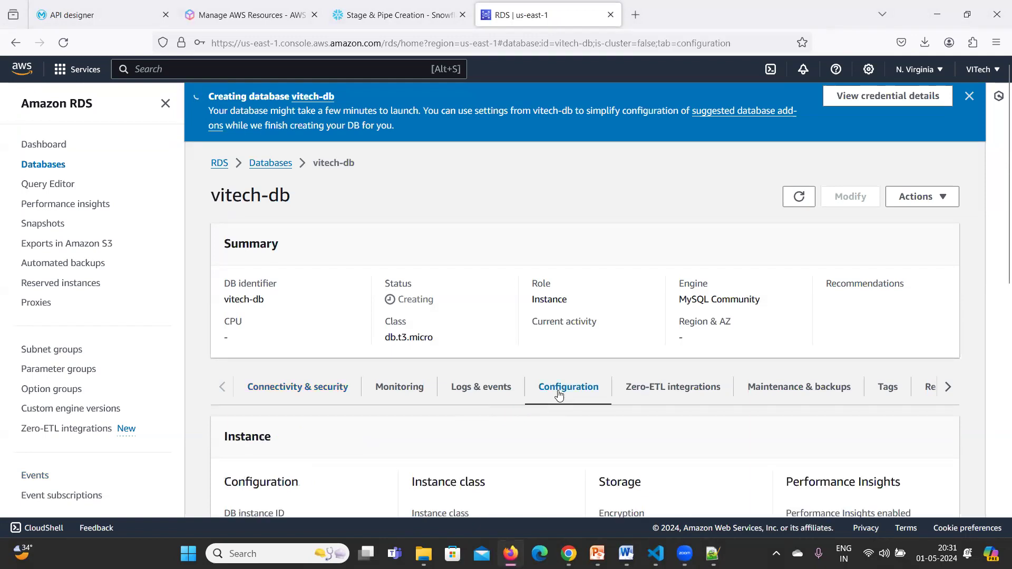
scroll(559, 392, "down", 3)
scroll(560, 369, "up", 3)
scroll(574, 399, "down", 2)
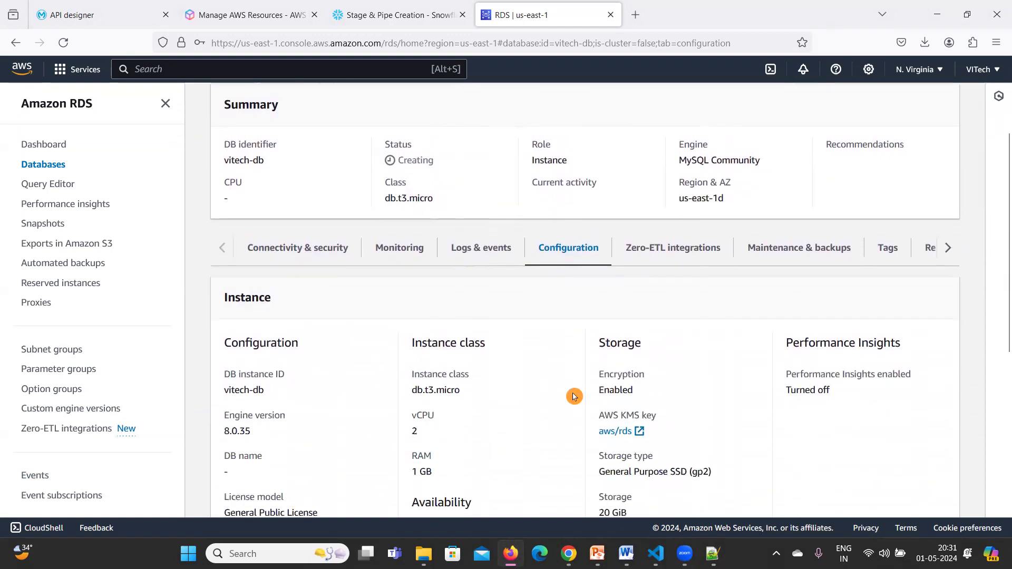
scroll(583, 350, "up", 2)
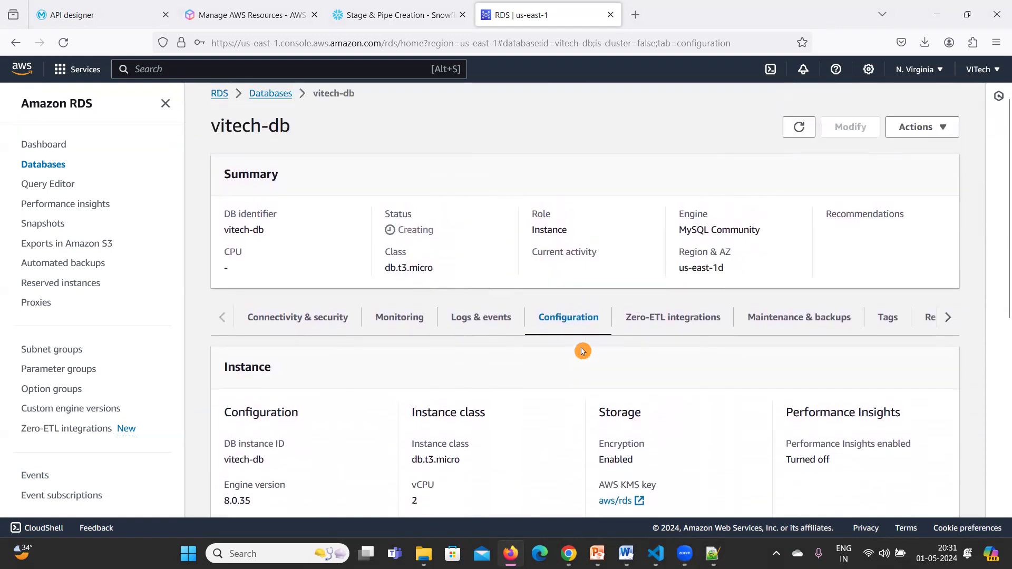
scroll(582, 351, "up", 1)
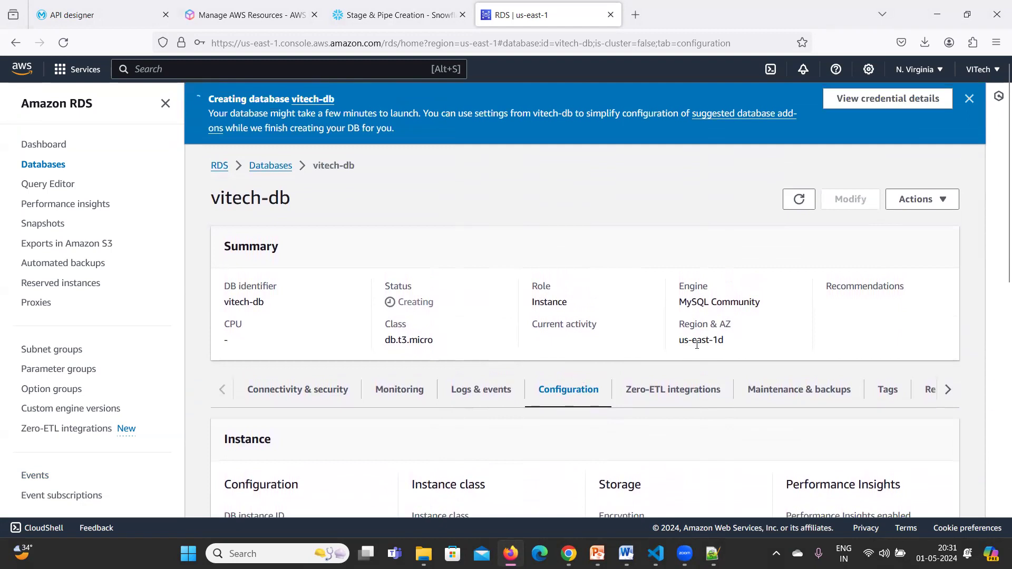
scroll(564, 401, "down", 4)
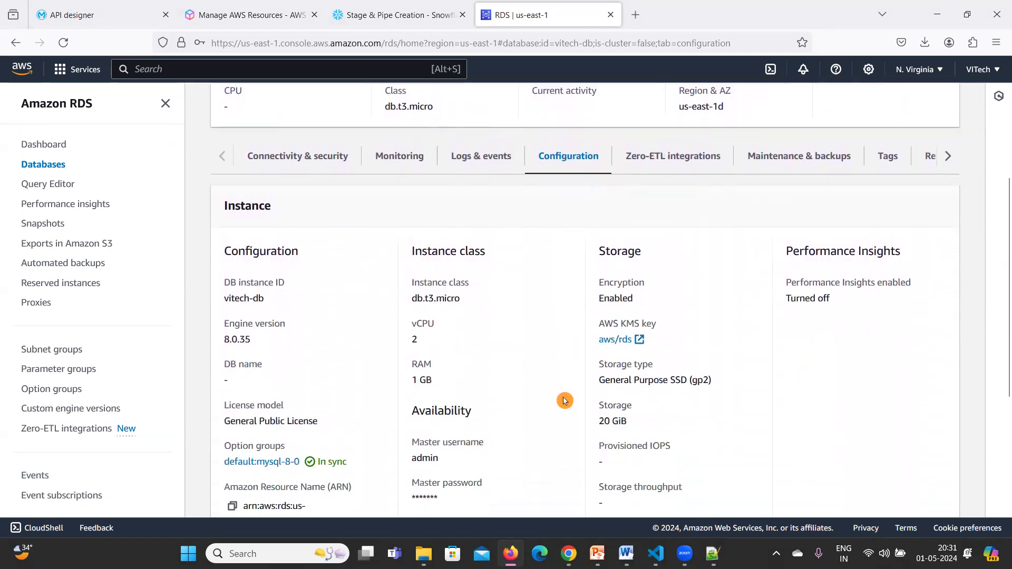
scroll(564, 400, "down", 1)
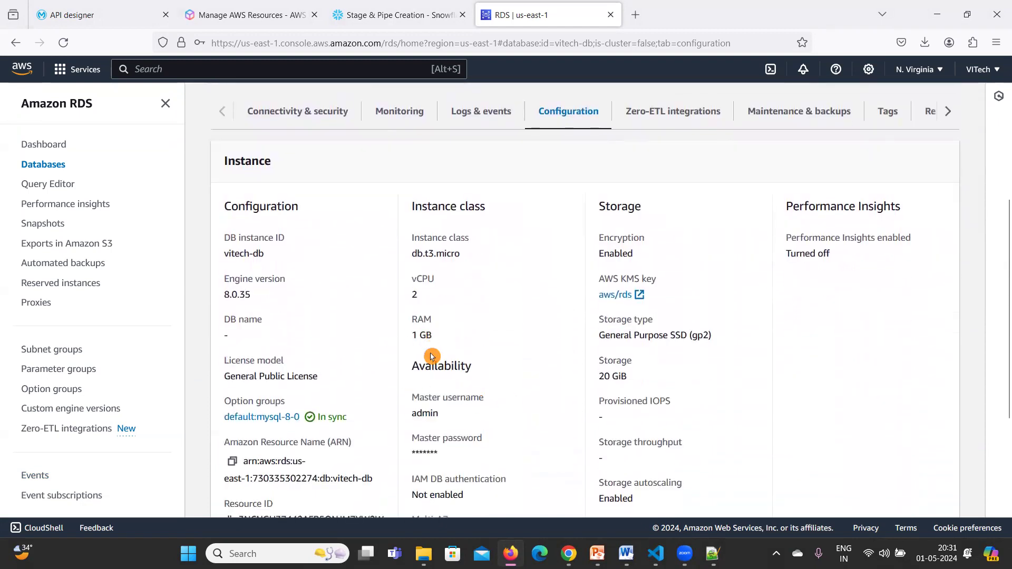
scroll(431, 357, "down", 2)
scroll(575, 379, "down", 2)
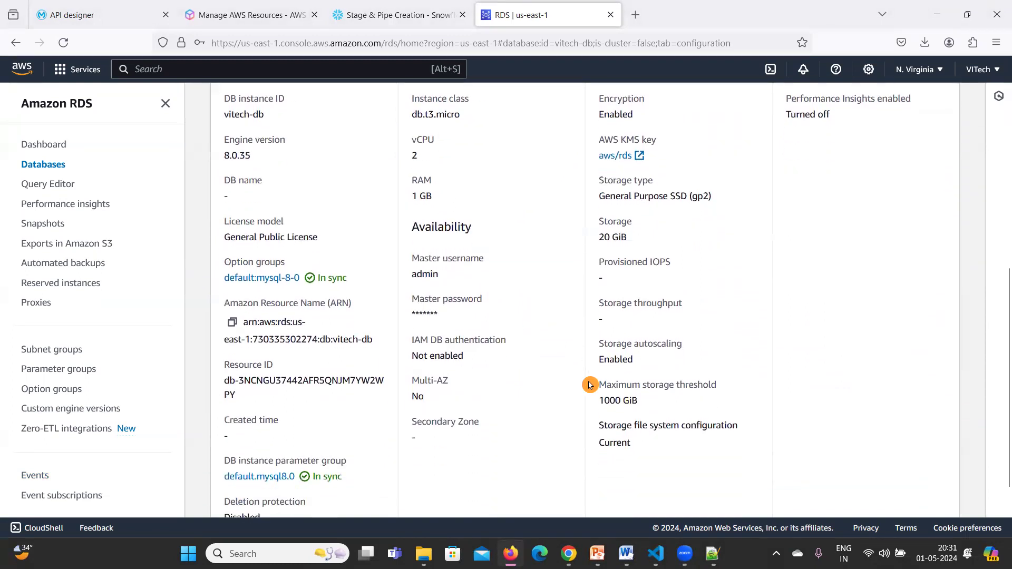
scroll(591, 385, "down", 2)
scroll(590, 393, "up", 6)
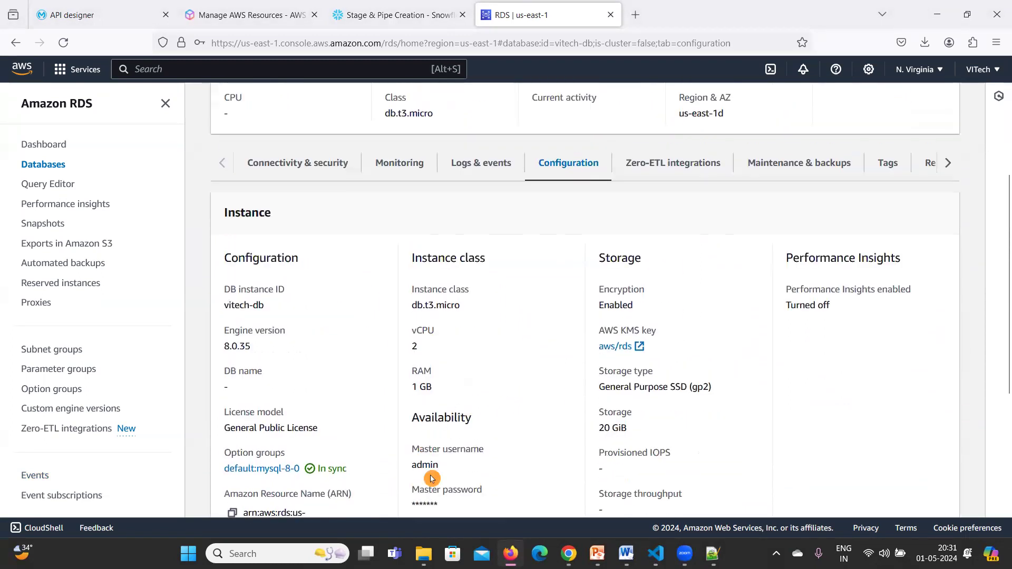
scroll(471, 451, "up", 1)
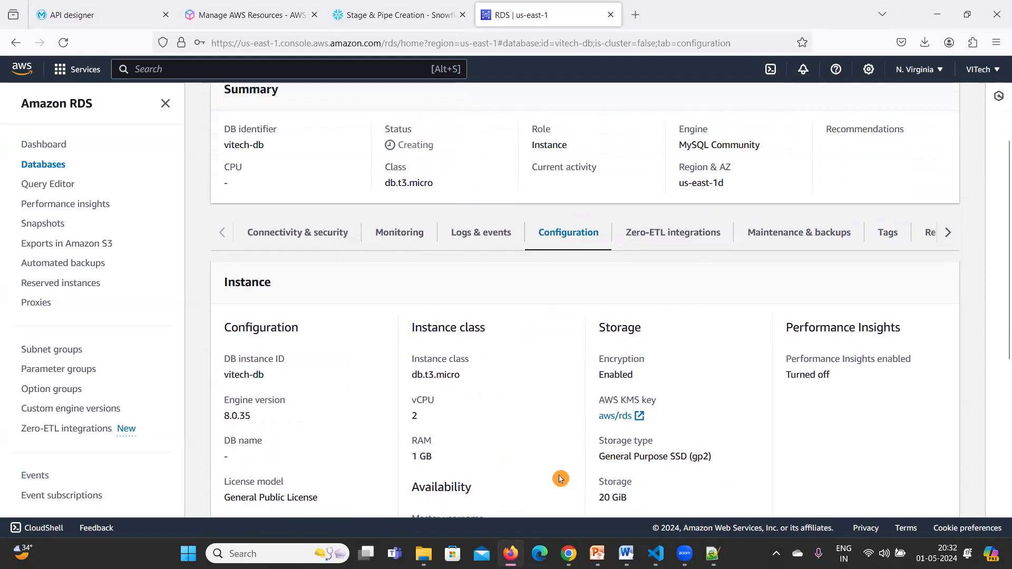
scroll(561, 478, "down", 2)
scroll(284, 444, "down", 4)
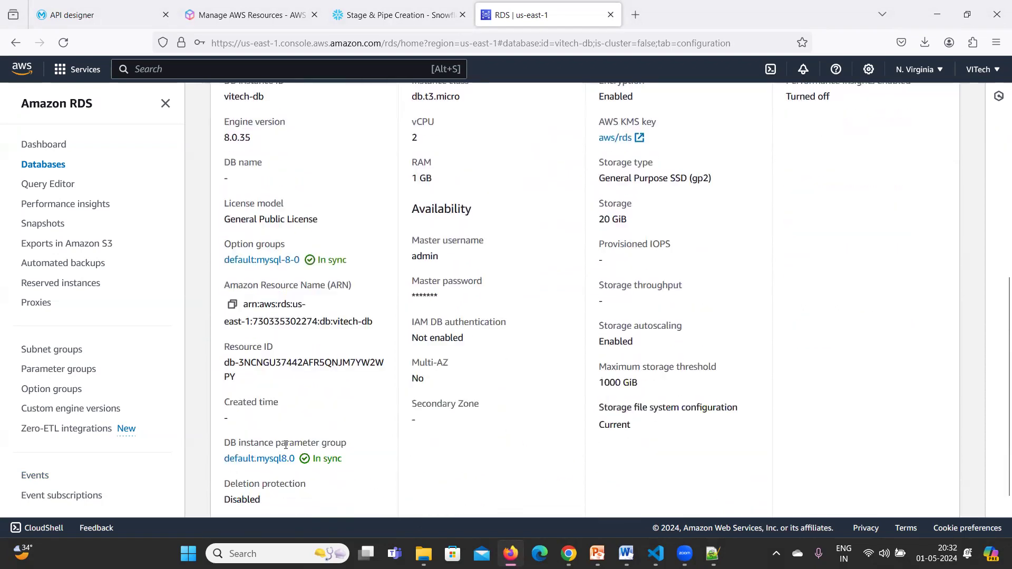
scroll(805, 419, "up", 6)
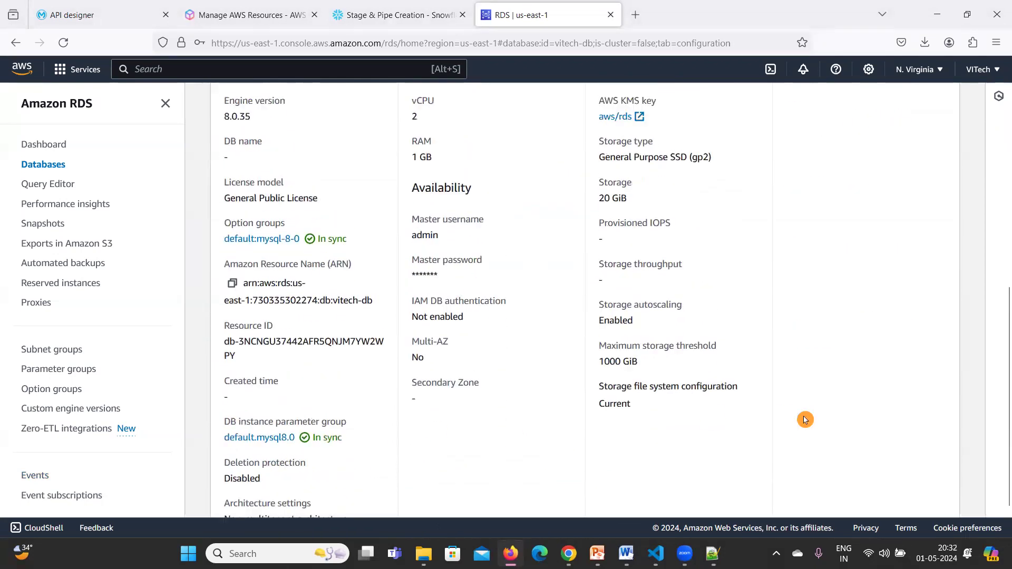
scroll(805, 419, "up", 3)
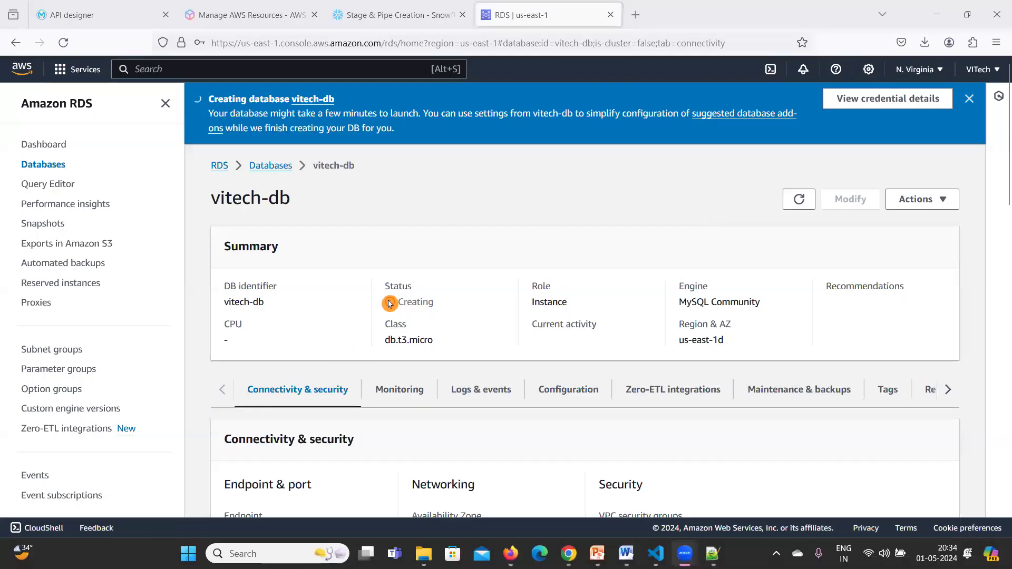
Highlight the Creating status, then switch to the Excalidraw notes window.
left_click_drag(387, 287, 446, 306)
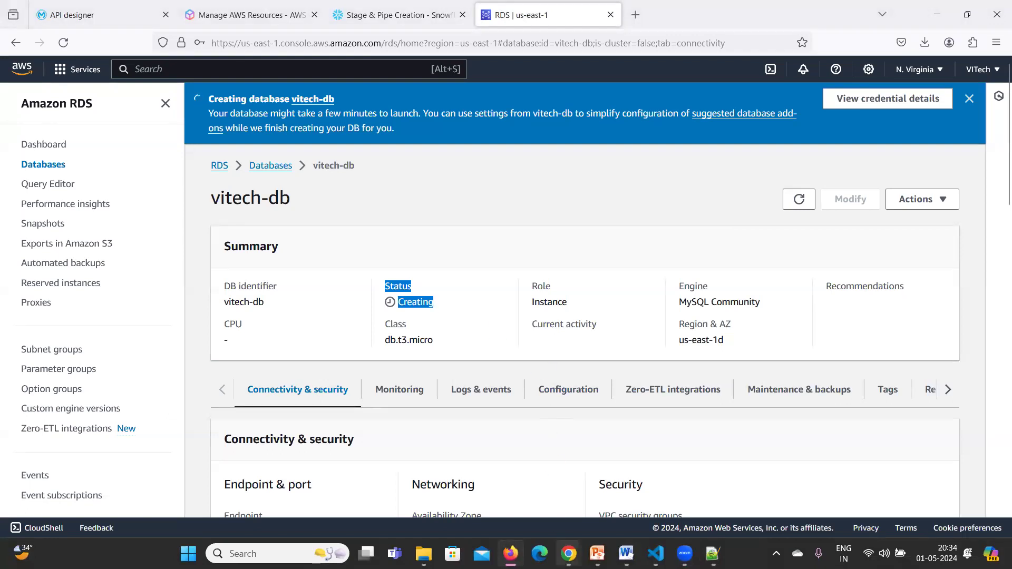
mouse_move(568, 553)
left_click(599, 515)
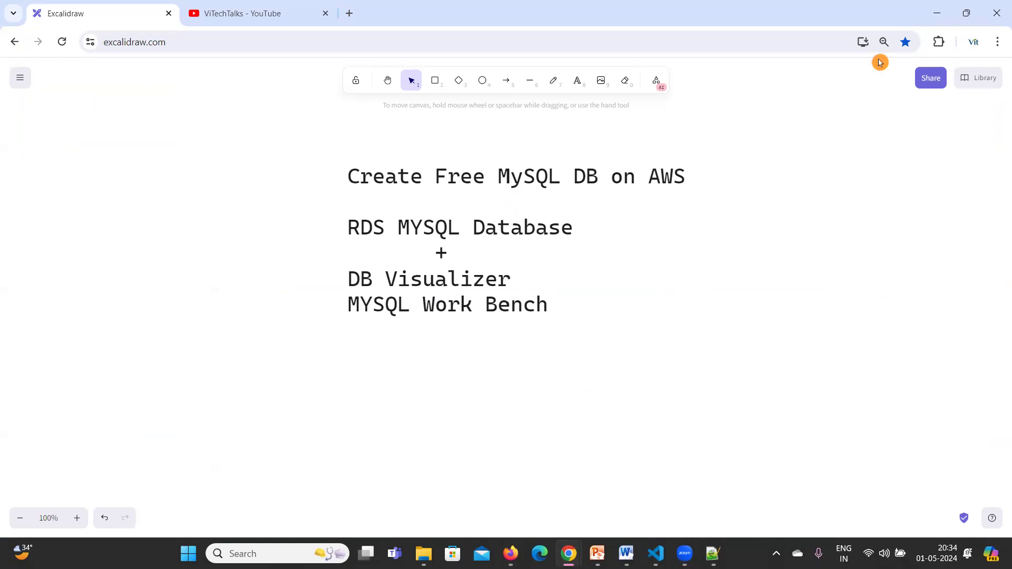
Search 'db viewer download' in a new tab and browse DBeaver 24.0.3's Windows installers.
left_click(347, 17)
type("db vis")
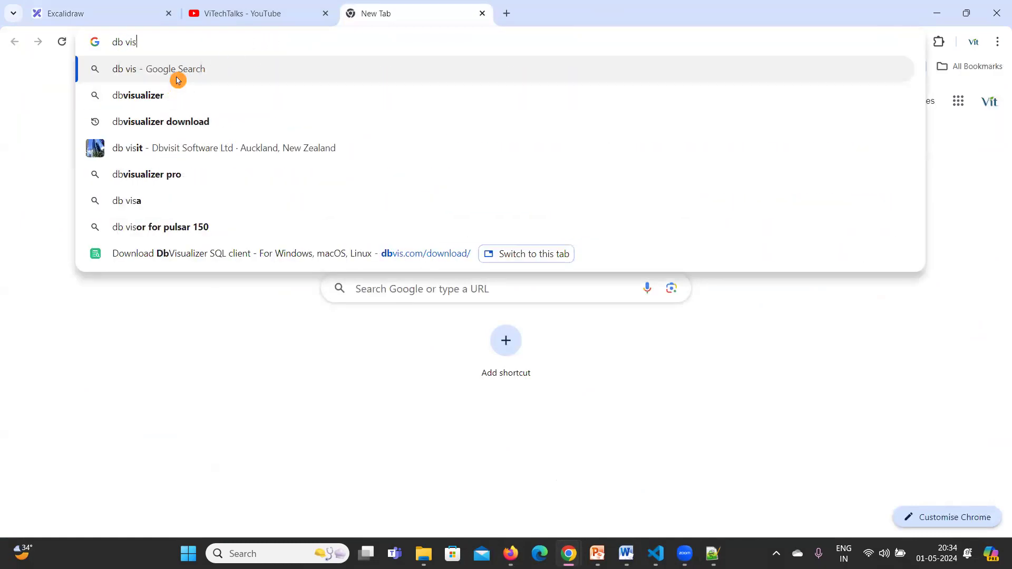
key("BackSpace")
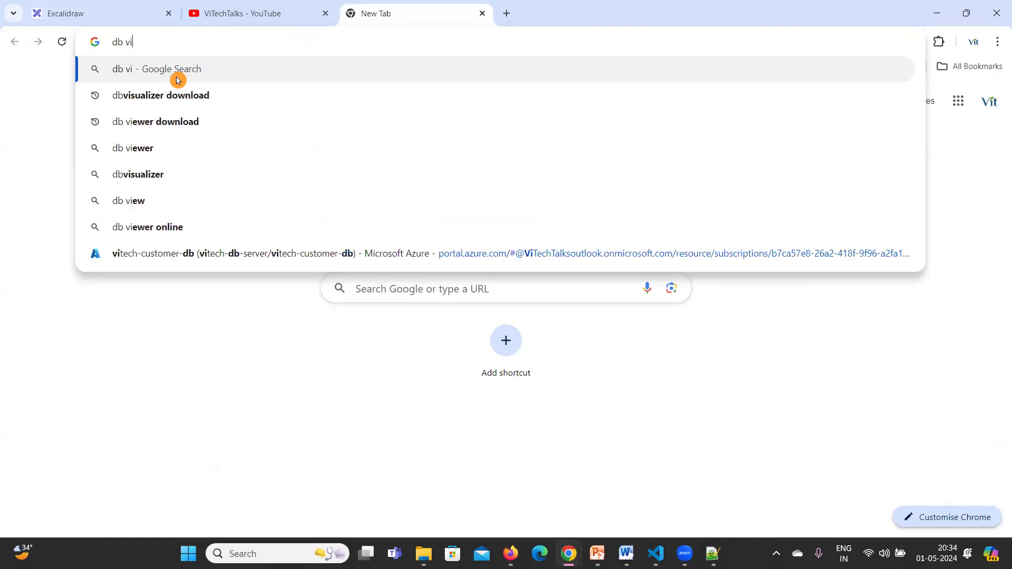
left_click(144, 128)
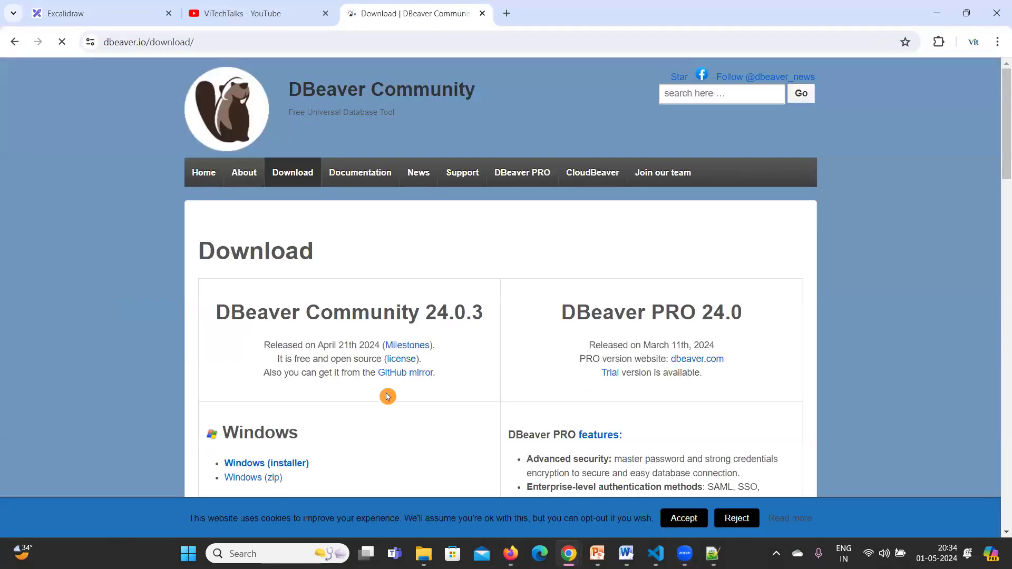
scroll(368, 398, "down", 1)
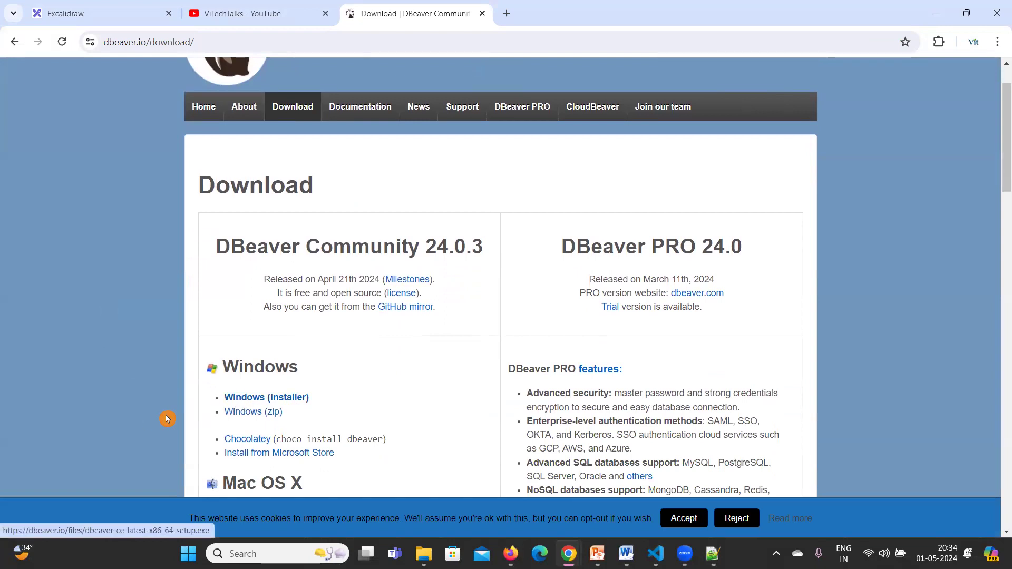
scroll(328, 407, "down", 1)
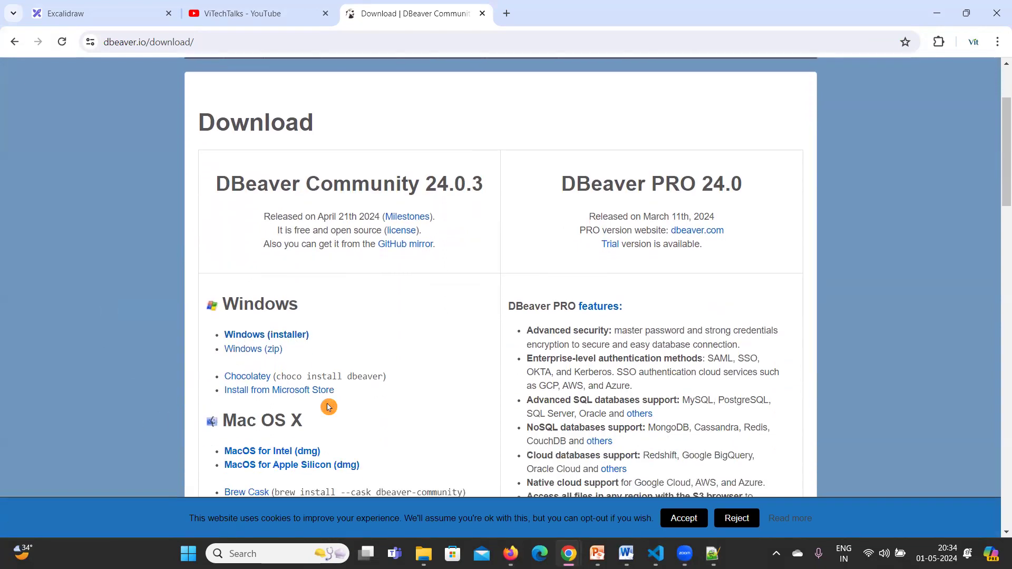
scroll(328, 407, "down", 12)
scroll(328, 408, "up", 4)
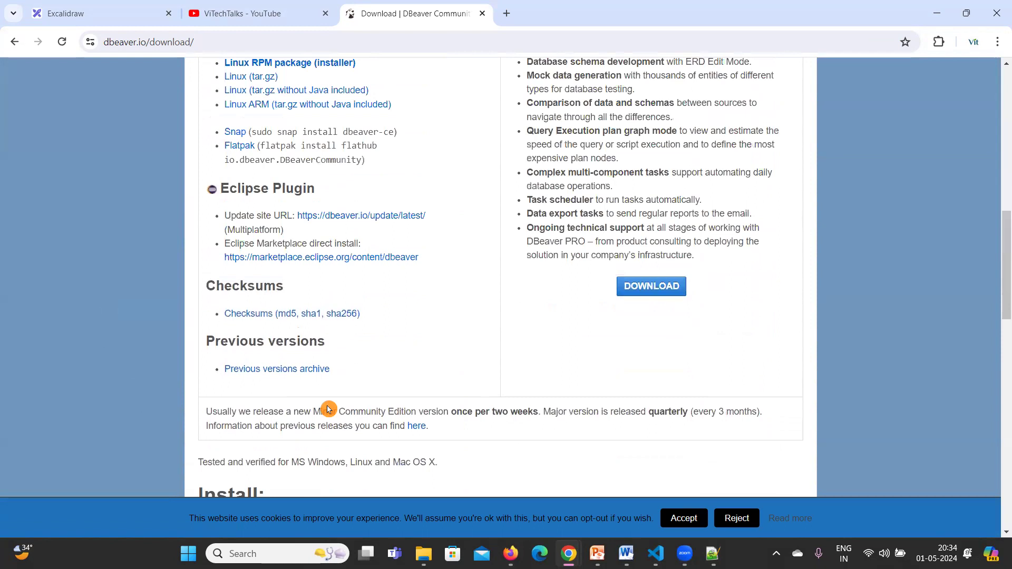
scroll(328, 407, "up", 6)
scroll(329, 91, "up", 5)
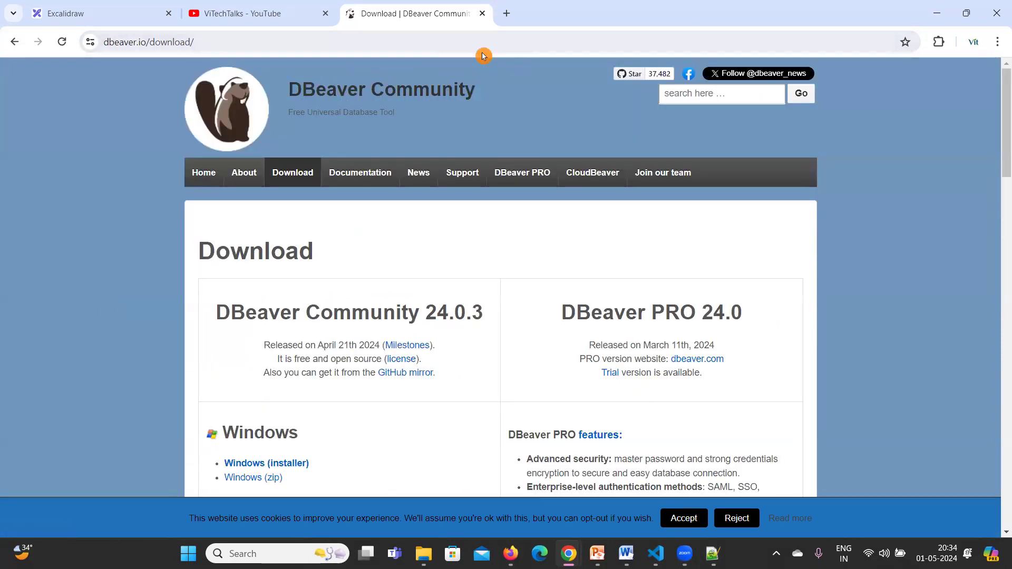
Search 'dbvisualizer download' in a new tab and open the dbvis.com download page.
left_click(507, 13)
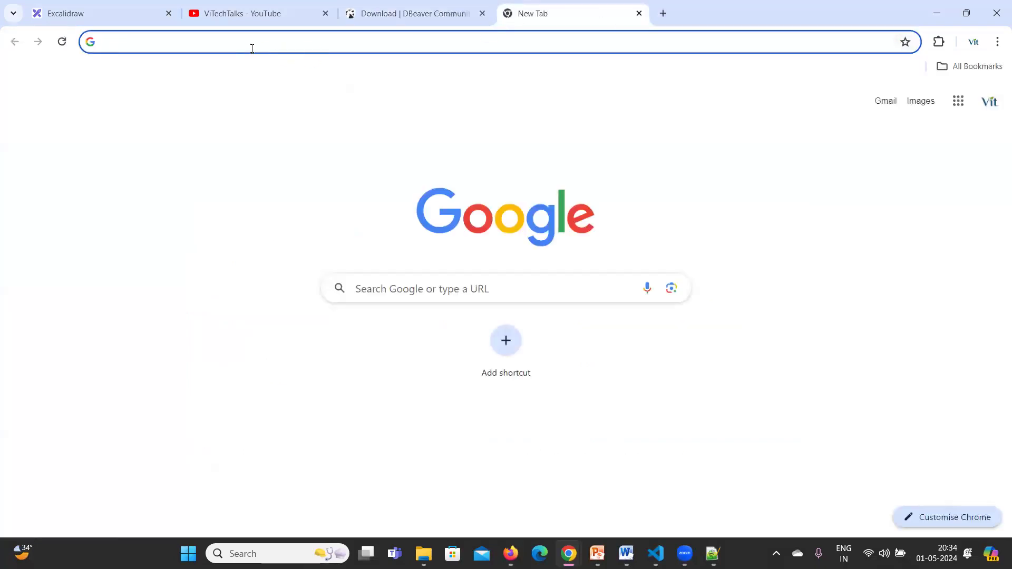
left_click(252, 48)
type("db")
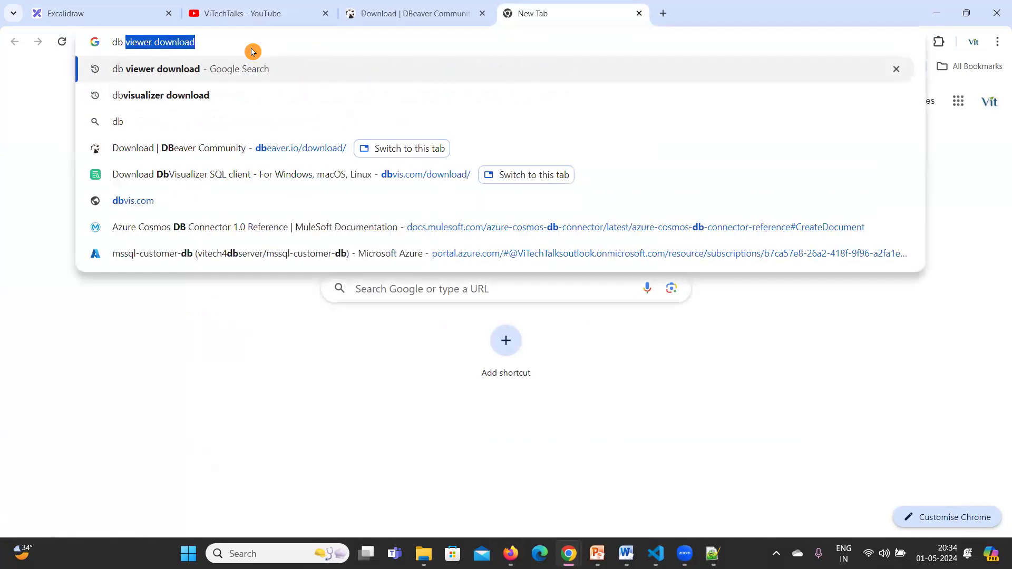
type(" vis")
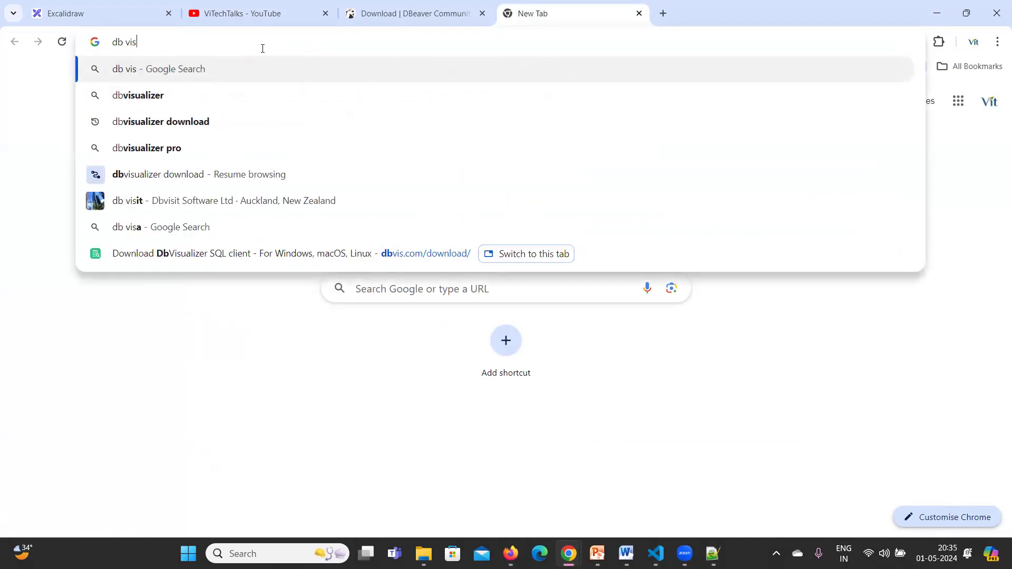
left_click(163, 125)
left_click(168, 232)
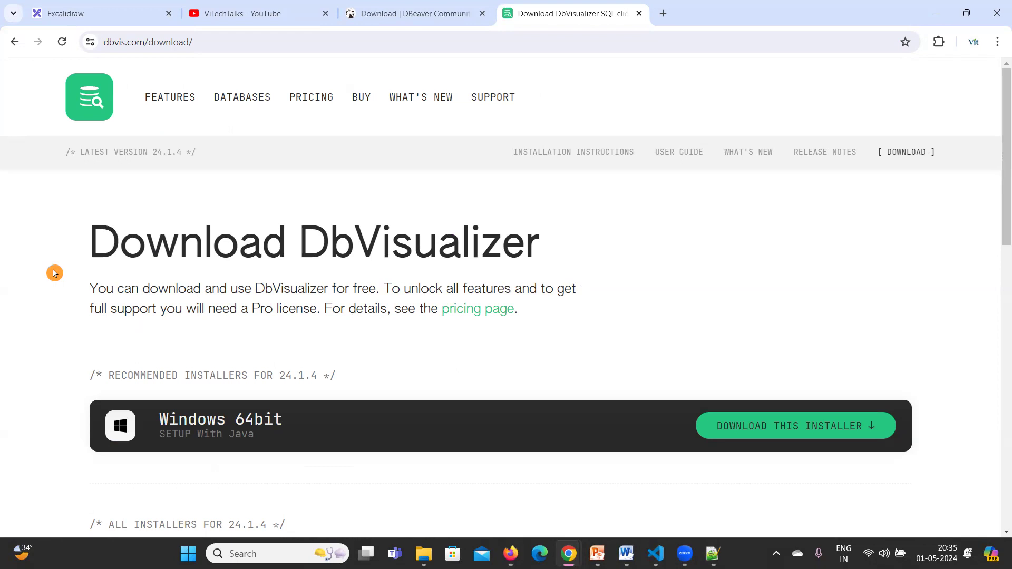
Look over the 24.1.4 installers, then find installed DbVisualizer 24.1.3 via Windows search.
scroll(54, 273, "down", 3)
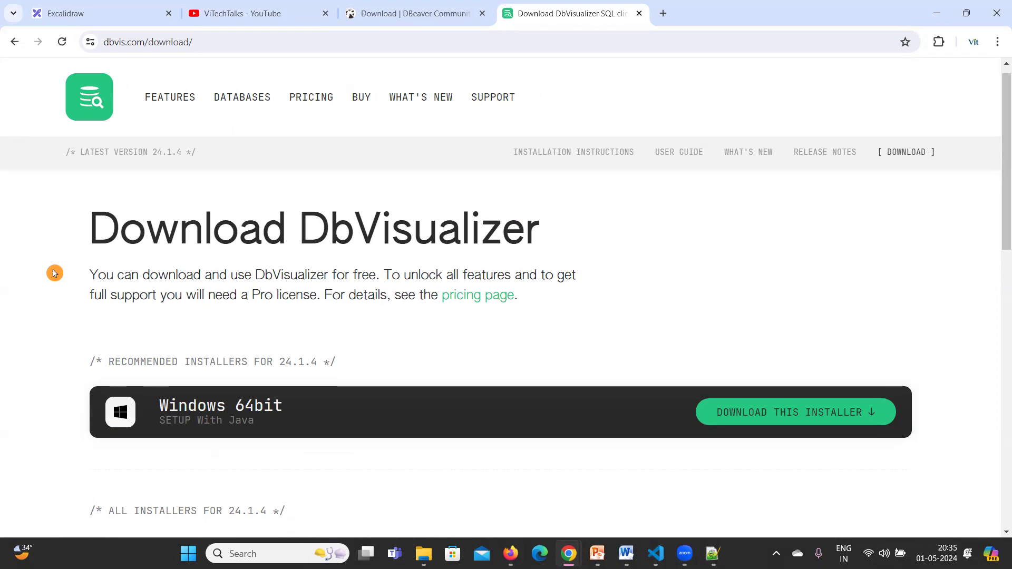
scroll(54, 274, "up", 3)
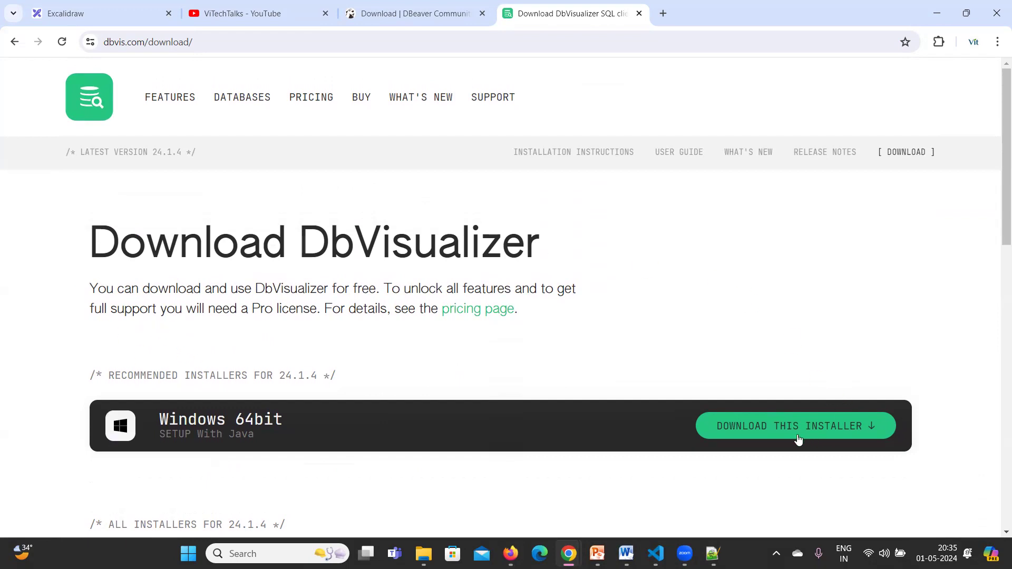
scroll(793, 435, "down", 2)
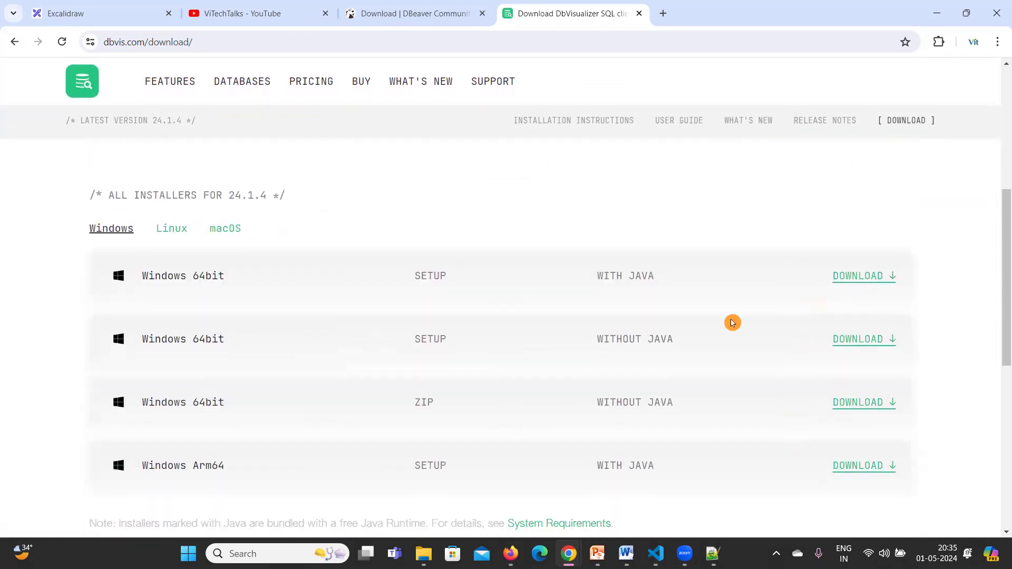
scroll(740, 336, "down", 5)
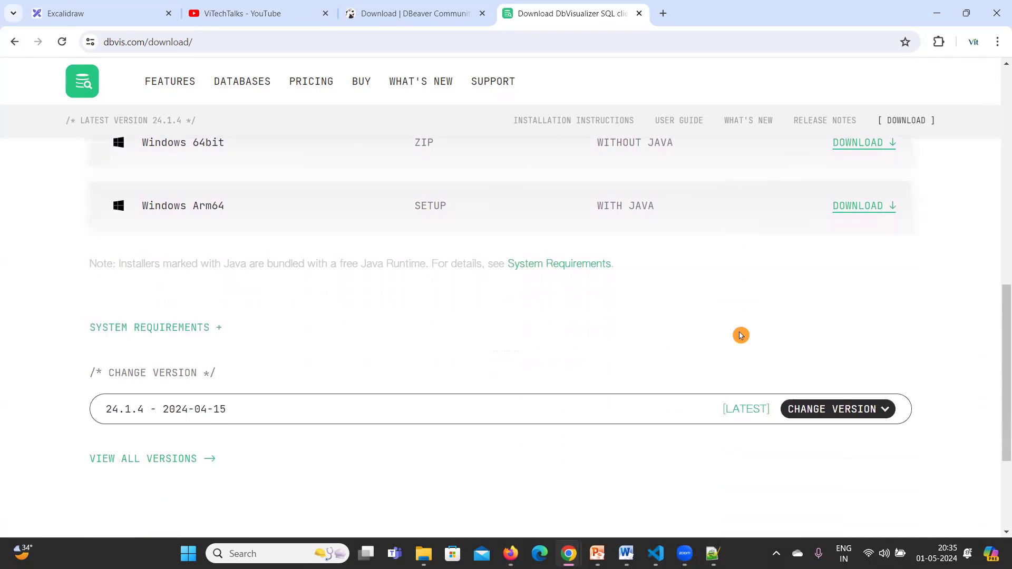
scroll(741, 337, "down", 2)
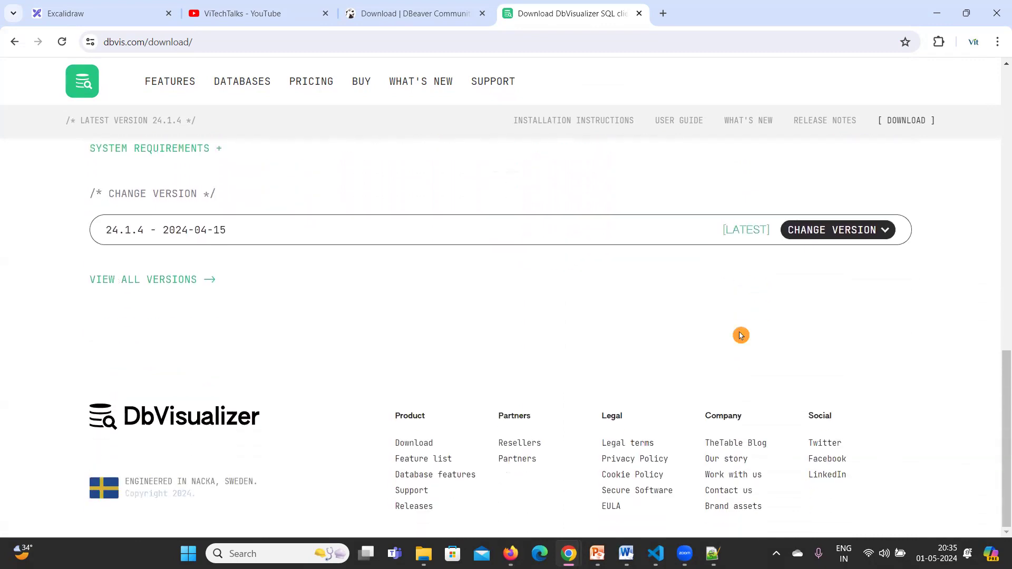
scroll(619, 356, "up", 12)
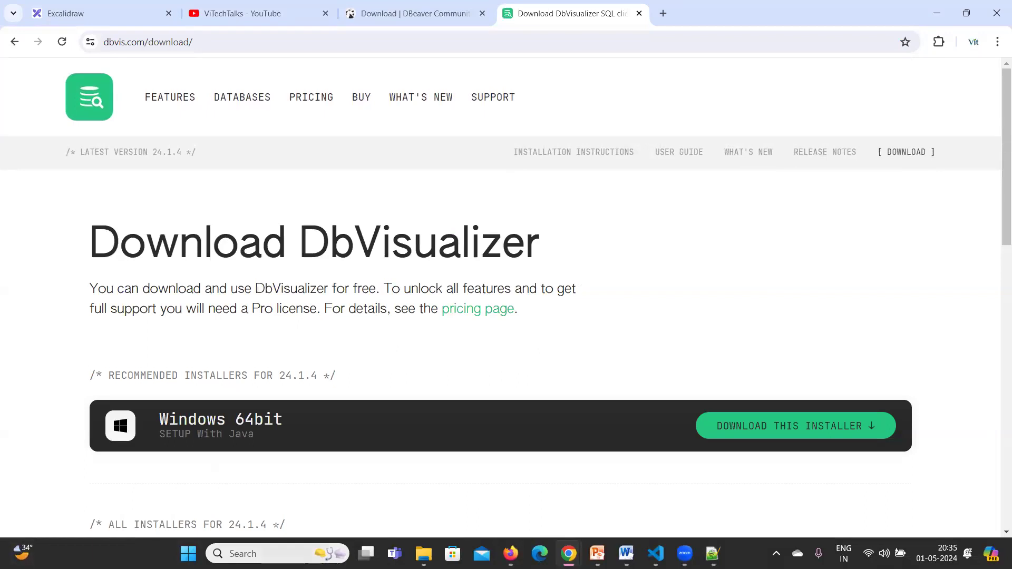
key("super+s")
type("db")
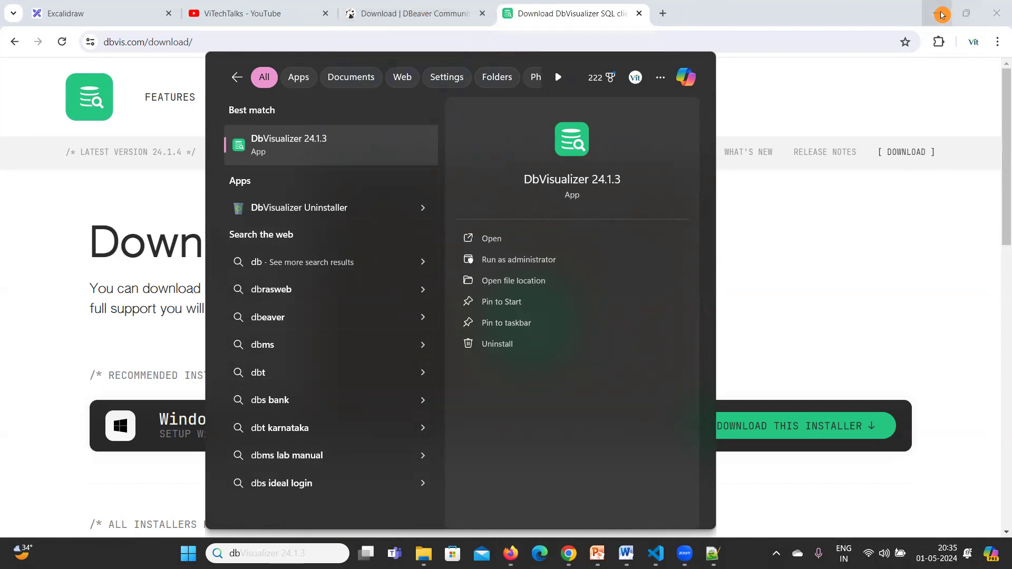
Close the Start menu search and return to the vitech-db page in the AWS console.
left_click(914, 14)
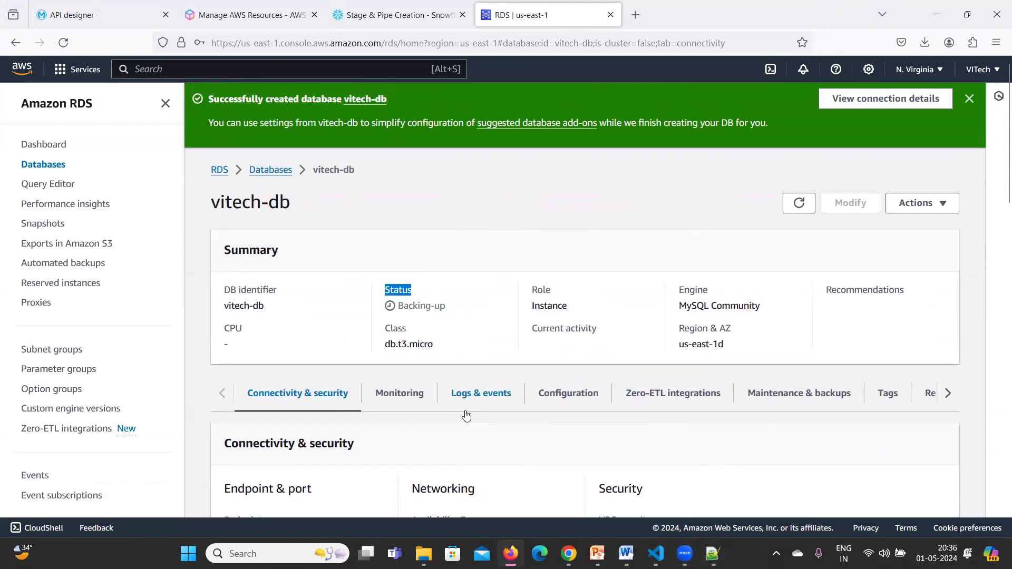
Copy the vitech-db endpoint address and select its endpoint and port 3306 details.
left_click(209, 100)
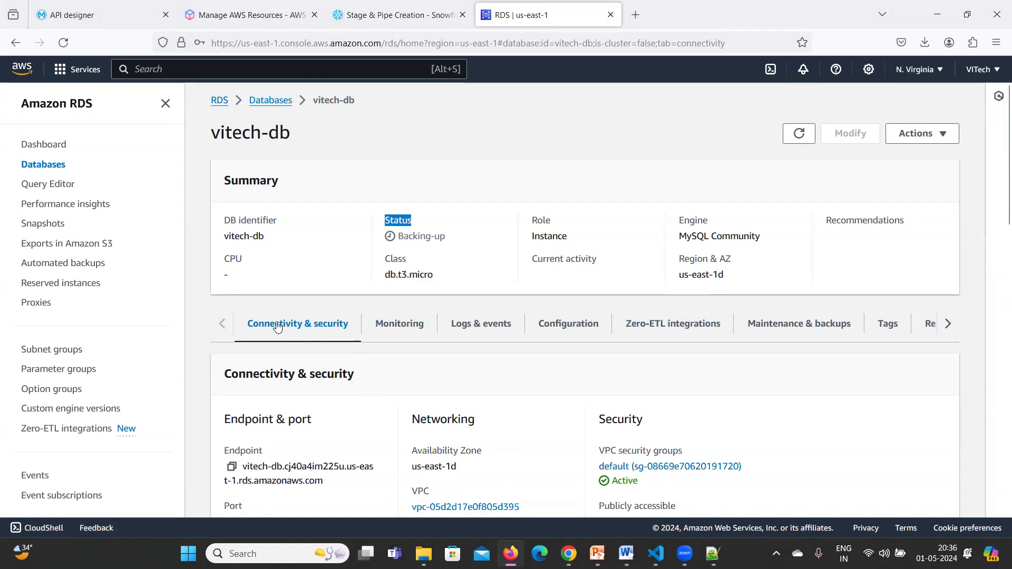
left_click(271, 172)
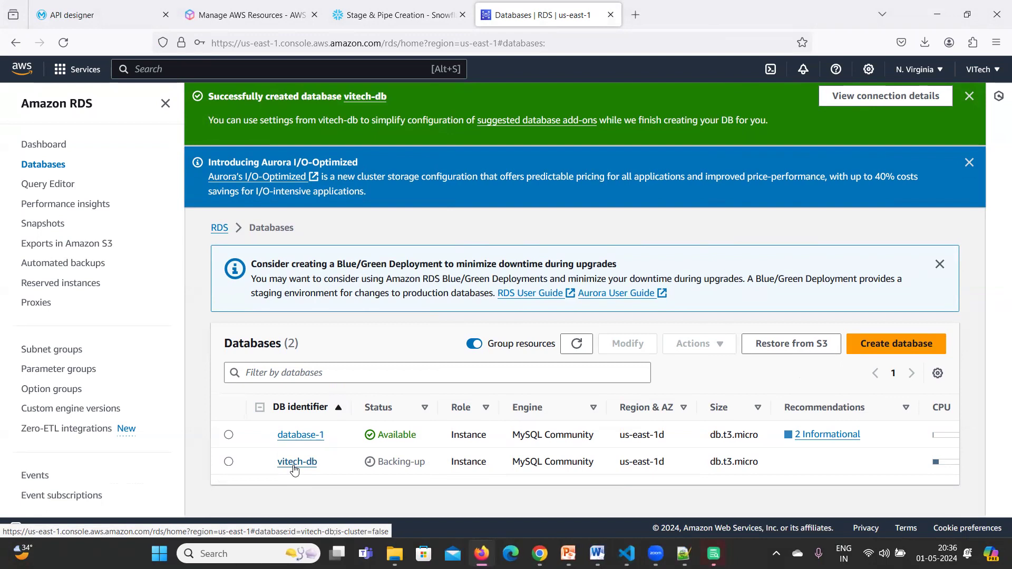
left_click(297, 463)
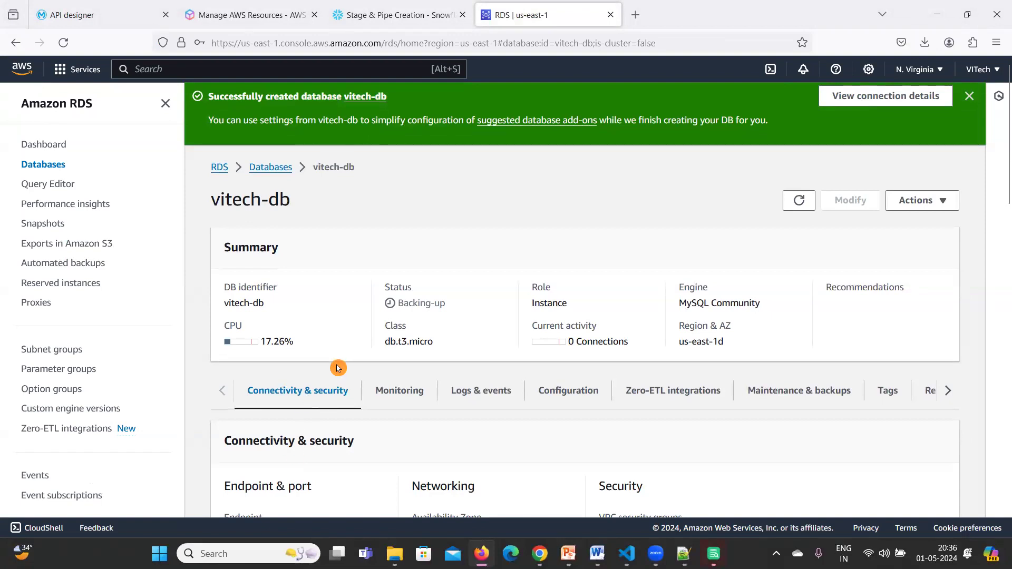
scroll(338, 367, "down", 3)
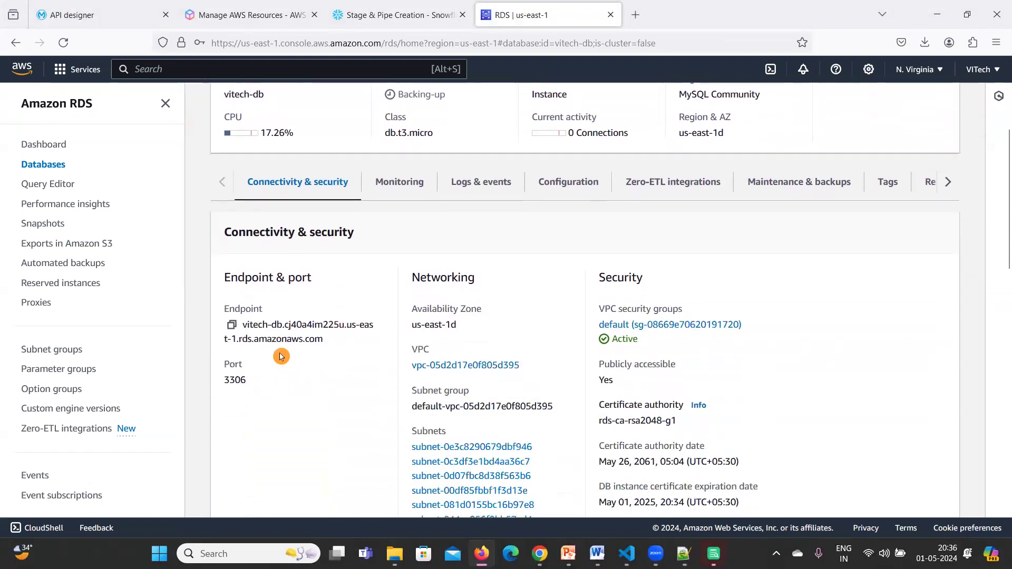
left_click(232, 325)
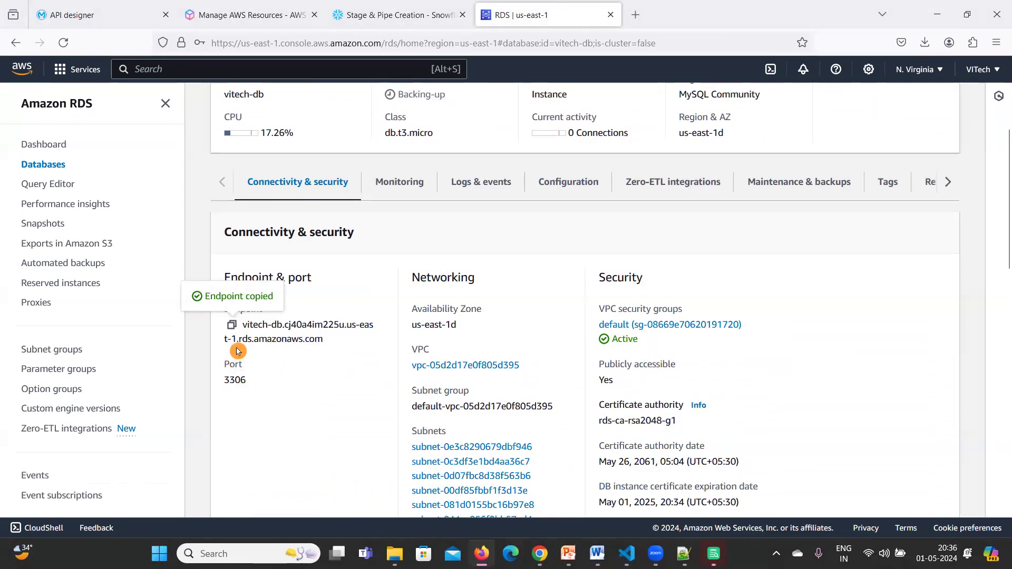
left_click_drag(275, 385, 223, 315)
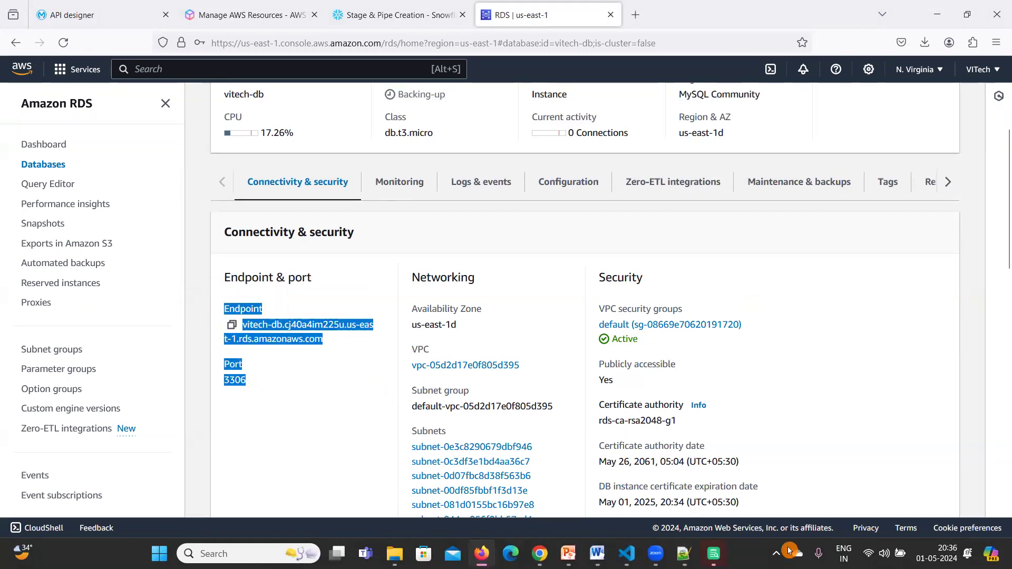
mouse_move(714, 554)
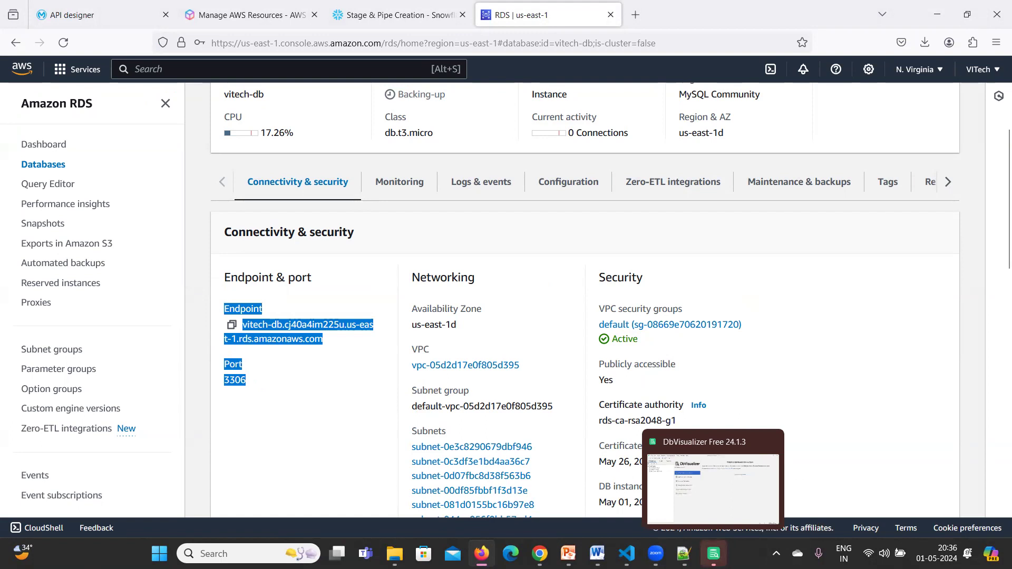
Start a new connection in DbVisualizer and browse the list of drivers.
left_click(713, 482)
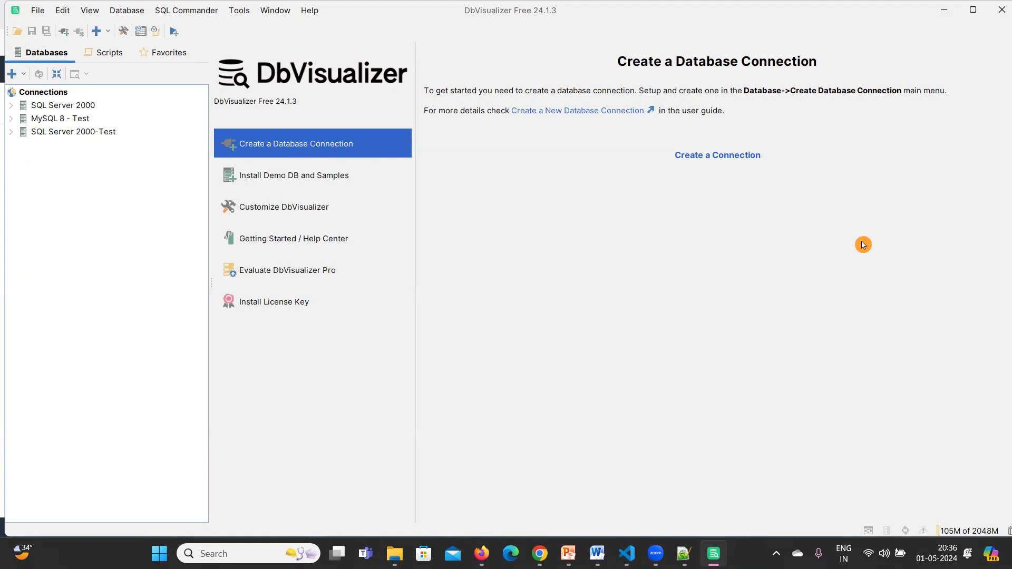
mouse_move(261, 121)
left_mouse_down()
mouse_move(401, 154)
mouse_move(269, 119)
left_mouse_up()
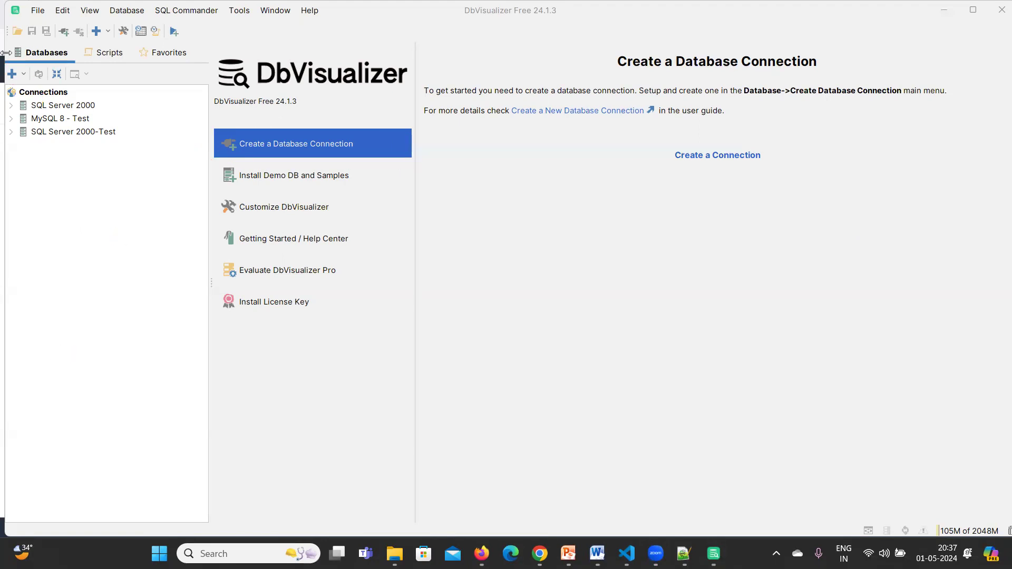
left_click(18, 77)
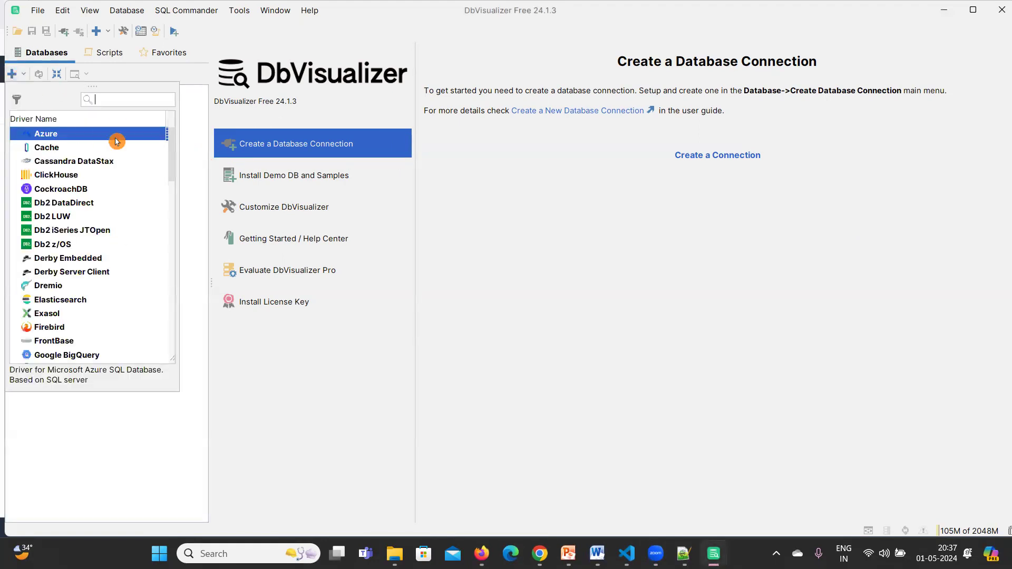
type("mys")
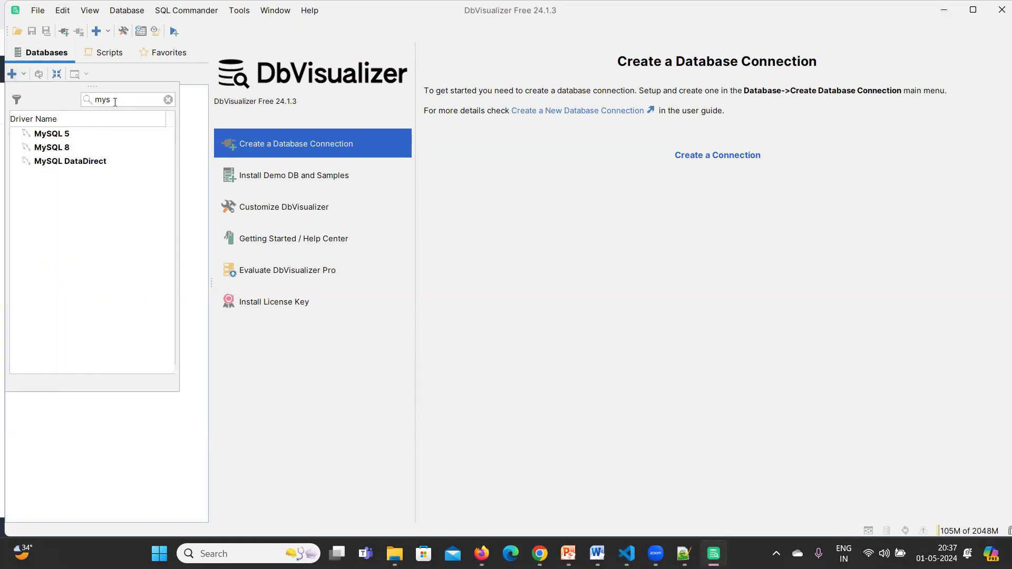
key("BackSpace")
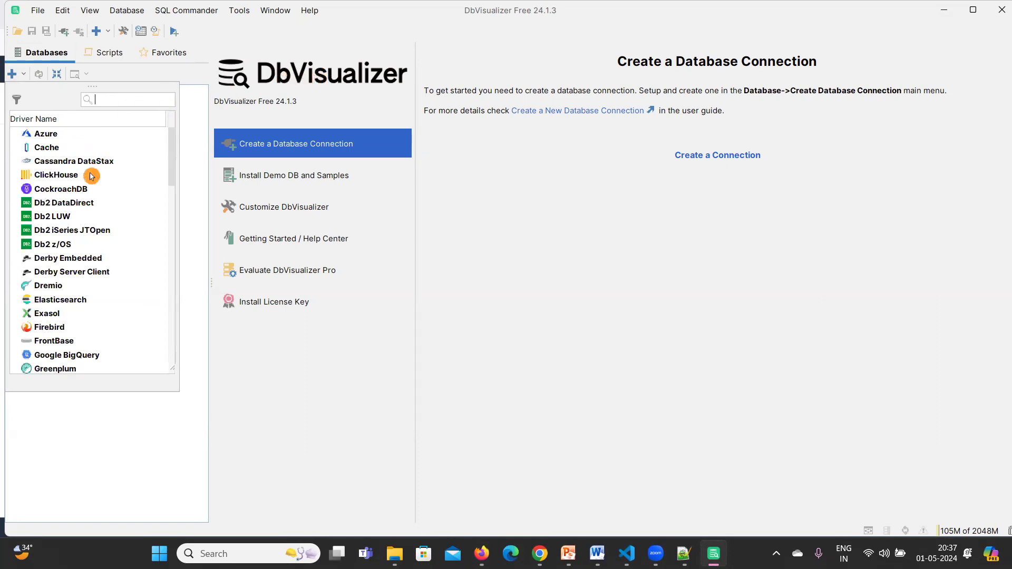
scroll(79, 211, "down", 10)
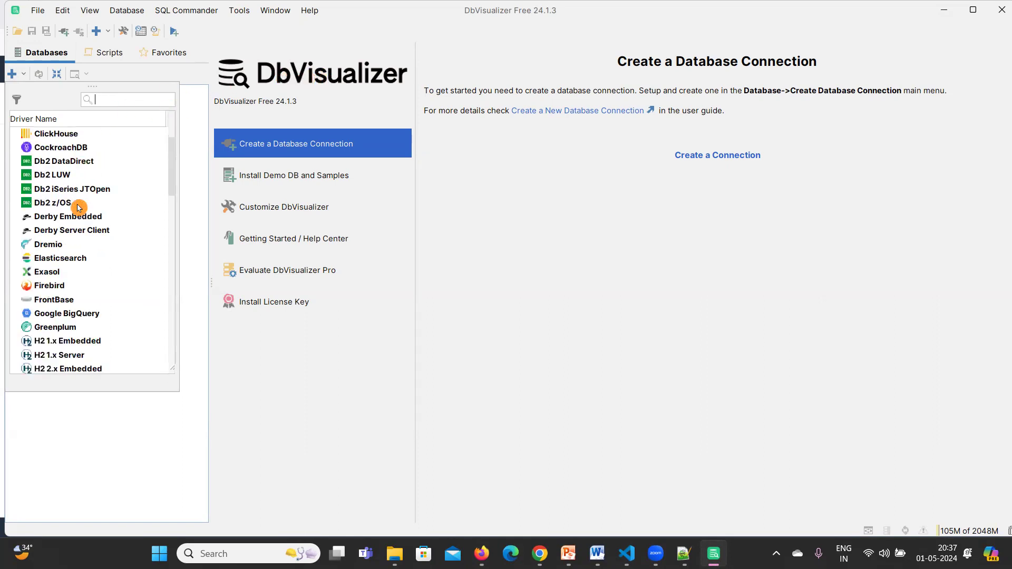
scroll(78, 208, "down", 1)
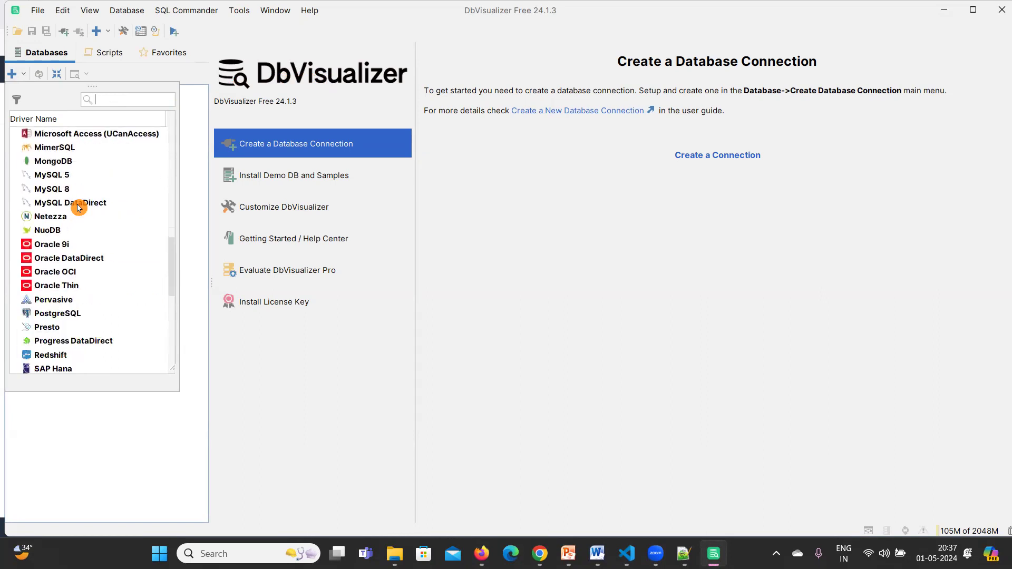
scroll(78, 208, "down", 4)
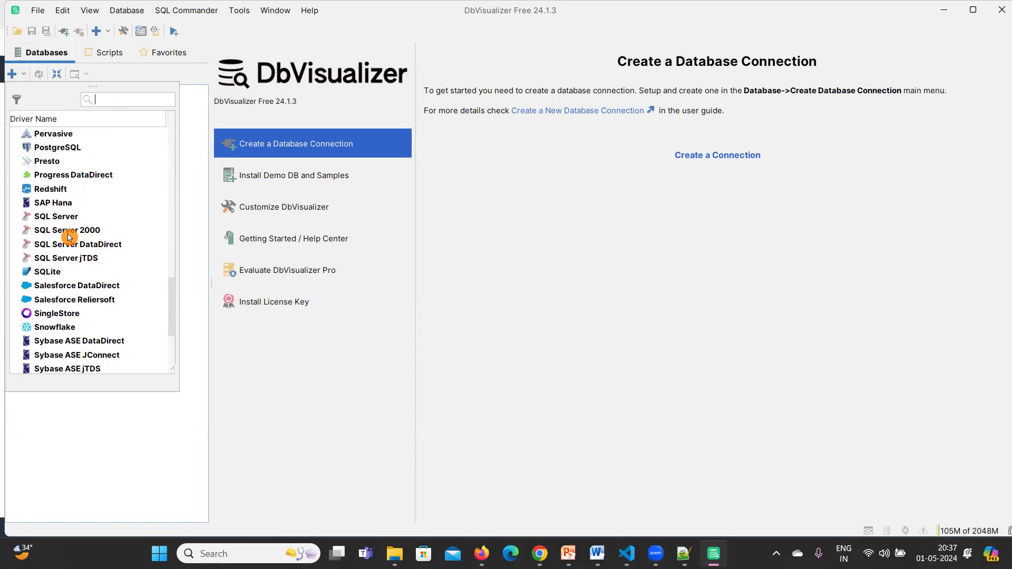
scroll(69, 238, "down", 3)
scroll(69, 238, "up", 15)
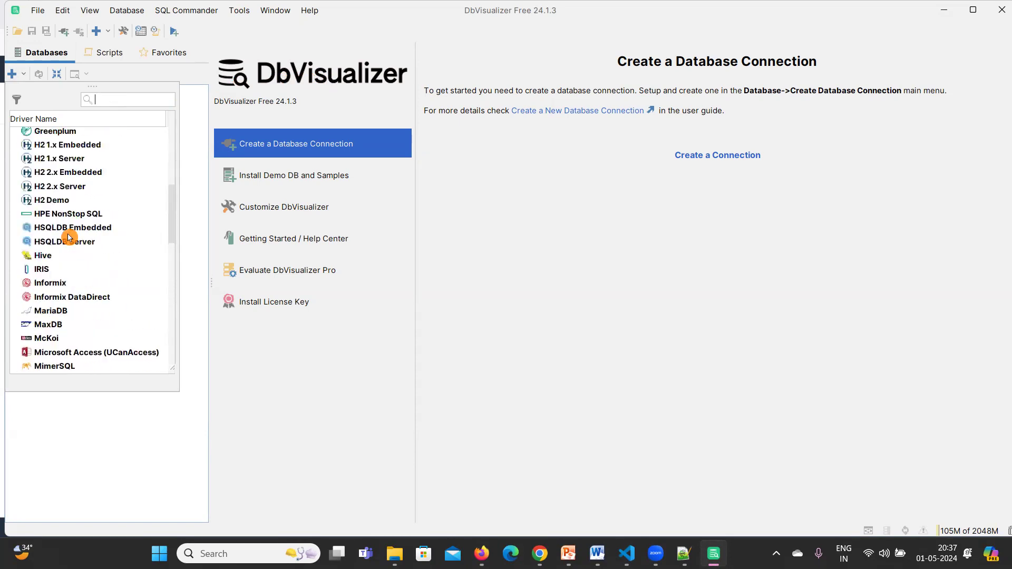
Filter the drivers by 'mys' and create the connection with the MySQL 8 driver.
left_click(104, 95)
type("mys")
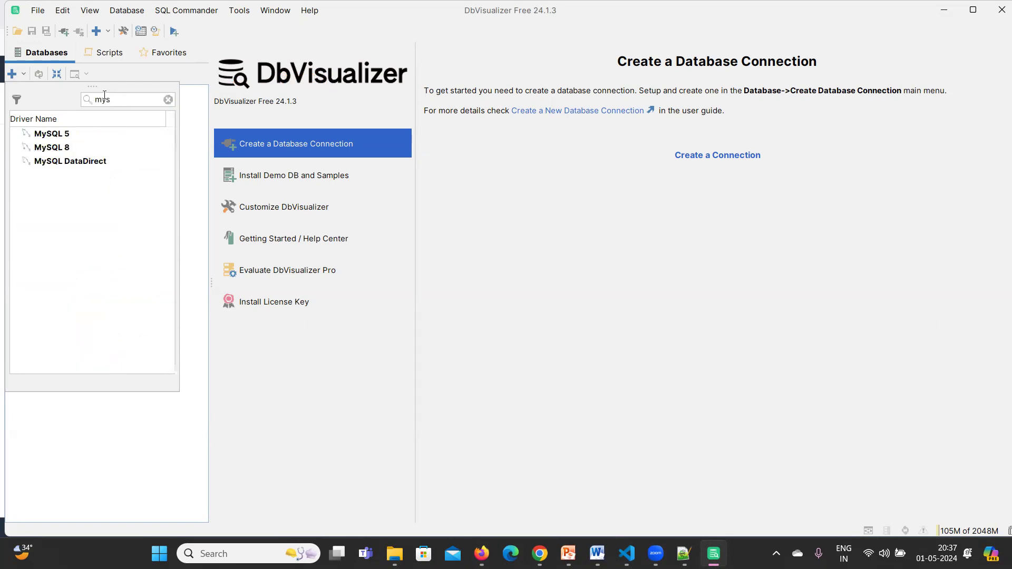
left_click(57, 152)
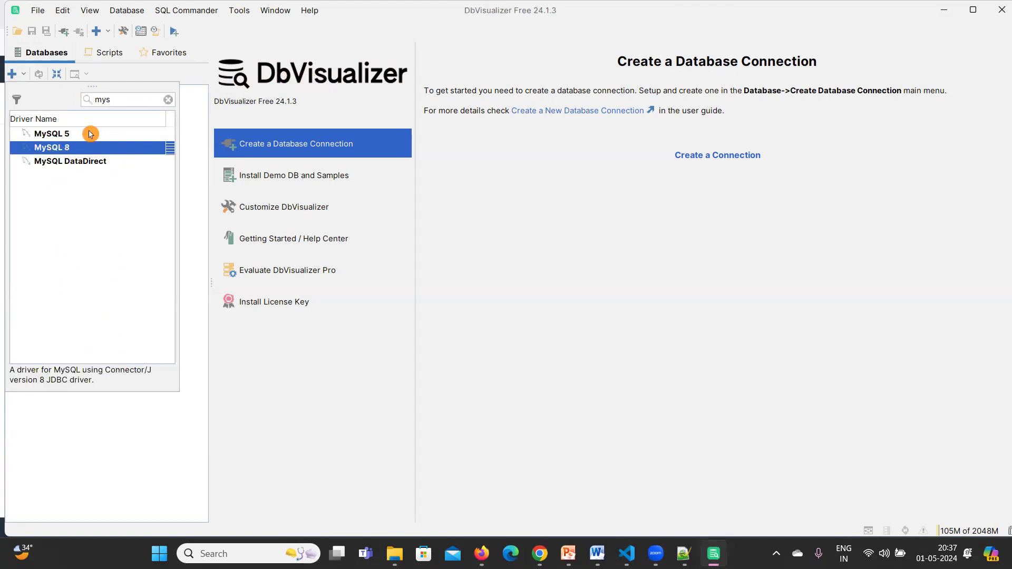
double_click(67, 148)
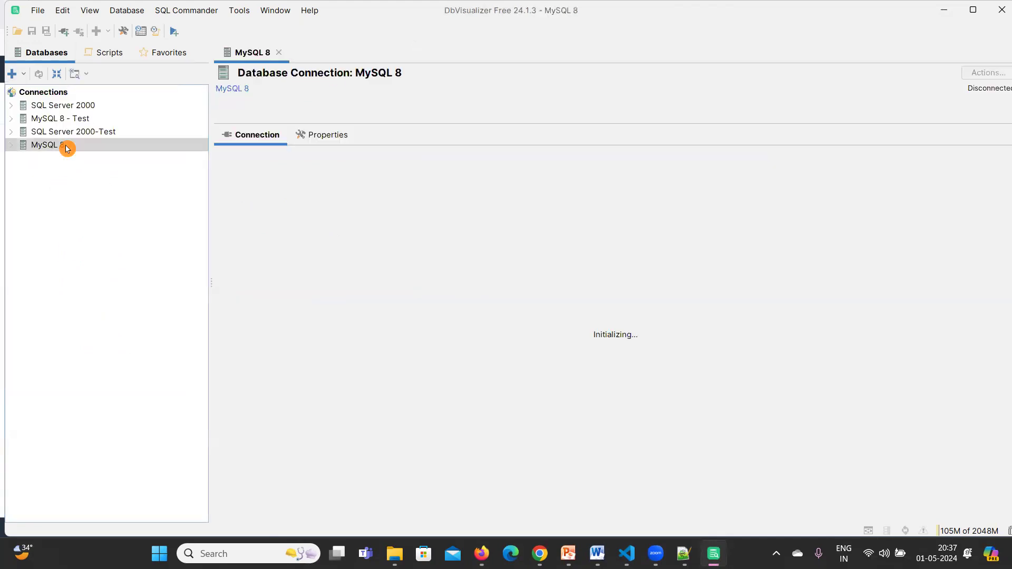
Rename the new connection to AWS Db Sample.
left_click(377, 141)
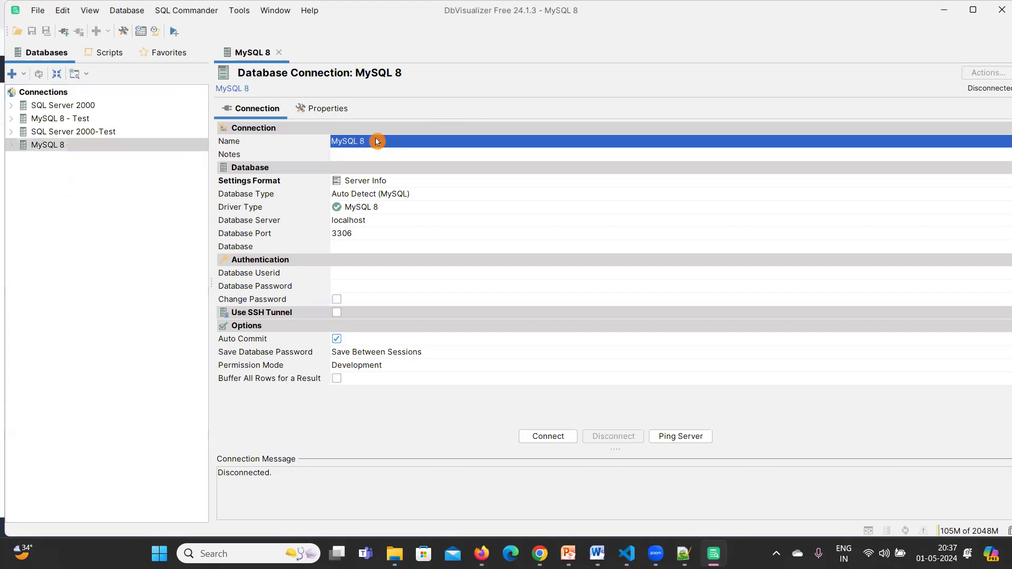
left_click(377, 141)
type("AWS Db Sample")
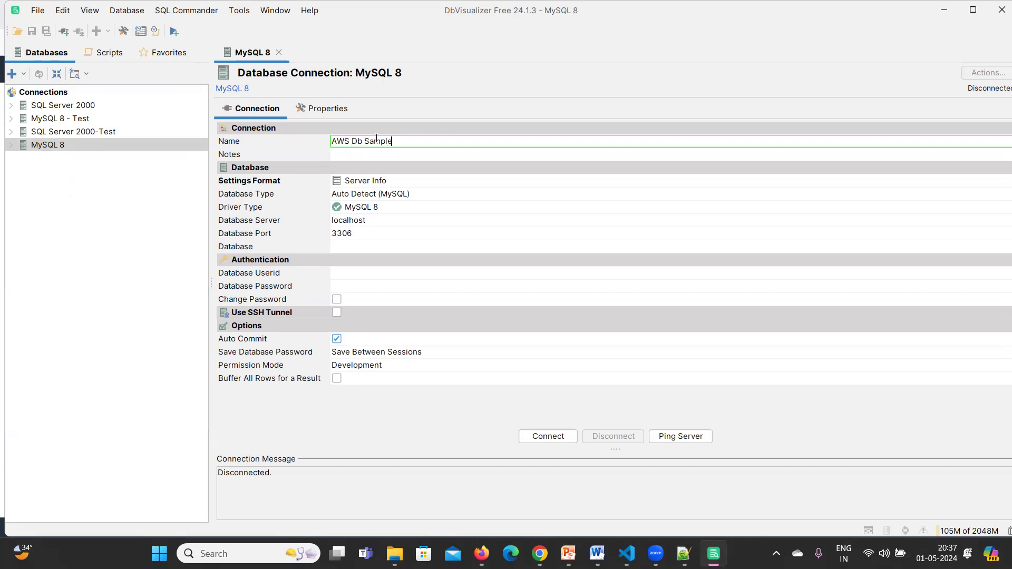
left_click(277, 183)
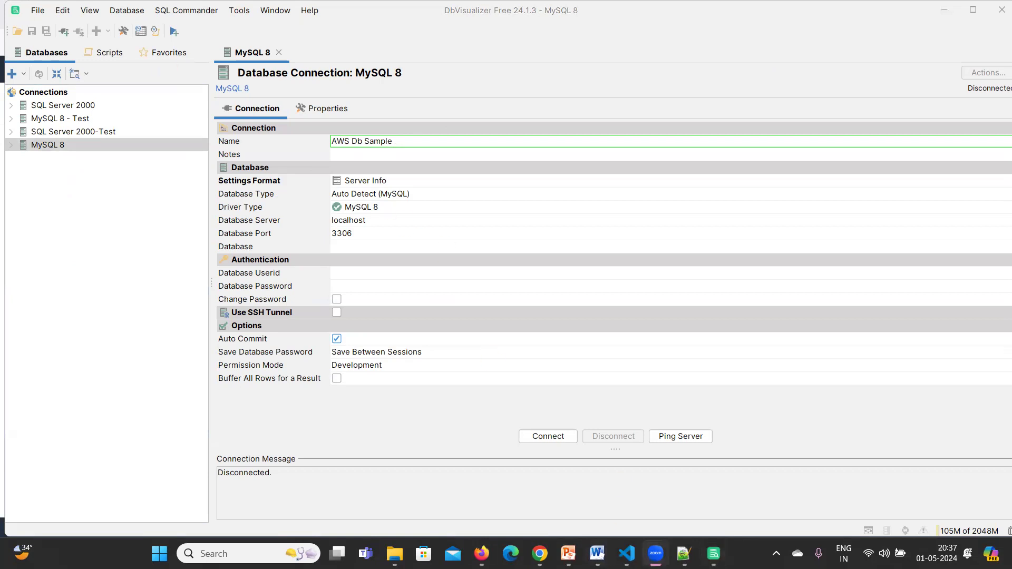
Recopy the vitech-db endpoint and paste it as the database server, keeping the MySQL 8 driver.
left_click(481, 554)
left_click(323, 357)
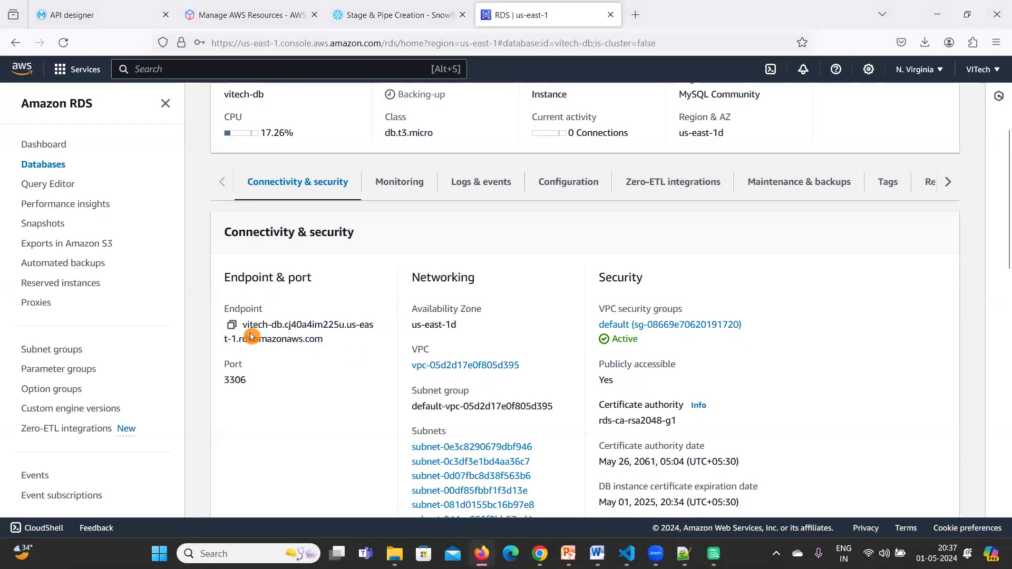
left_click(233, 325)
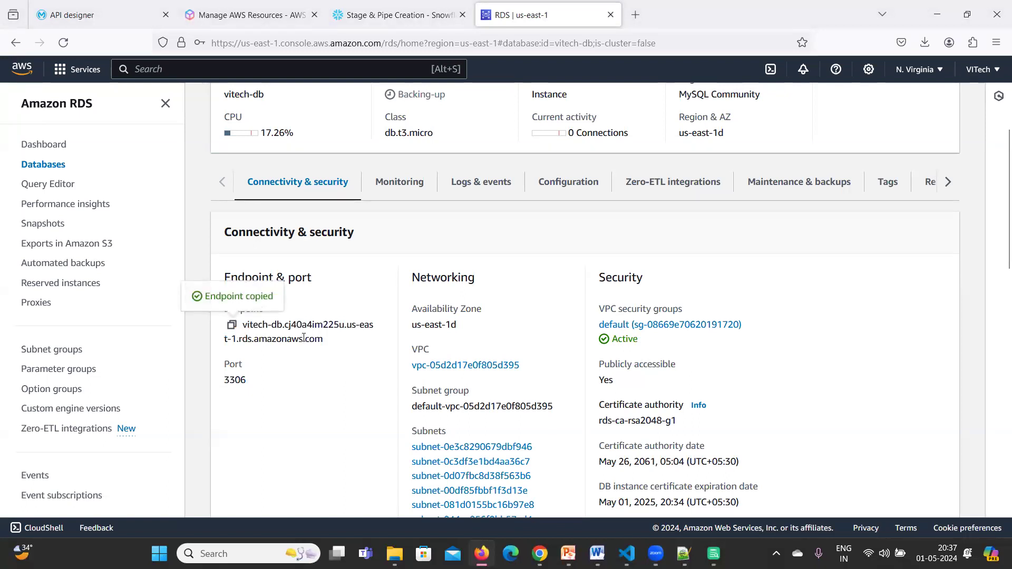
left_click(934, 15)
left_click(390, 209)
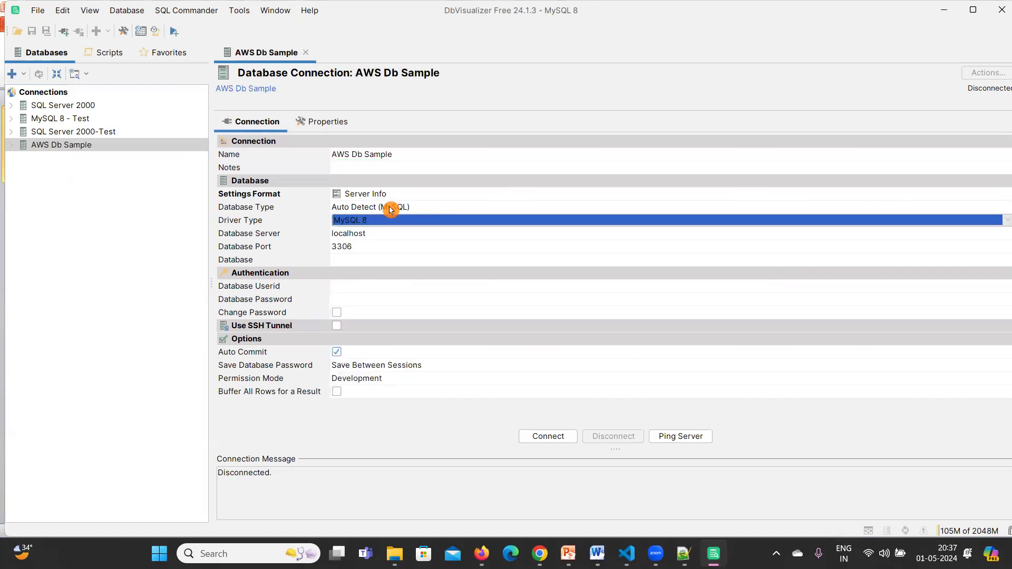
left_click(376, 211)
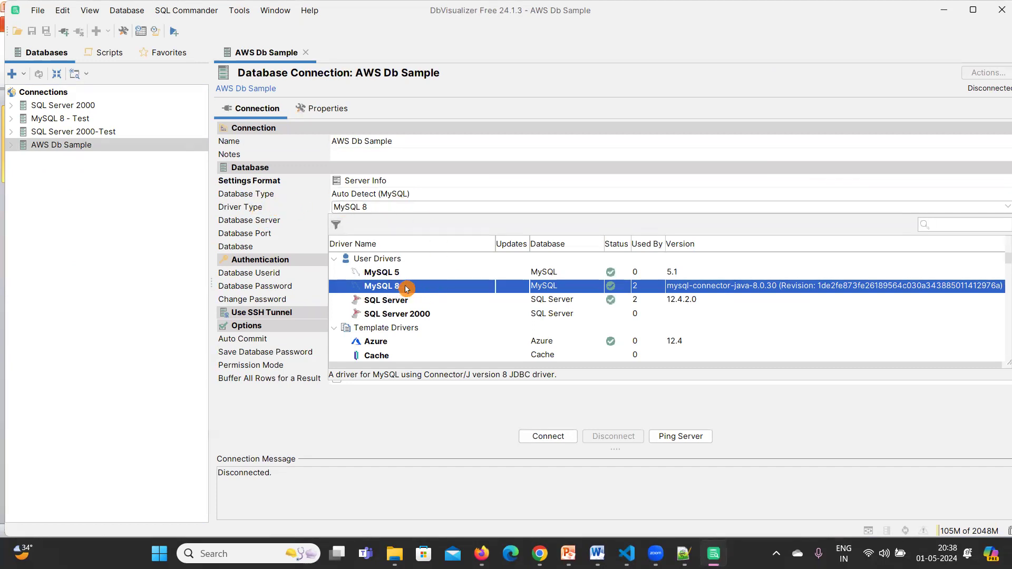
left_click(617, 285)
left_click(382, 222)
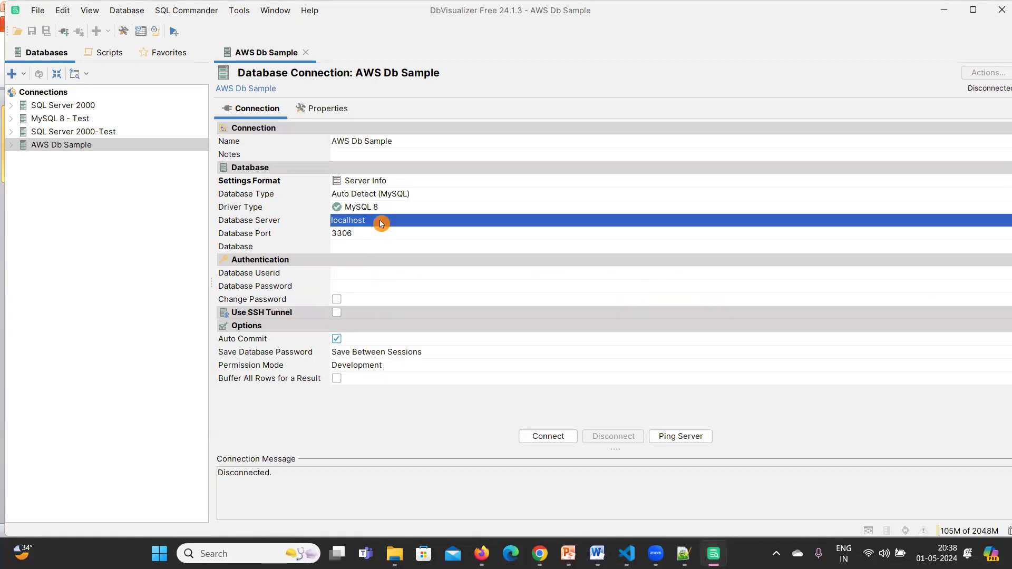
key("ctrl+v")
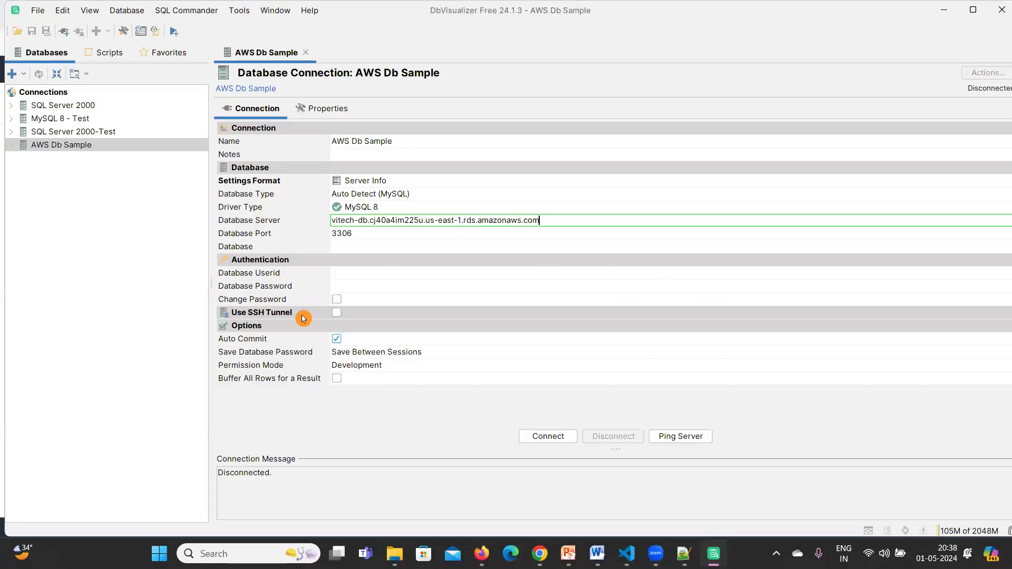
Enter the admin userid and the database password, then ping the server.
left_click(350, 277)
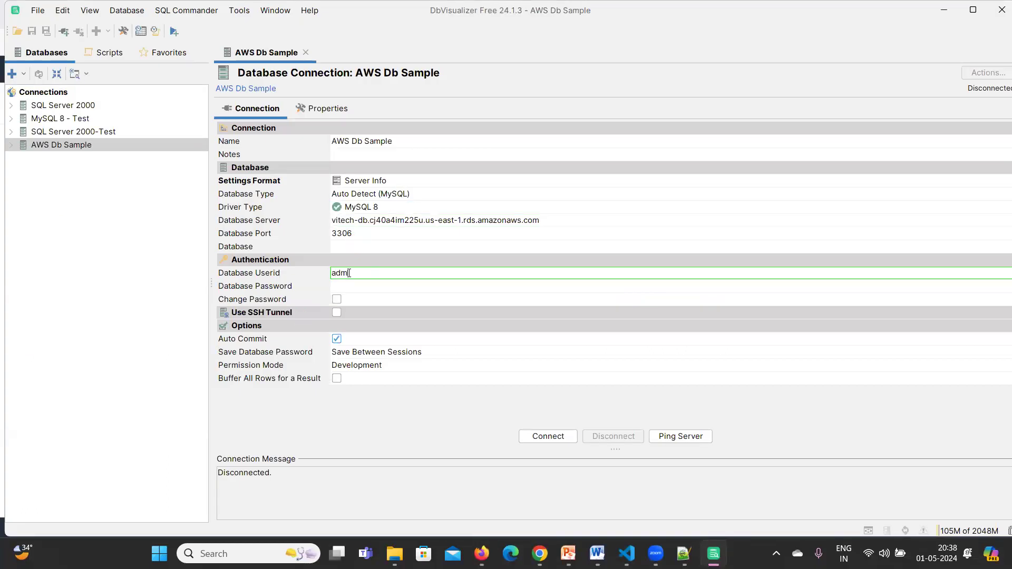
left_click(360, 288)
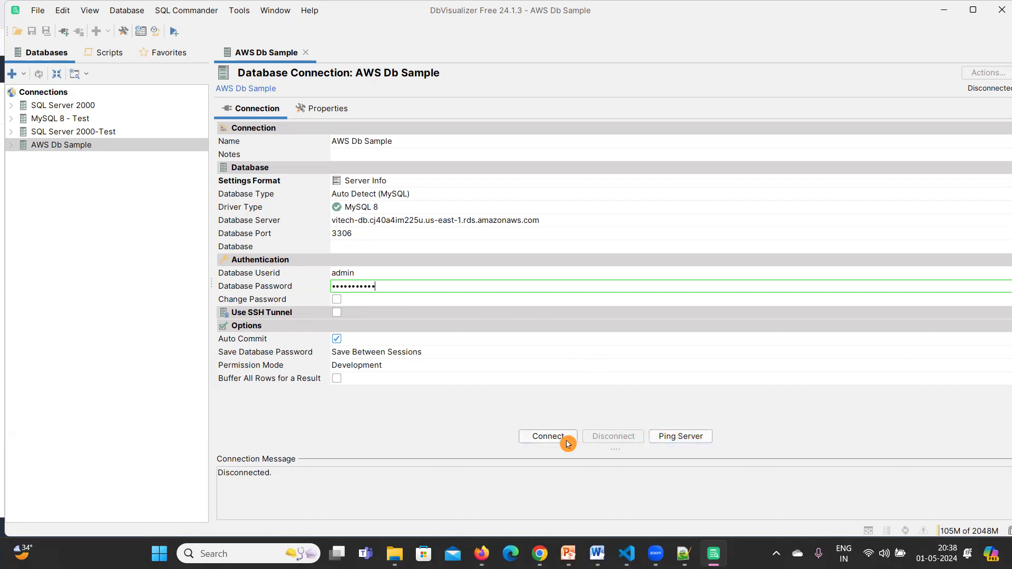
left_click(681, 439)
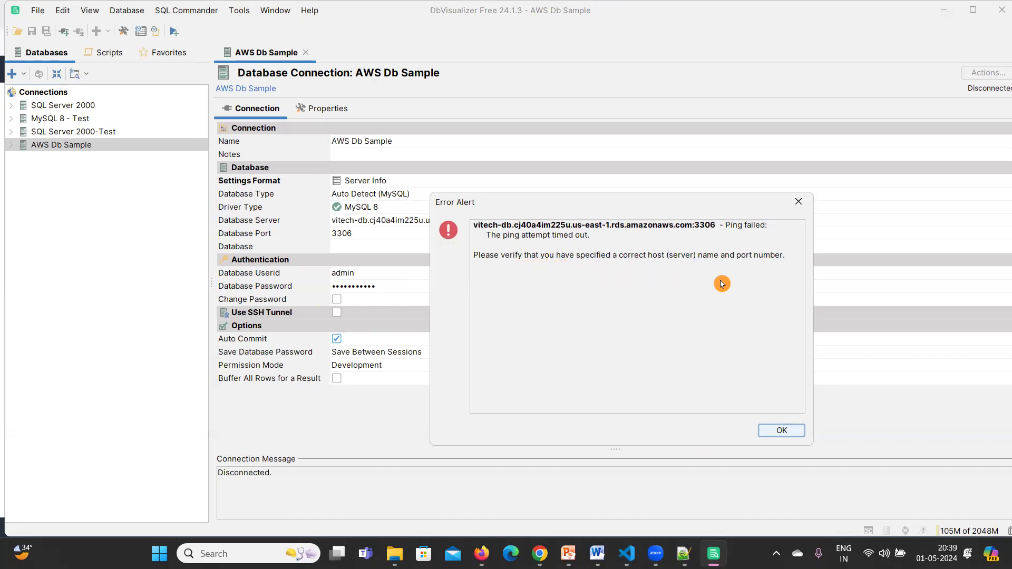
left_click(782, 431)
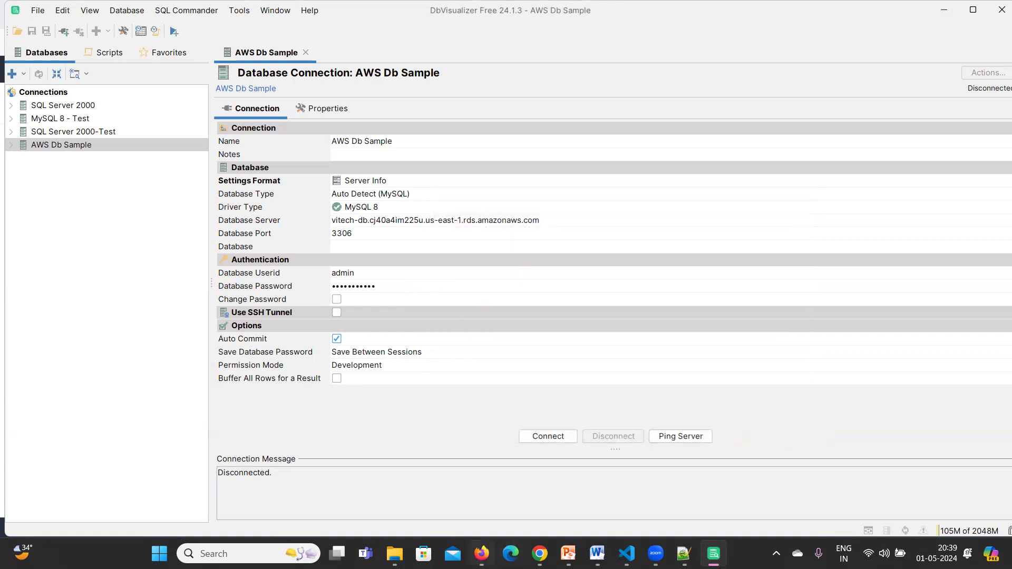
left_click(481, 553)
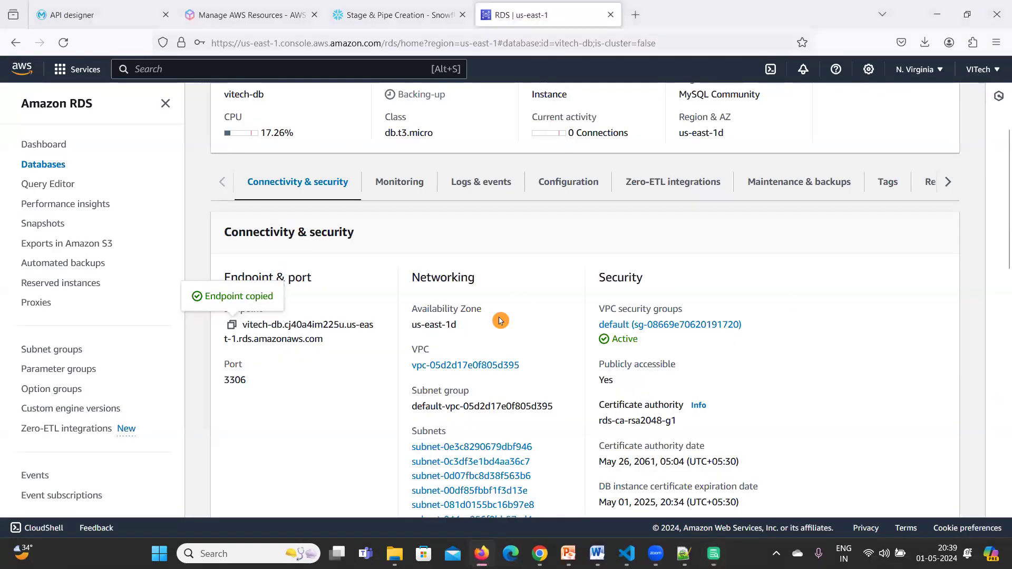
Open vitech-db's default VPC security group and bring up its inbound rules for editing.
scroll(336, 352, "up", 4)
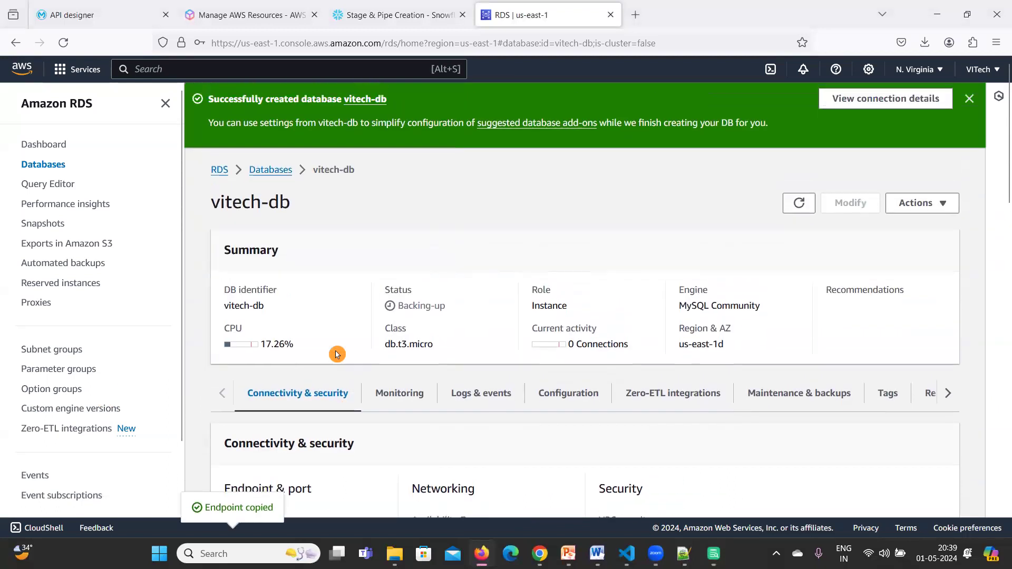
left_click(271, 169)
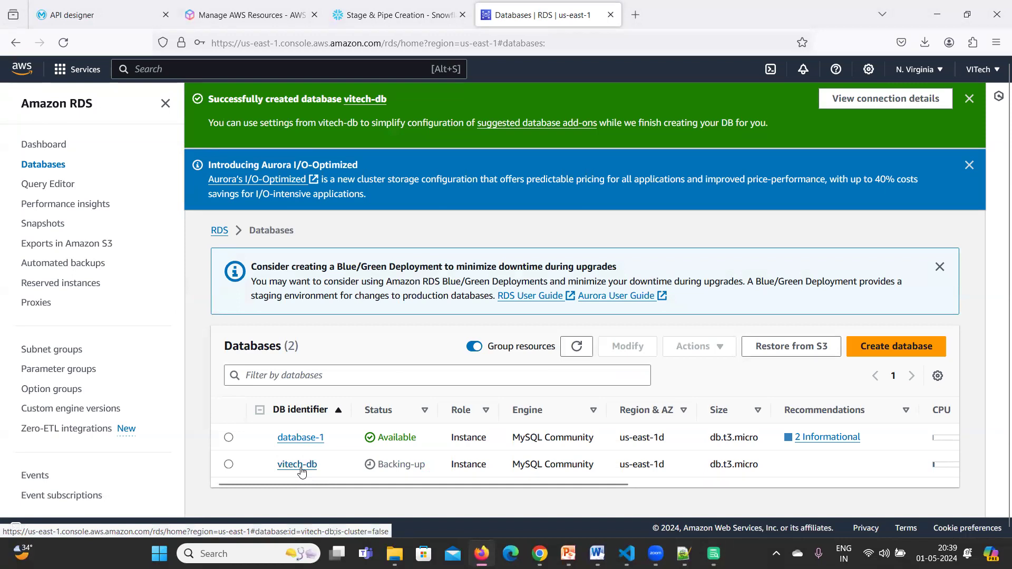
left_click(299, 465)
scroll(406, 389, "down", 3)
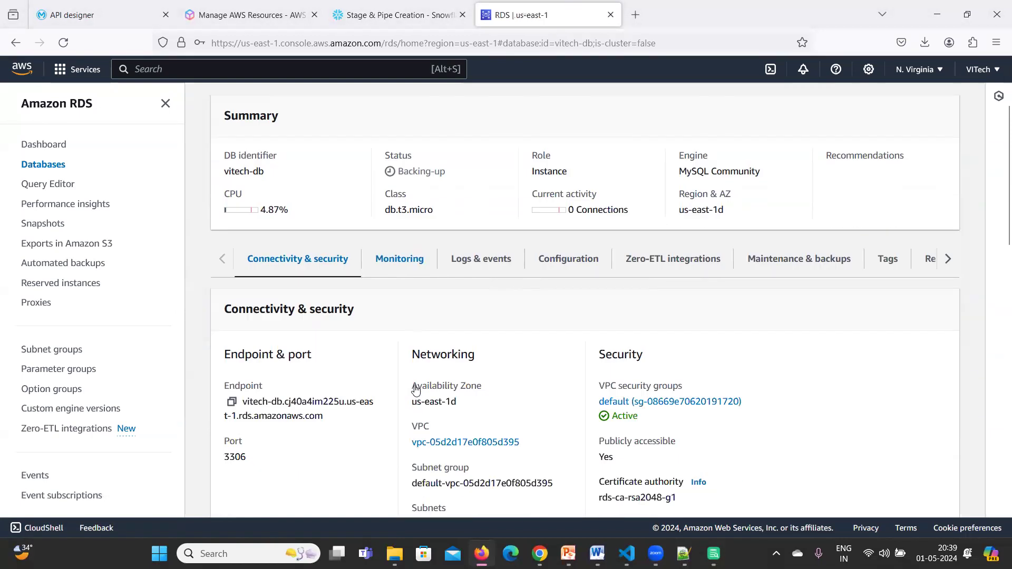
scroll(415, 389, "down", 2)
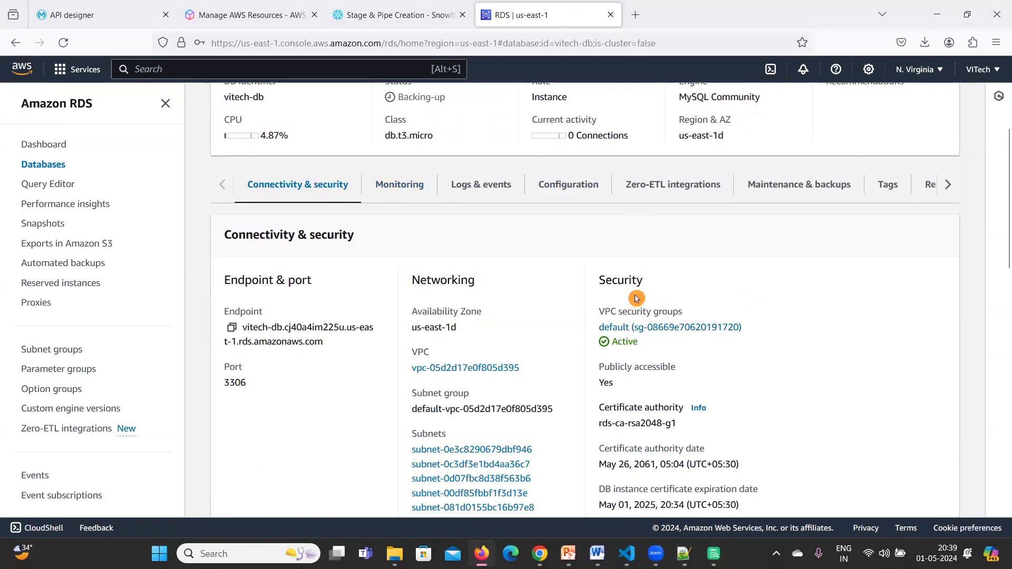
left_click(622, 329)
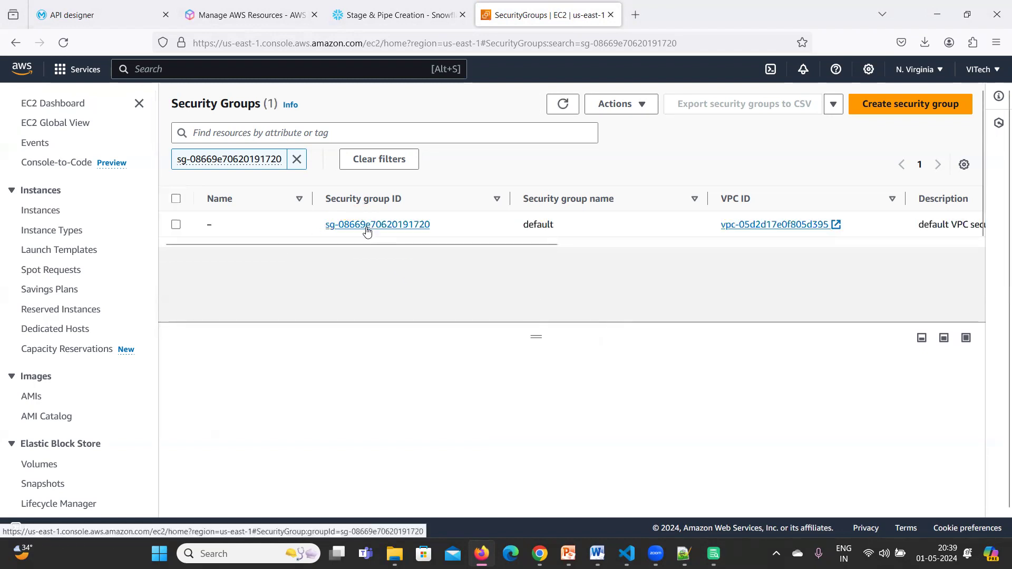
left_click(367, 225)
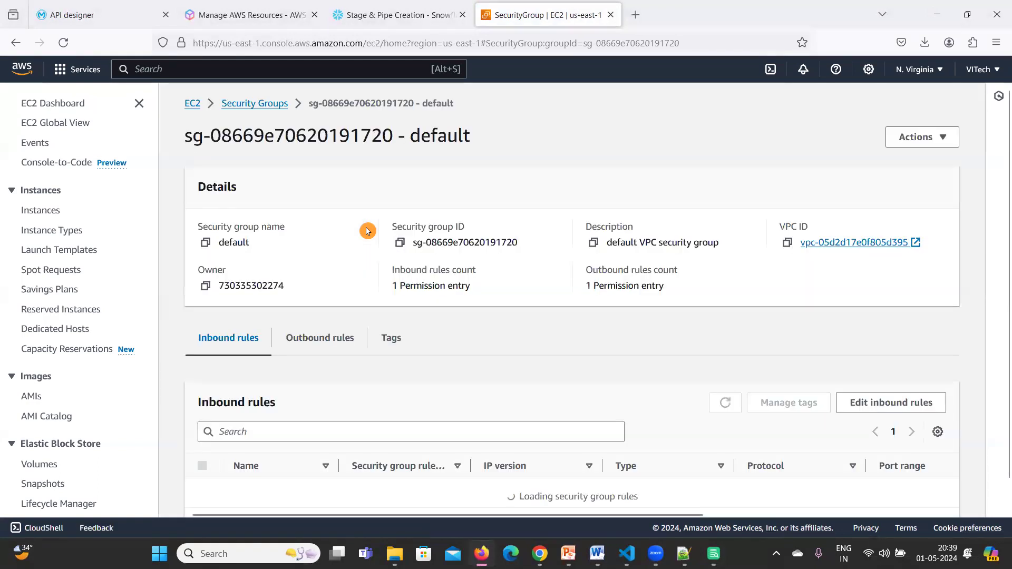
scroll(376, 356, "down", 1)
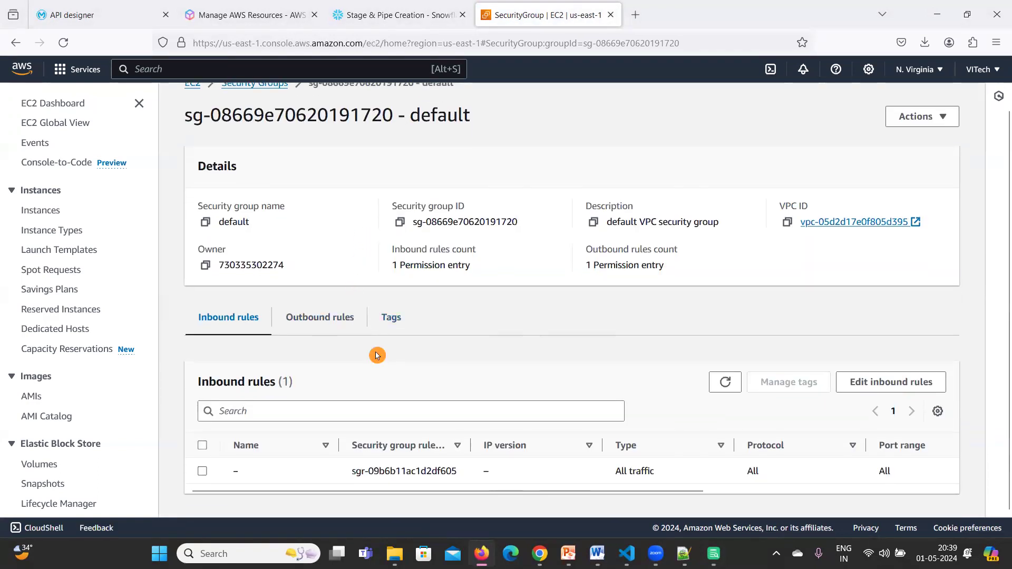
left_click(886, 389)
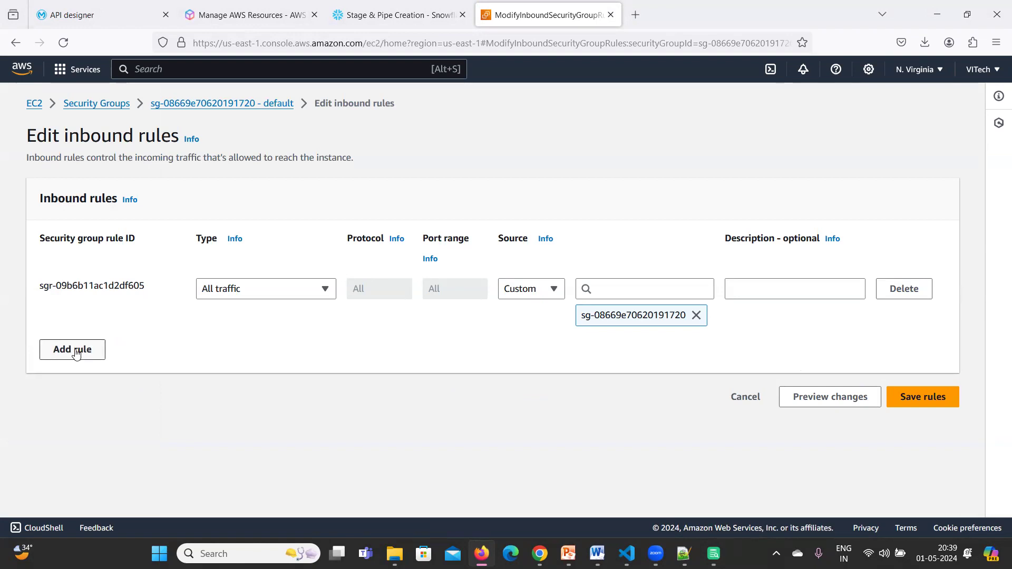
Add a Custom TCP inbound rule for port 3306 with source My IP and save it.
left_click(76, 351)
left_click(321, 347)
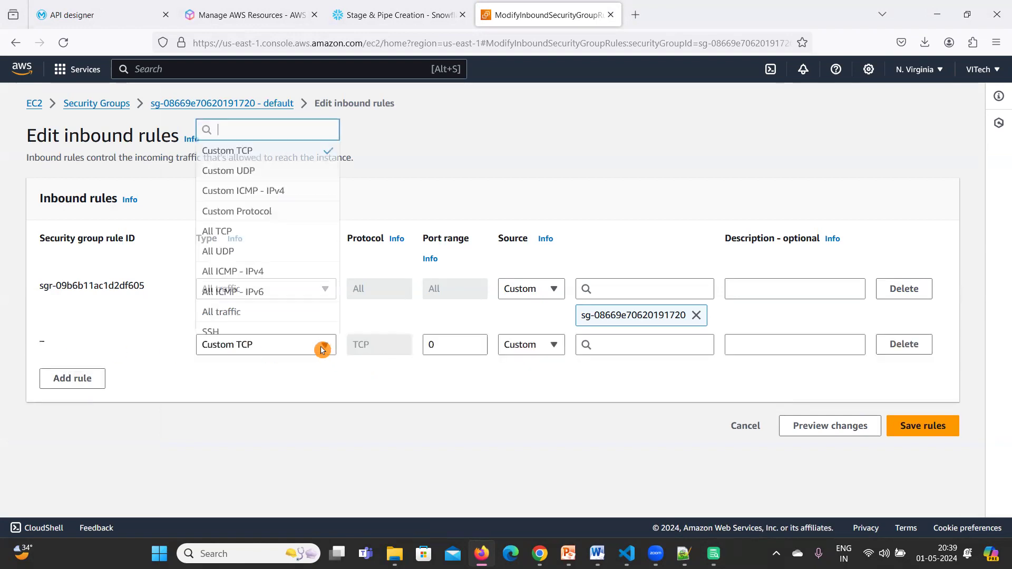
left_click(321, 349)
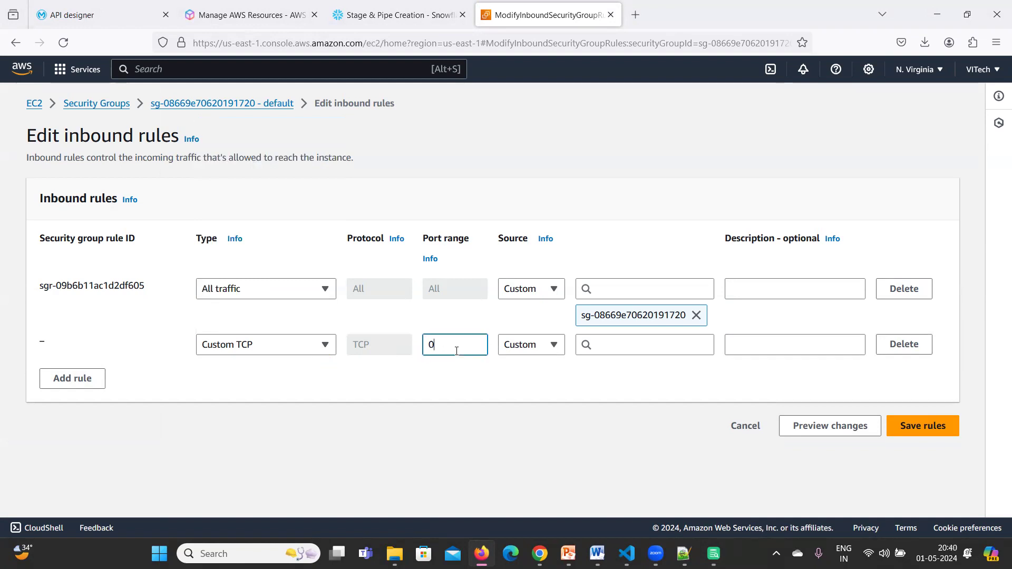
key("BackSpace")
type("3306")
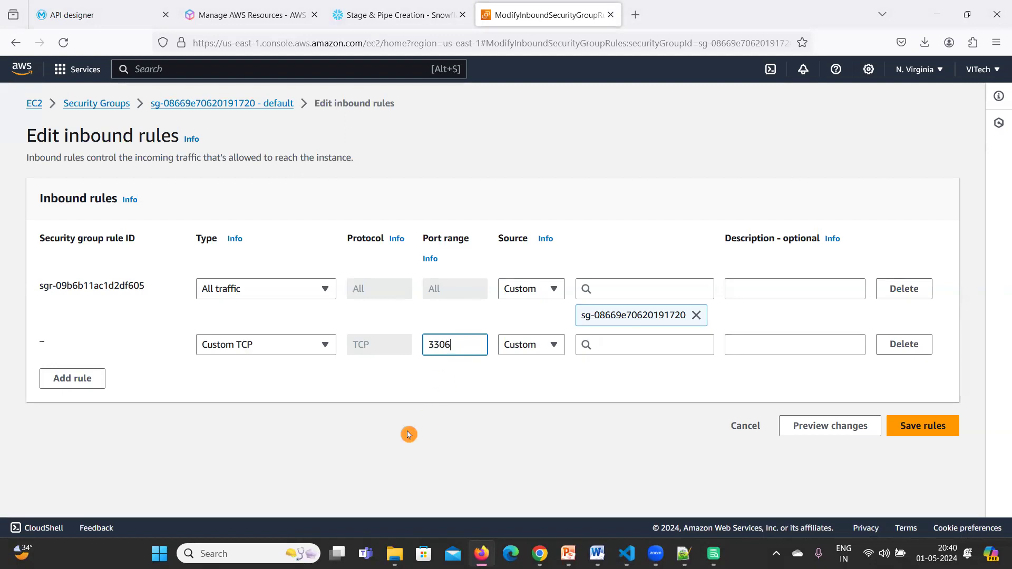
left_click(553, 346)
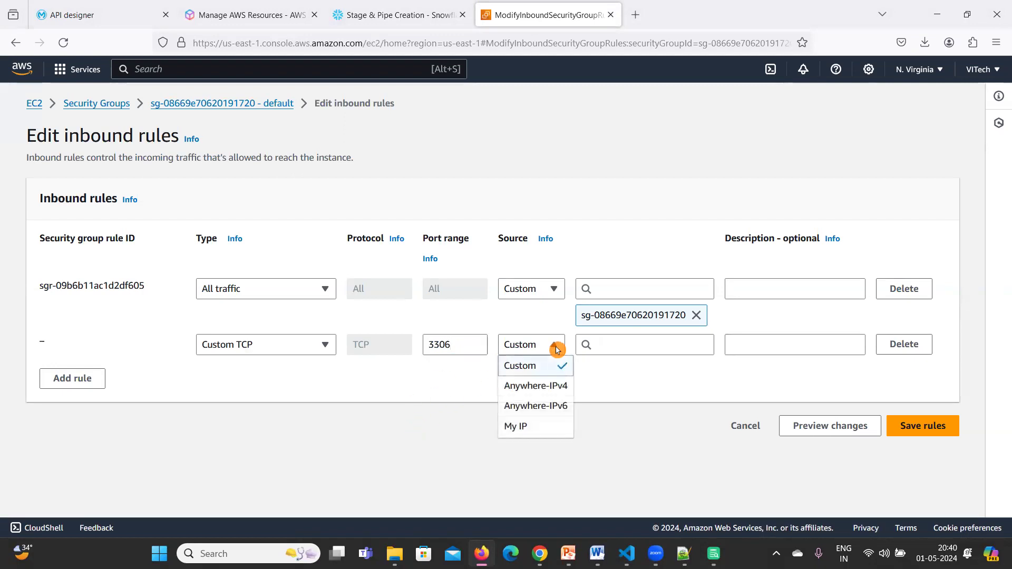
left_click(526, 430)
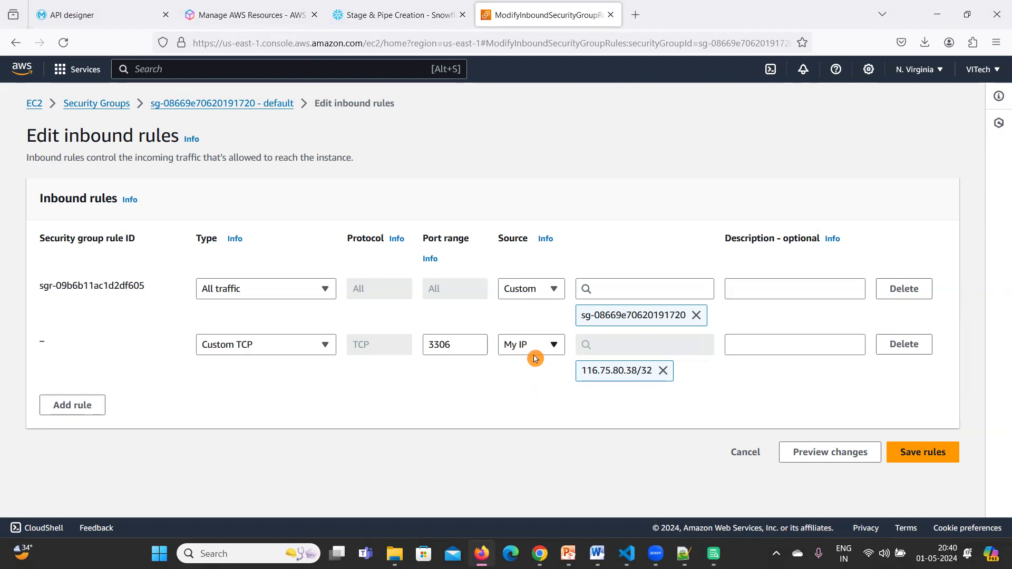
left_click(923, 460)
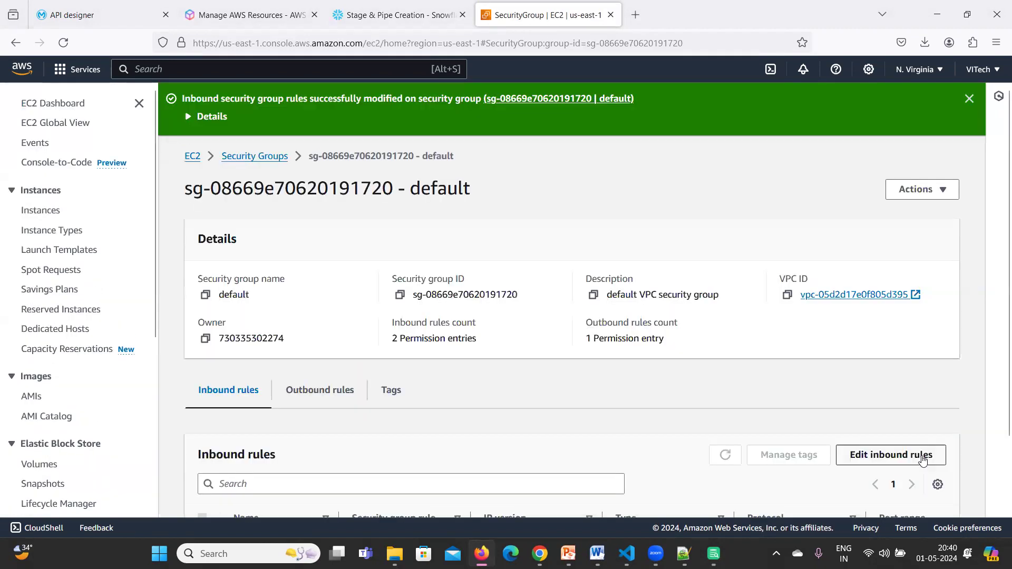
scroll(498, 420, "down", 3)
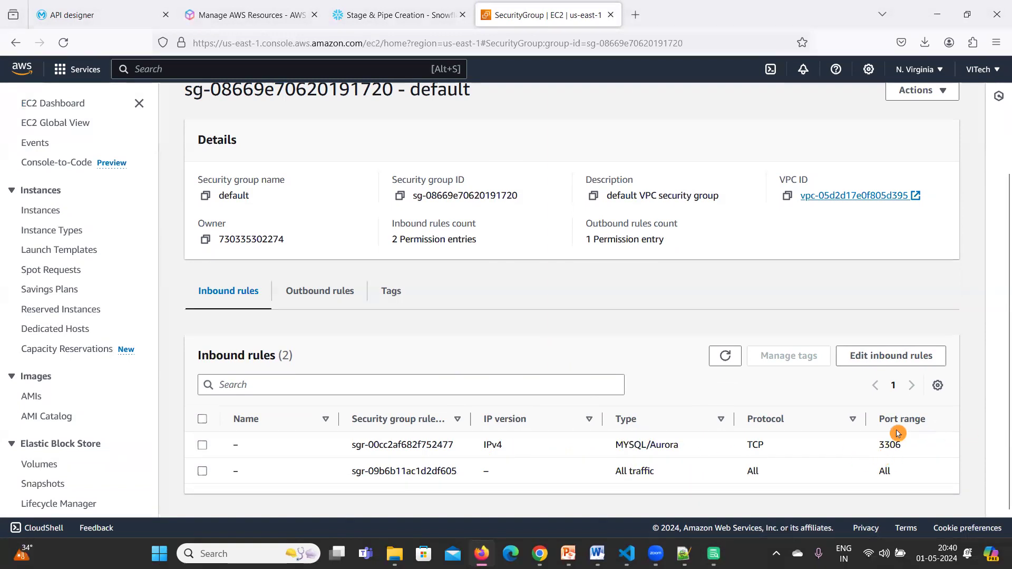
Connect AWS Db Sample to the vitech-db server, reaching MySQL 8.0.35.
mouse_move(713, 553)
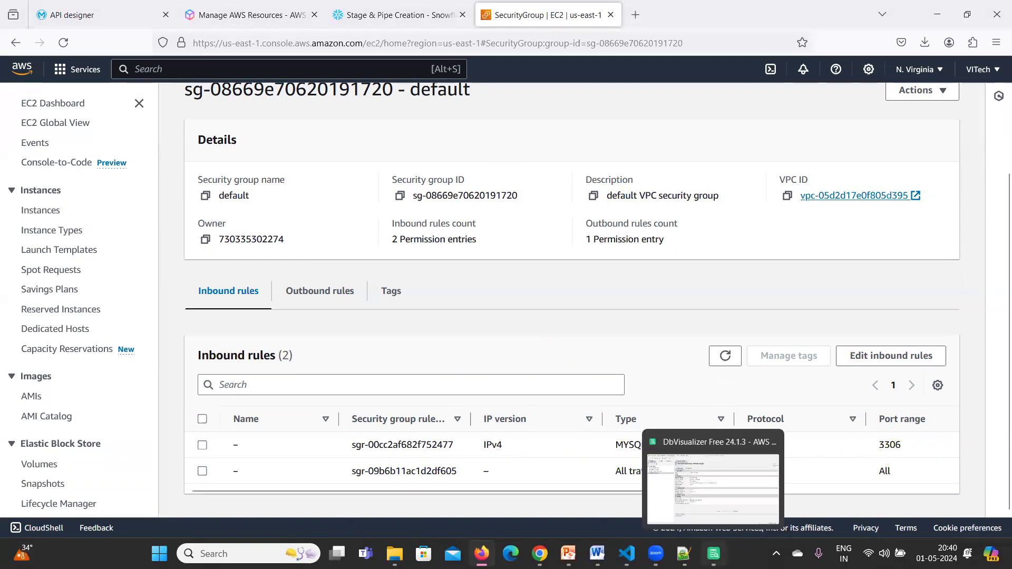
left_click(713, 553)
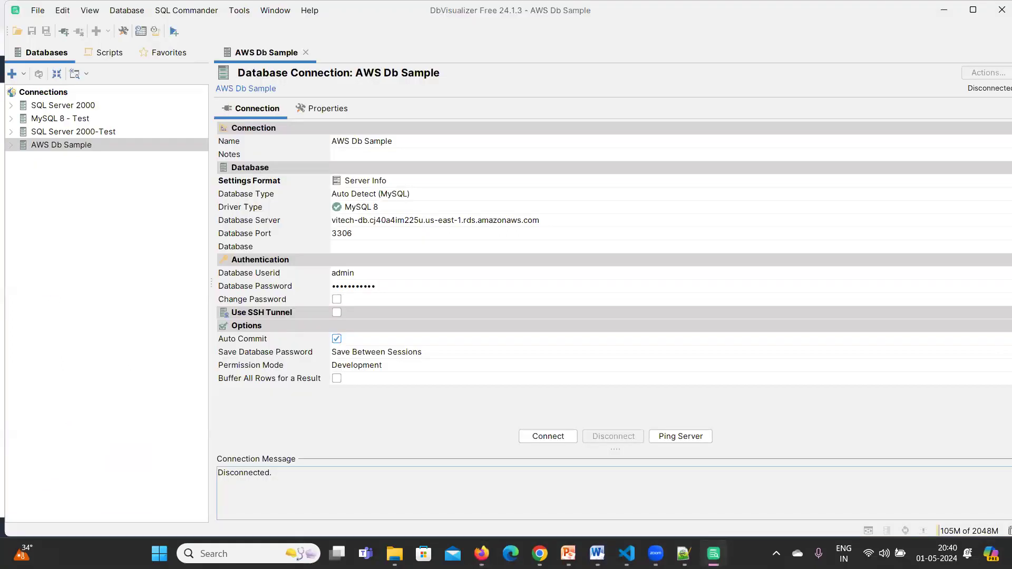
left_click(552, 437)
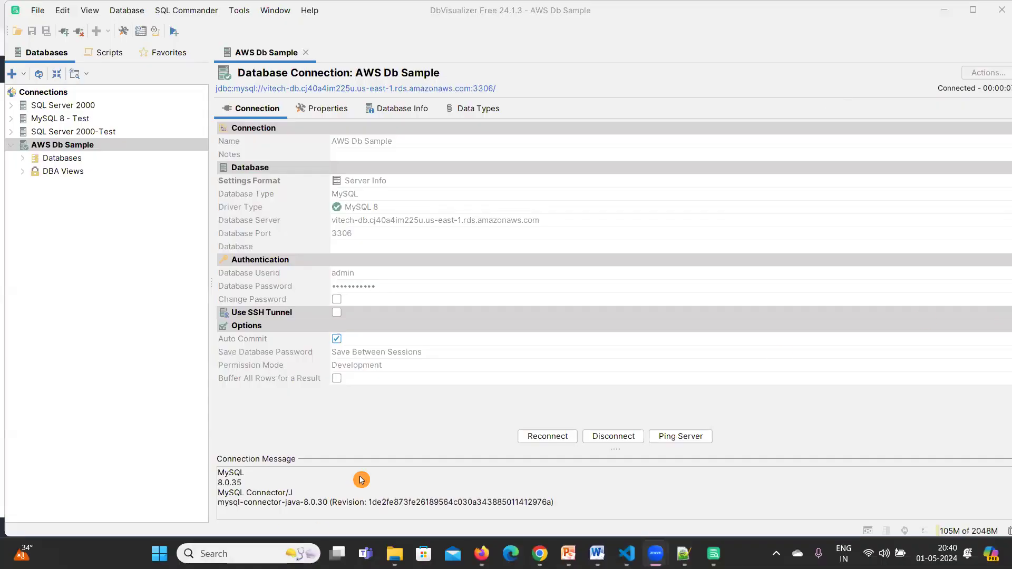
left_click(296, 497)
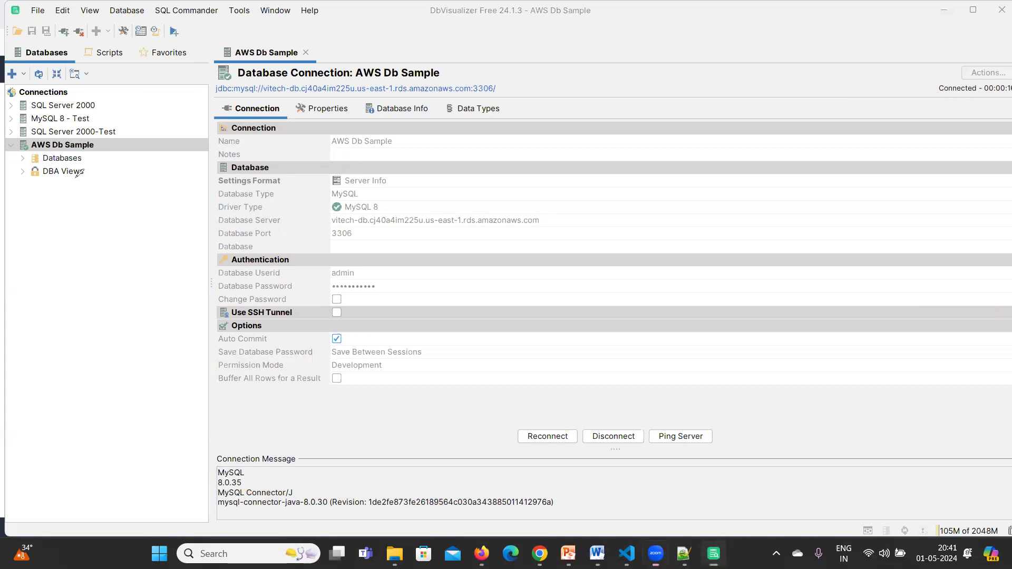
mouse_move(56, 131)
left_mouse_down()
mouse_move(33, 138)
mouse_move(169, 201)
mouse_move(48, 132)
left_mouse_up()
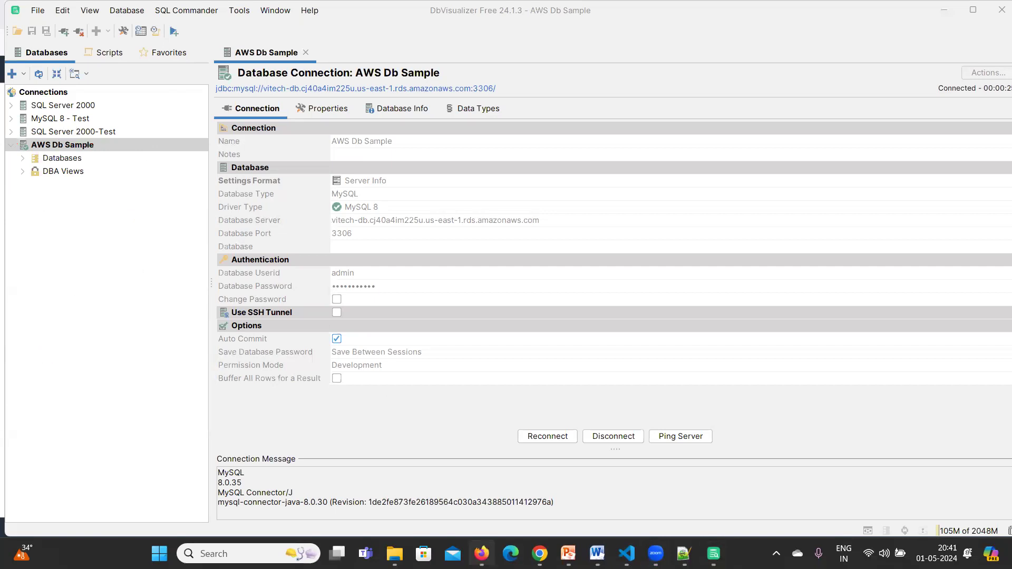
key("alt+Tab")
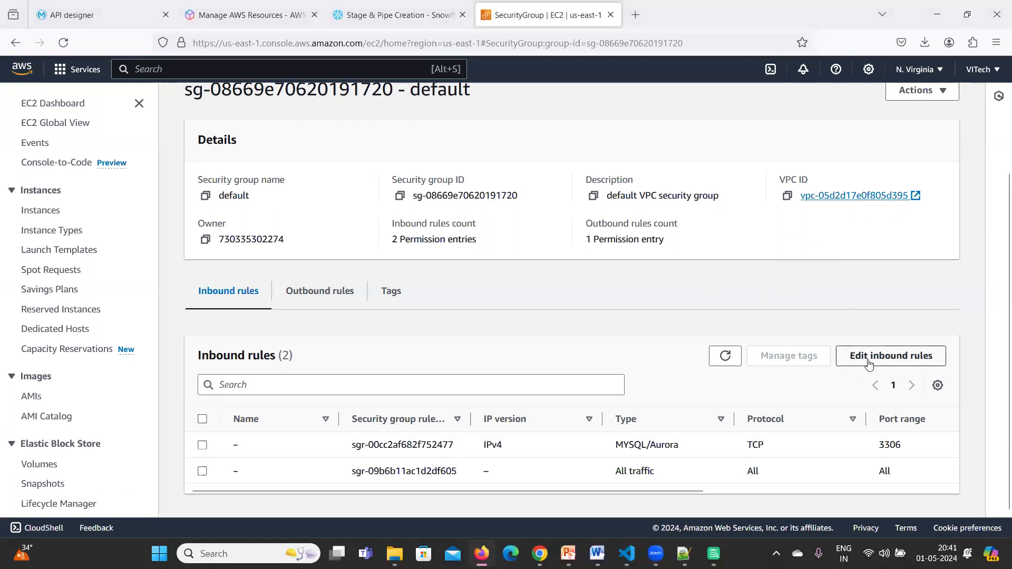
Minimize Firefox to bring the connected DbVisualizer window back into view.
left_click(544, 399)
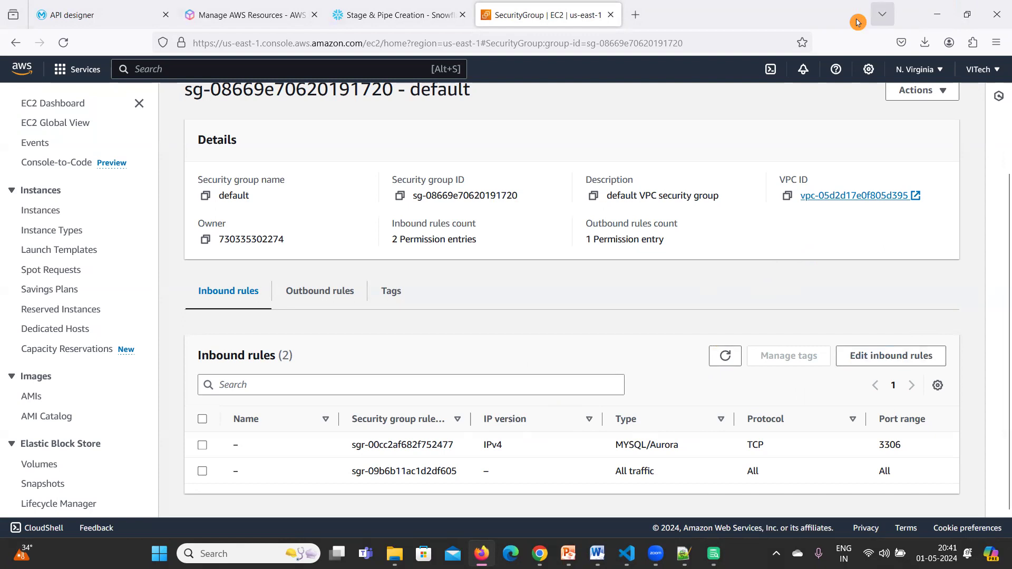
left_click(944, 14)
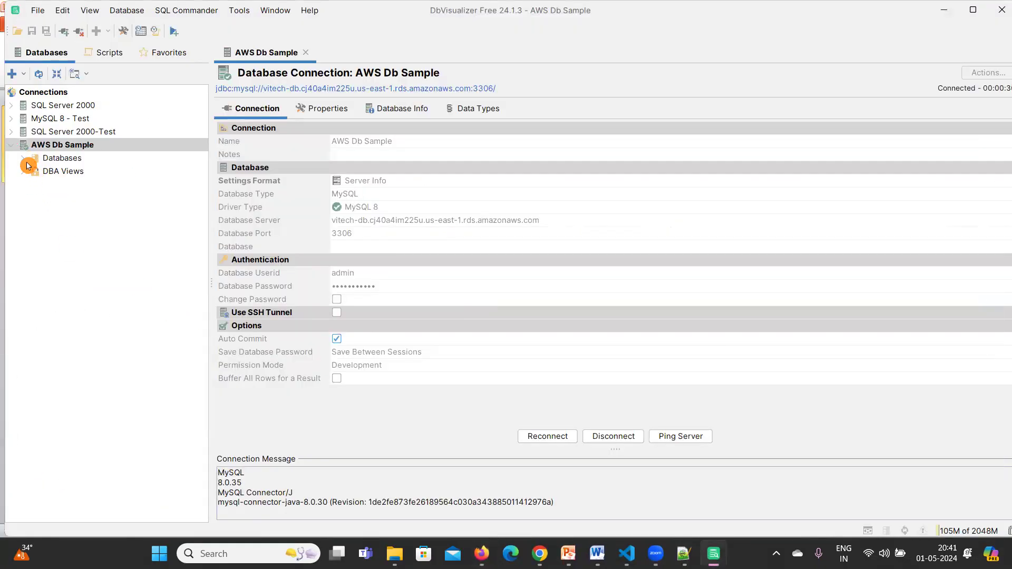
Expand Databases to show information_schema, mysql, performance_schema and sys, and browse mysql's tables.
left_click(24, 159)
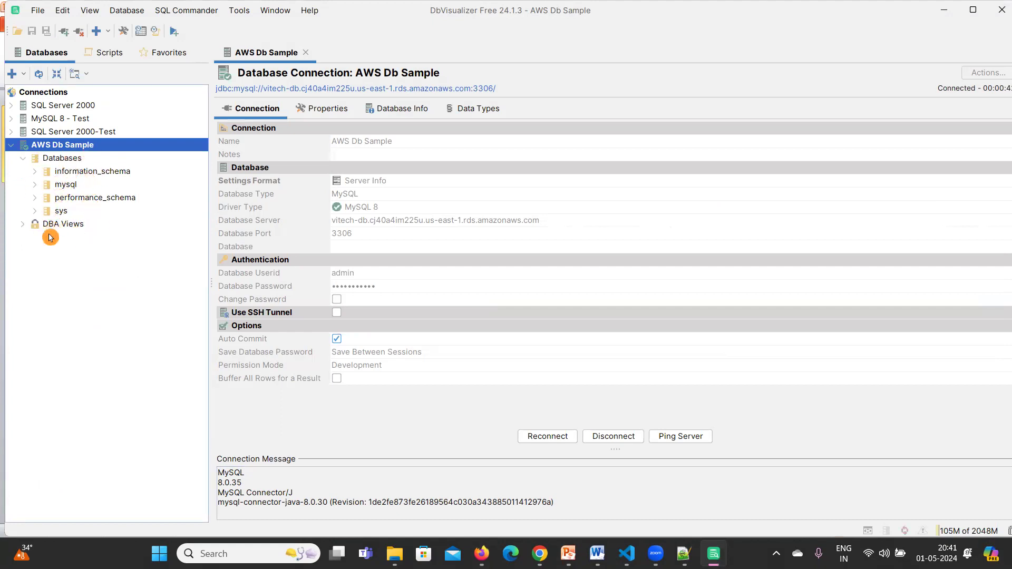
left_click(38, 188)
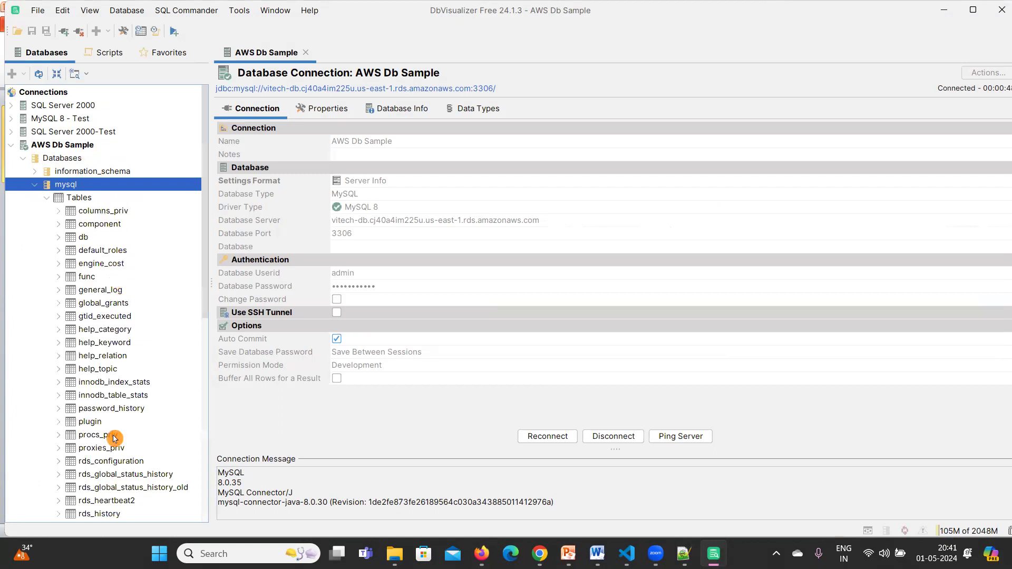
scroll(115, 438, "down", 9)
scroll(110, 438, "down", 3)
scroll(79, 441, "up", 12)
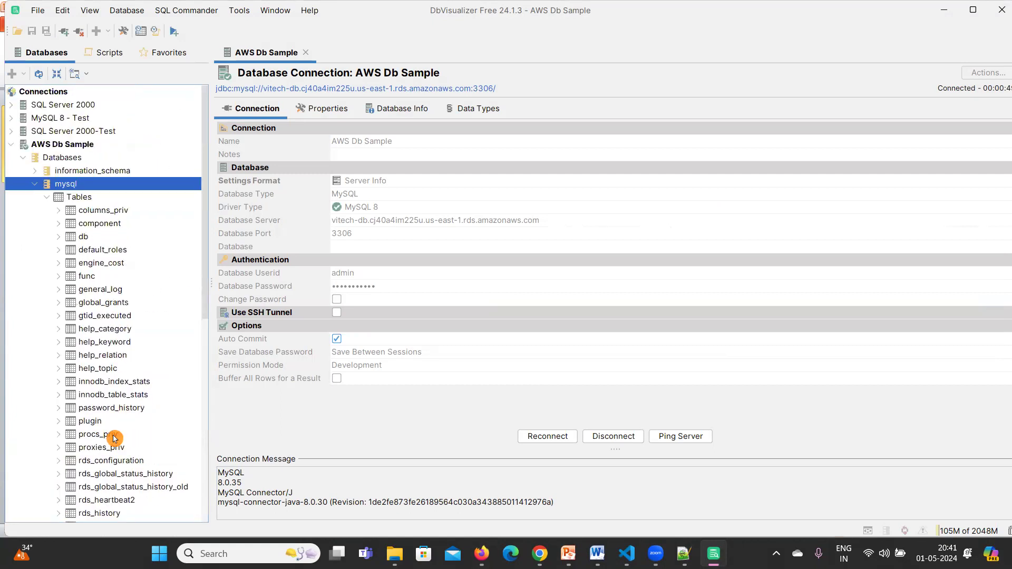
left_click(35, 186)
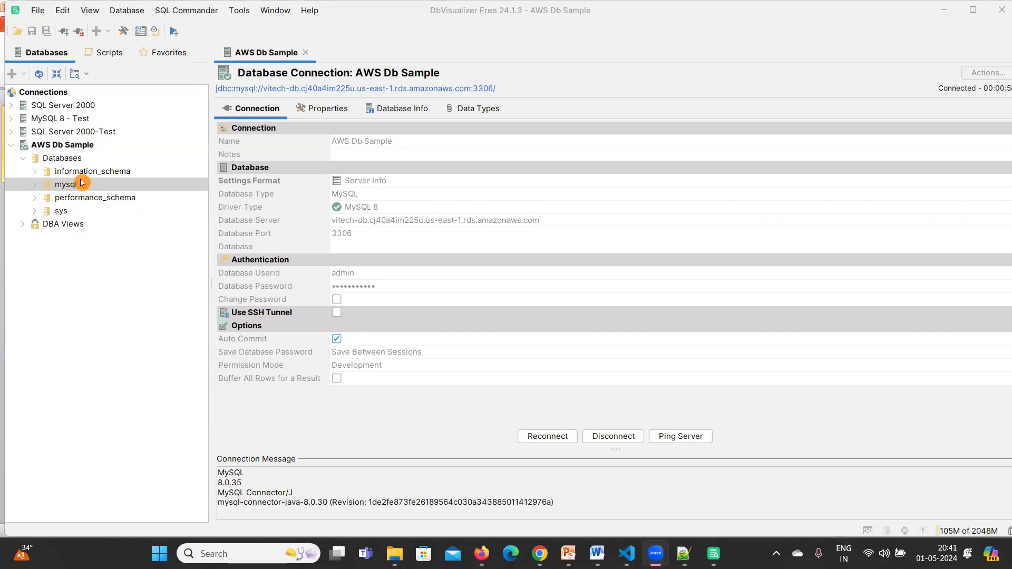
Create test.sql in the Scripts tab's Monitors folder and open it in the SQL editor.
left_click(107, 53)
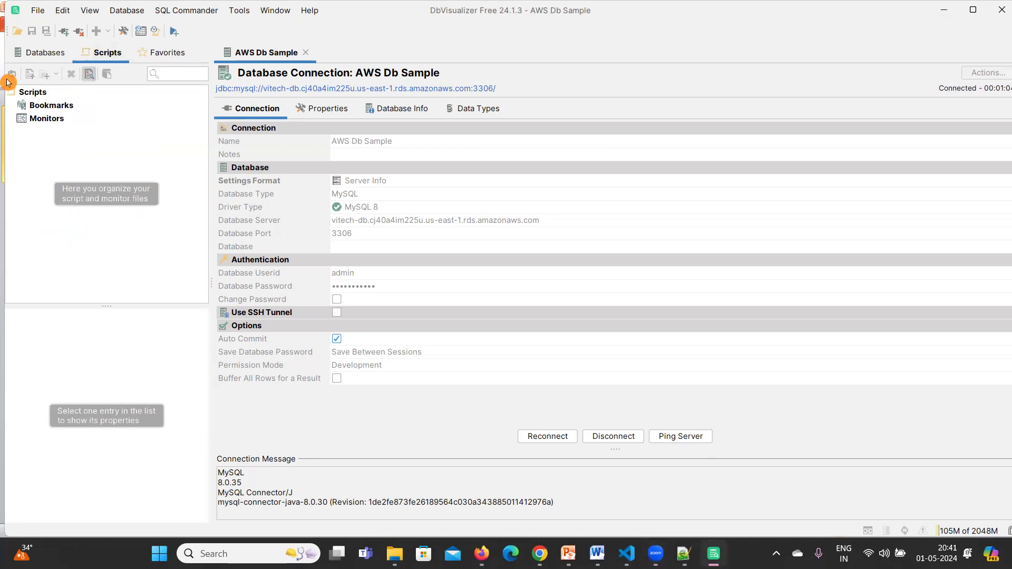
left_click(22, 93)
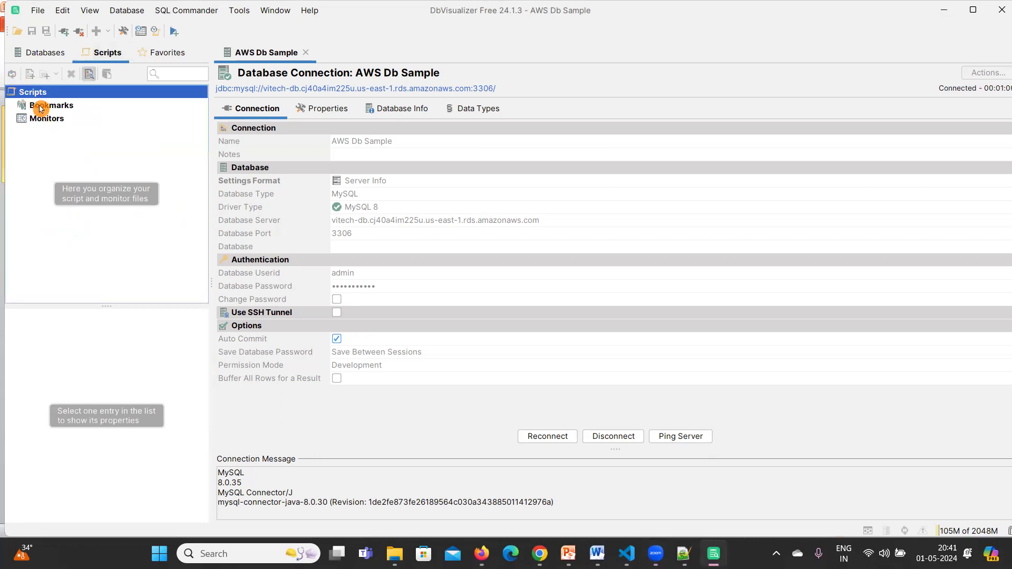
left_click(39, 105)
left_click(38, 123)
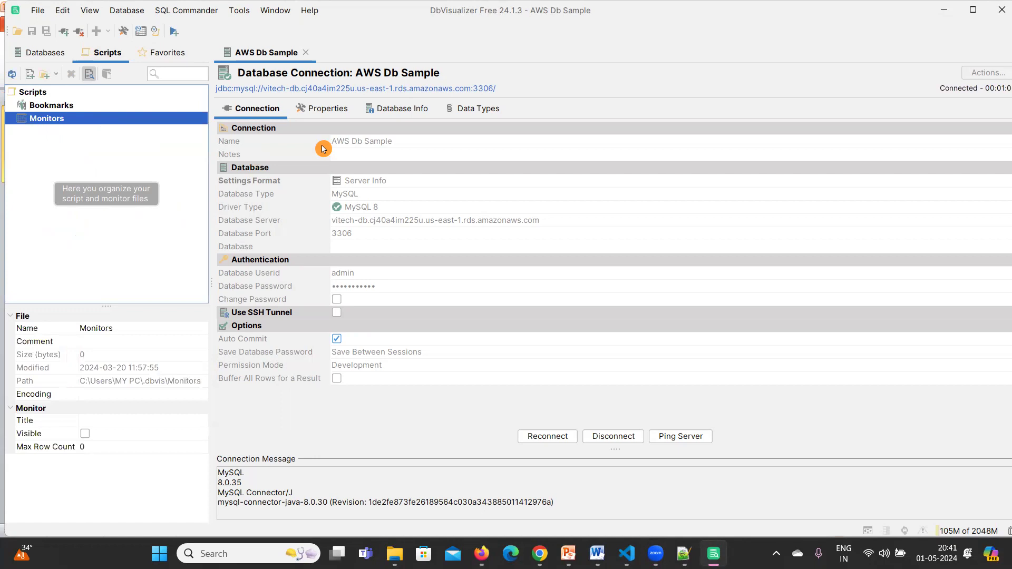
left_click(32, 79)
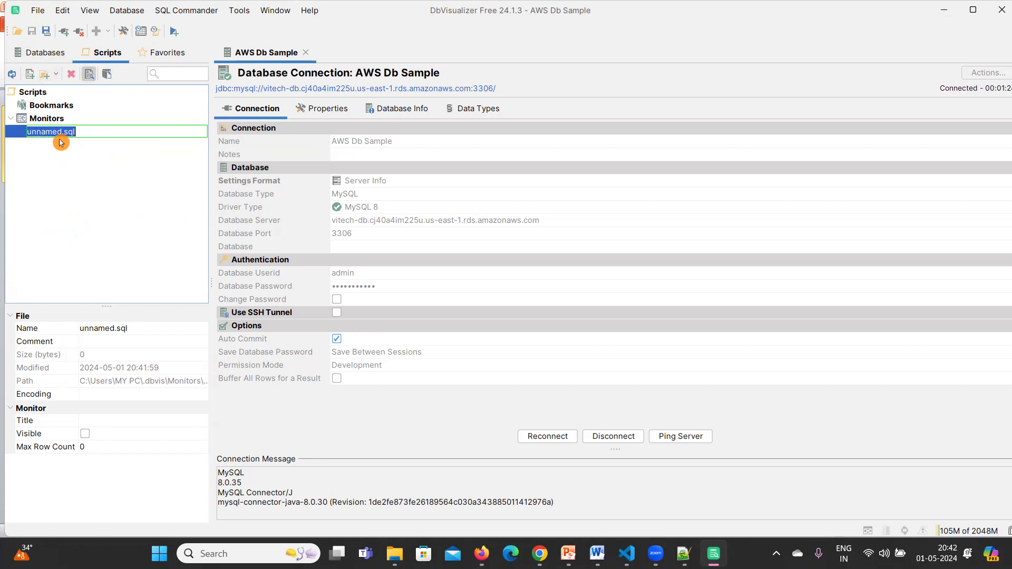
type("test.sql")
key("Return")
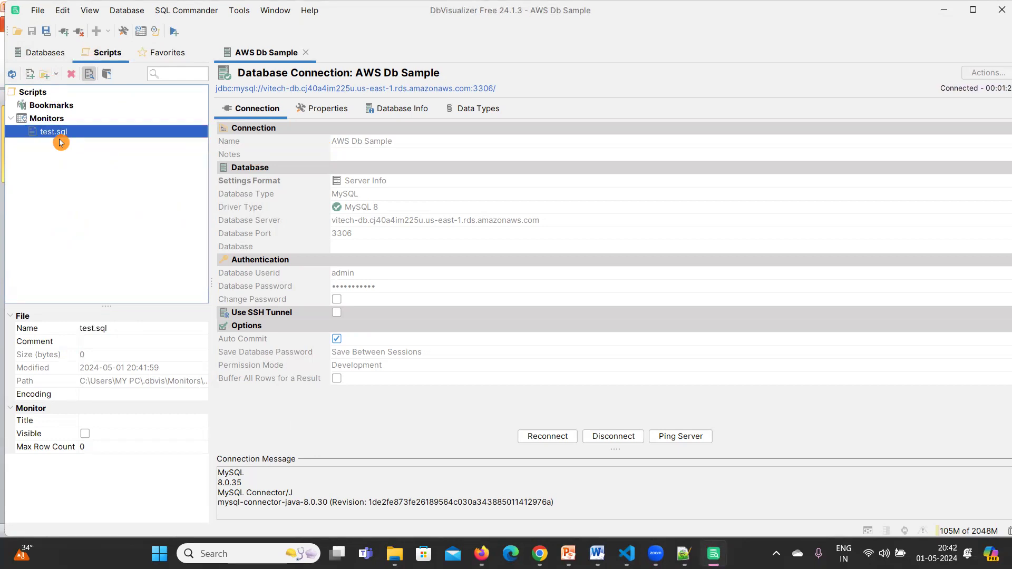
double_click(58, 132)
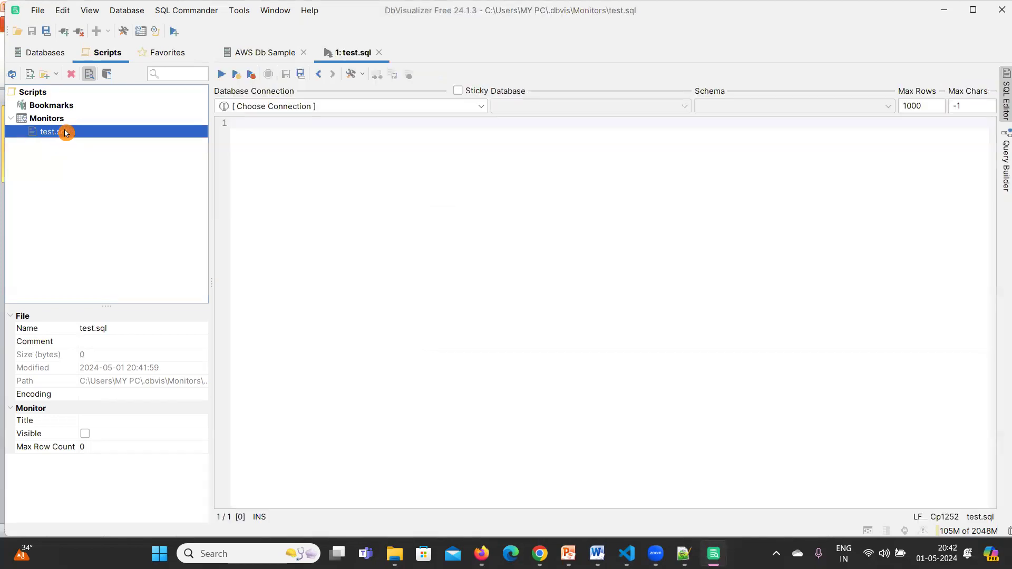
Point the script at the AWS Db Sample connection and its mysql database.
left_click(50, 131)
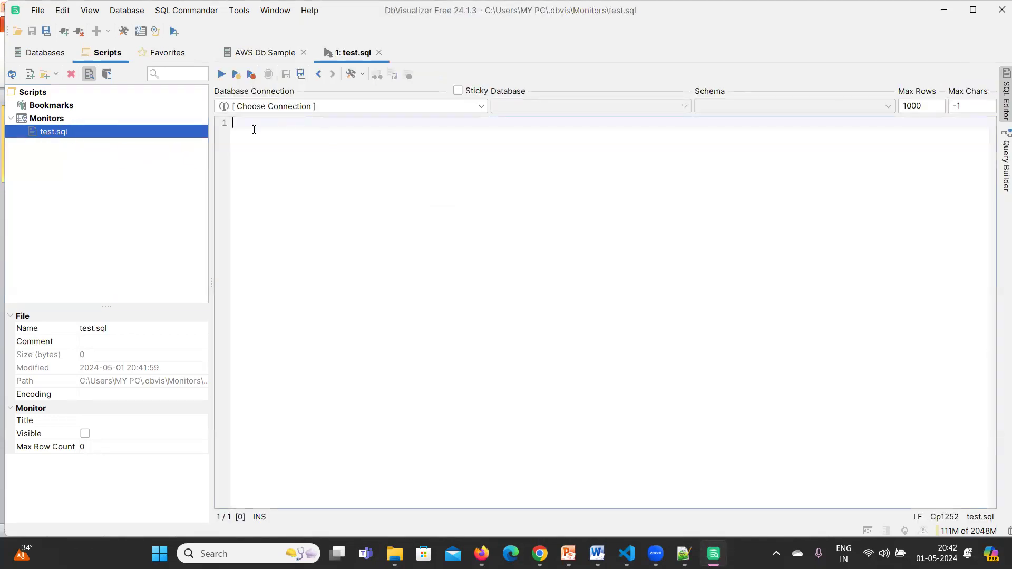
left_click(481, 108)
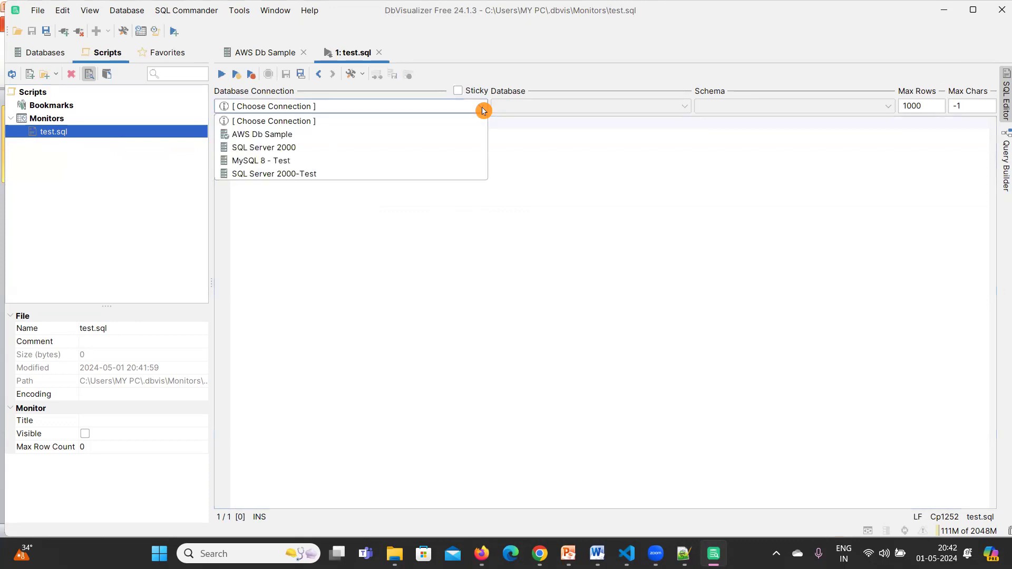
left_click(262, 136)
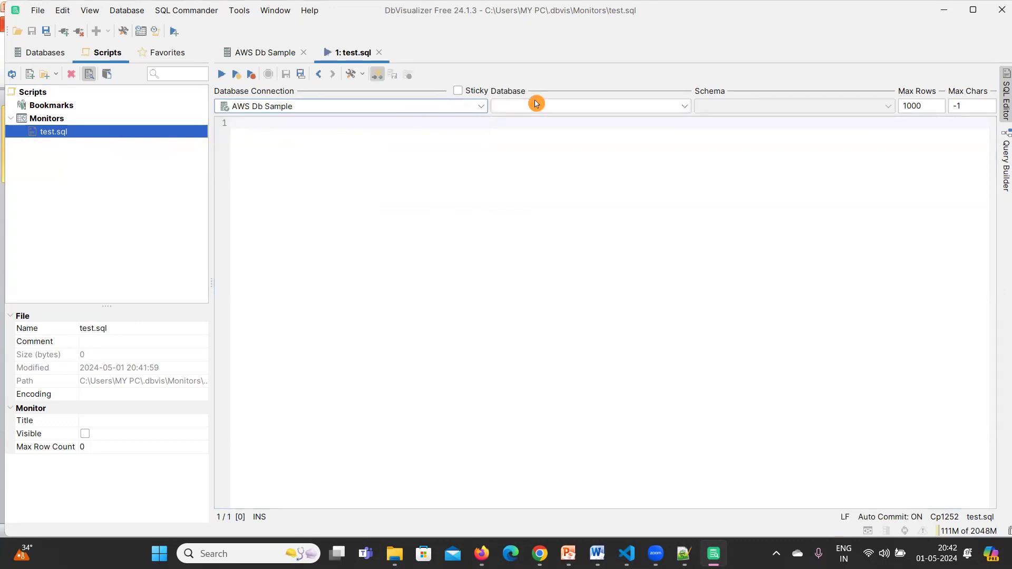
left_click(688, 111)
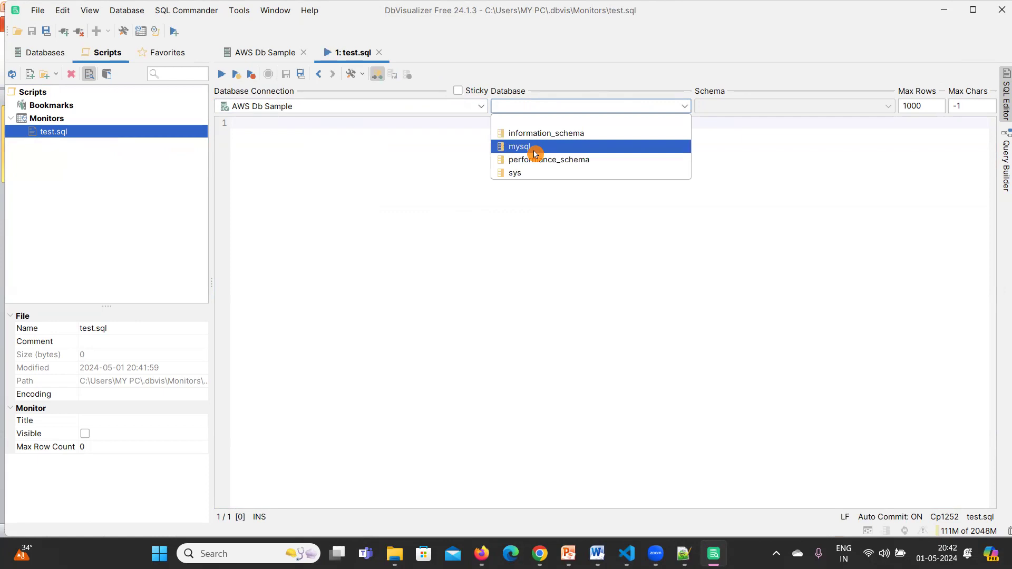
left_click(534, 152)
Run show databases; to list information_schema, mysql, performance_schema and sys.
left_click(318, 157)
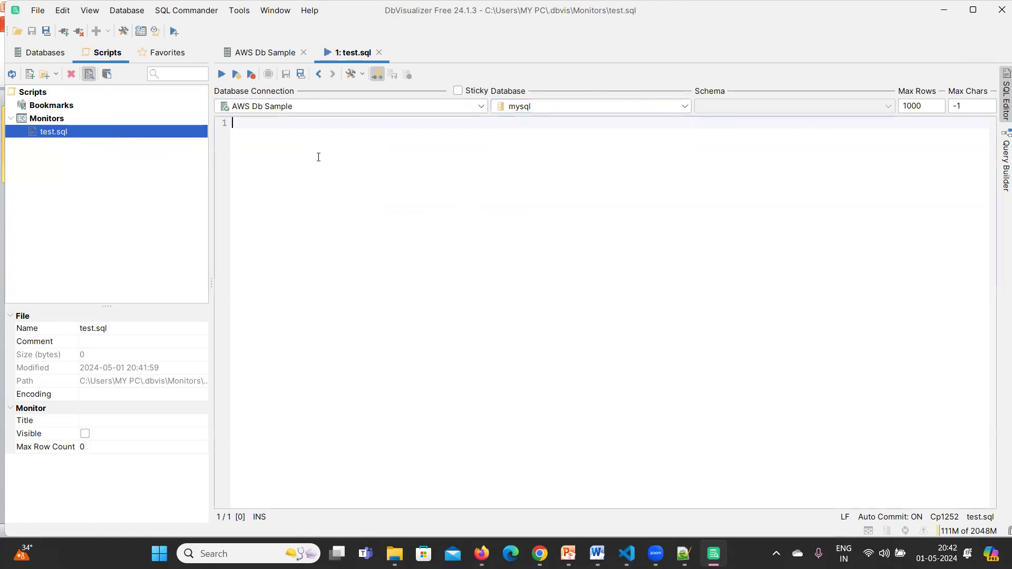
type("use")
key("BackSpace")
key("BackSpace")
key("BackSpace")
type("show ")
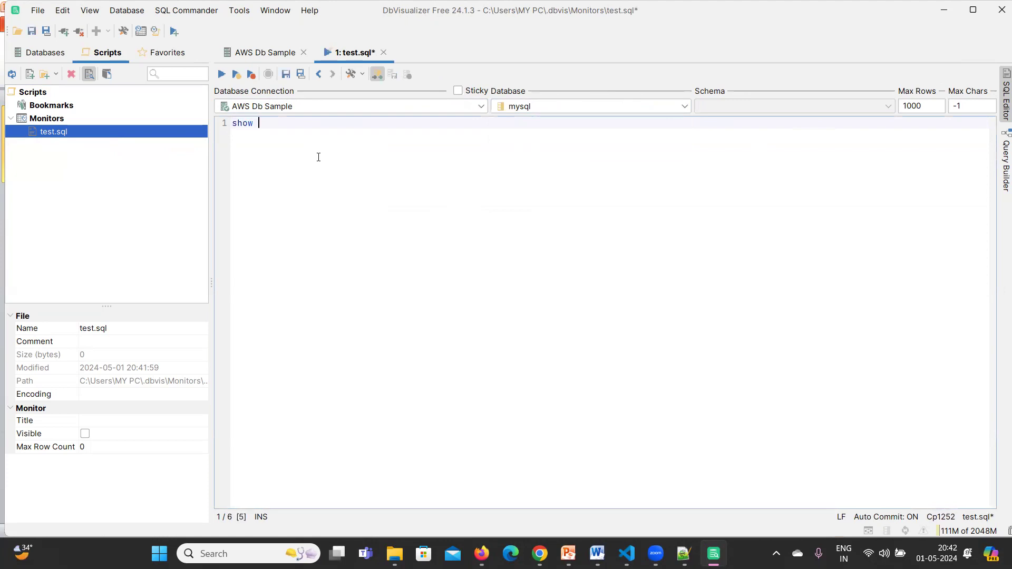
type("databases;")
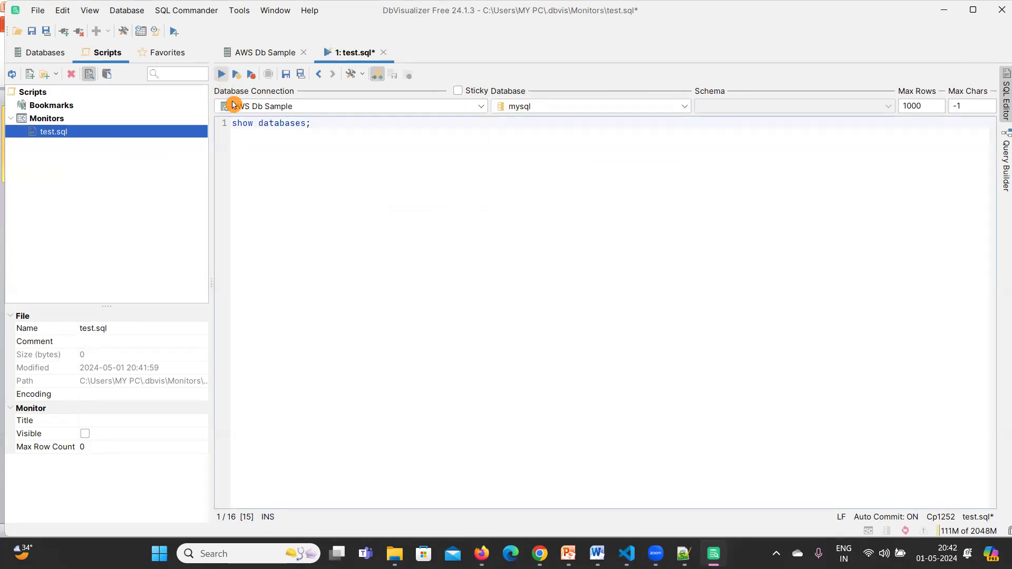
key("ctrl+Return")
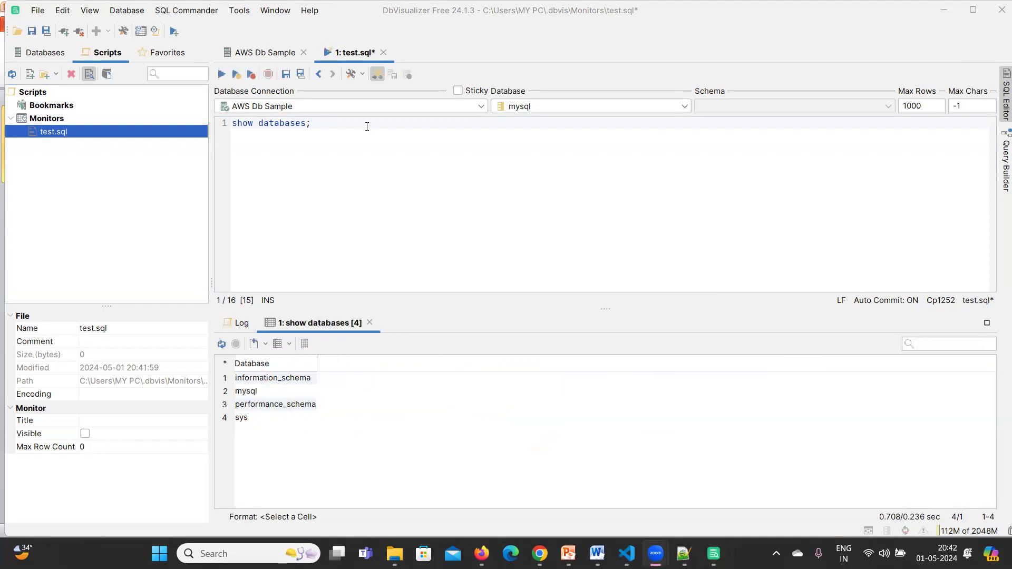
left_click(327, 127)
Write CREATE DATABASE VITECH; and execute that statement alone.
key("Return")
key("Return")
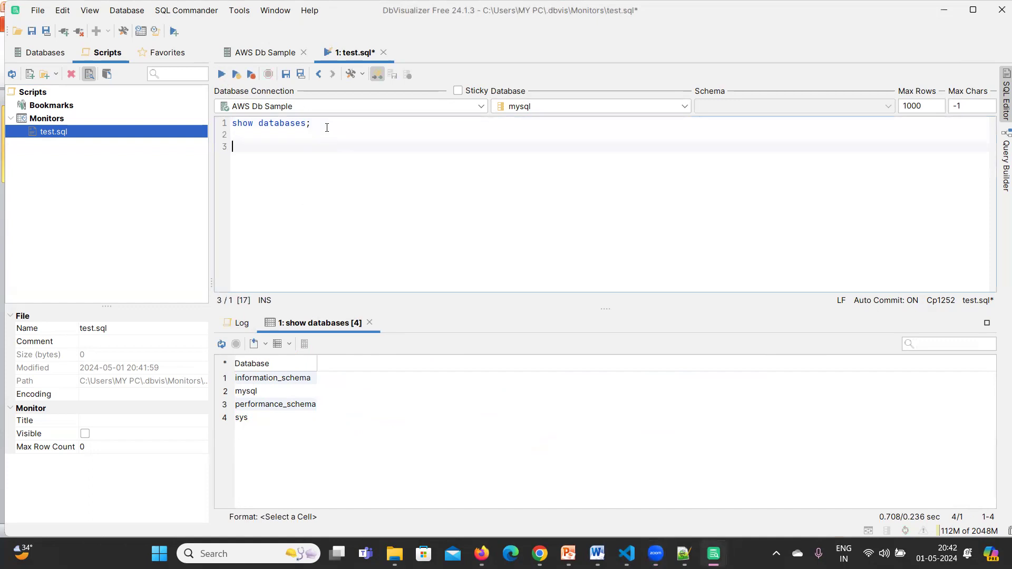
type("CRET")
key("BackSpace")
type("ATE DATABASE")
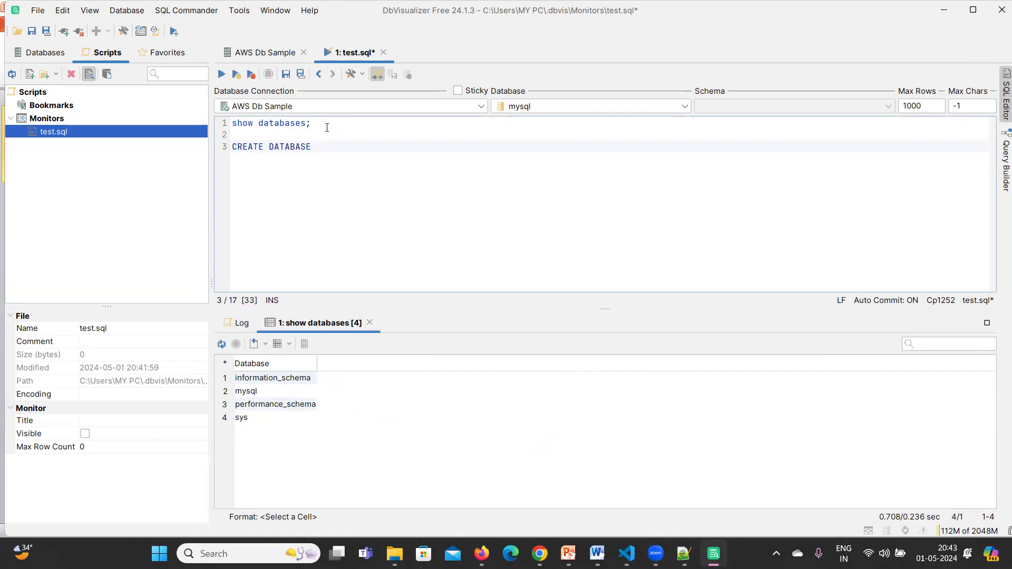
type(" VITECH ;")
left_click_drag(377, 148, 200, 153)
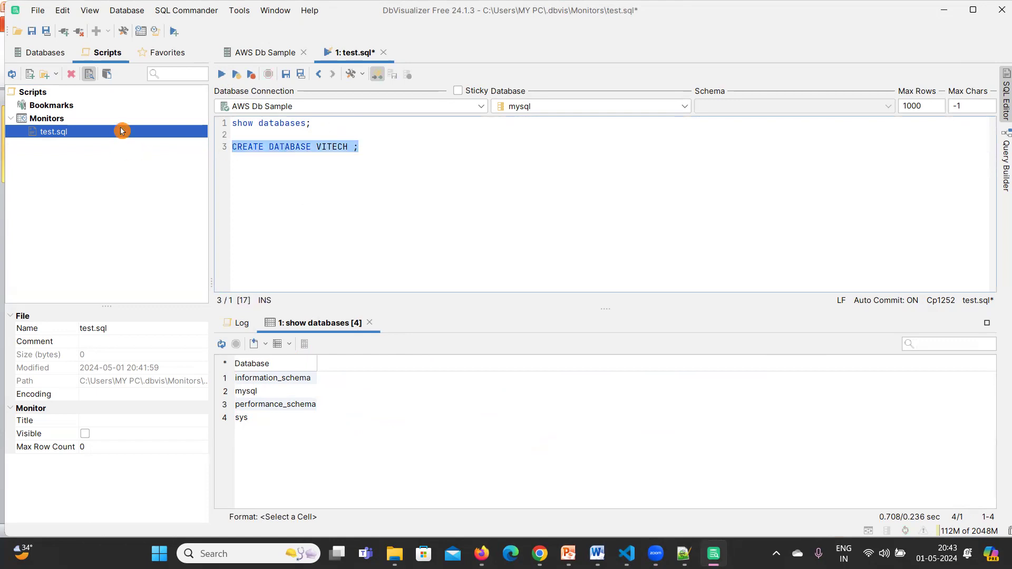
left_click(221, 75)
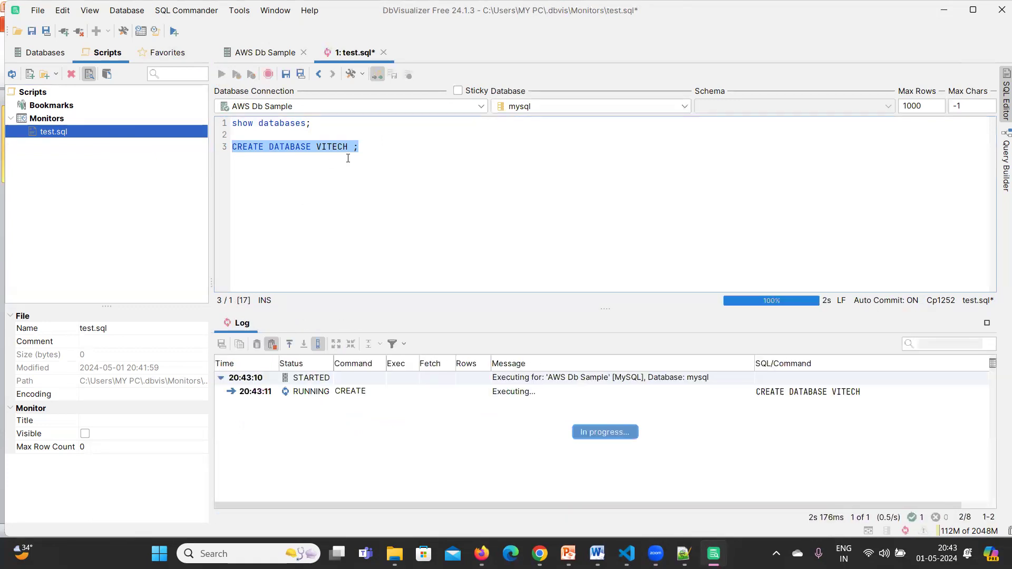
Add USE VITECH; on a new line and run it.
left_click(386, 150)
key("Return")
key("Return")
type("USE")
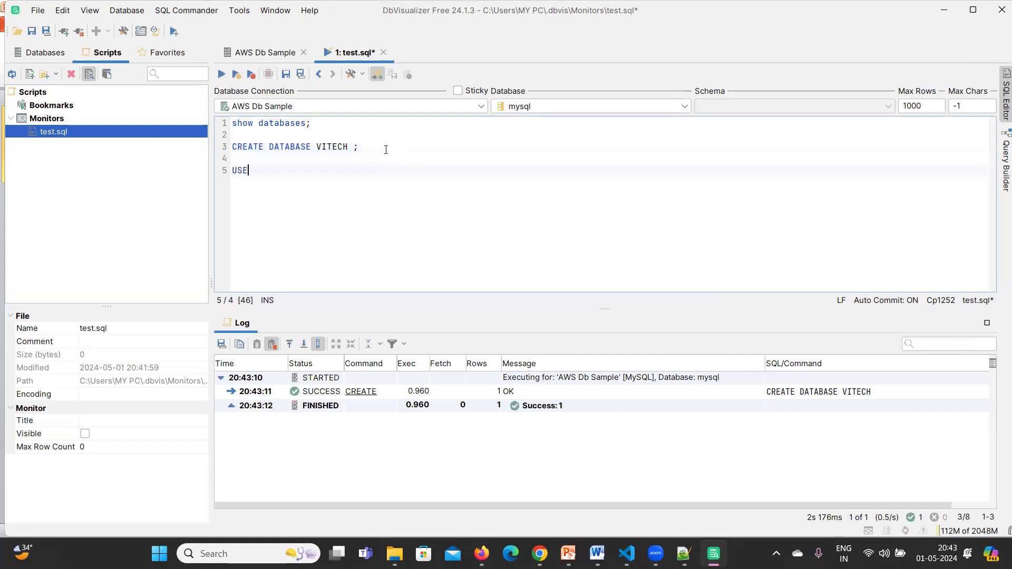
type(" VITECH;")
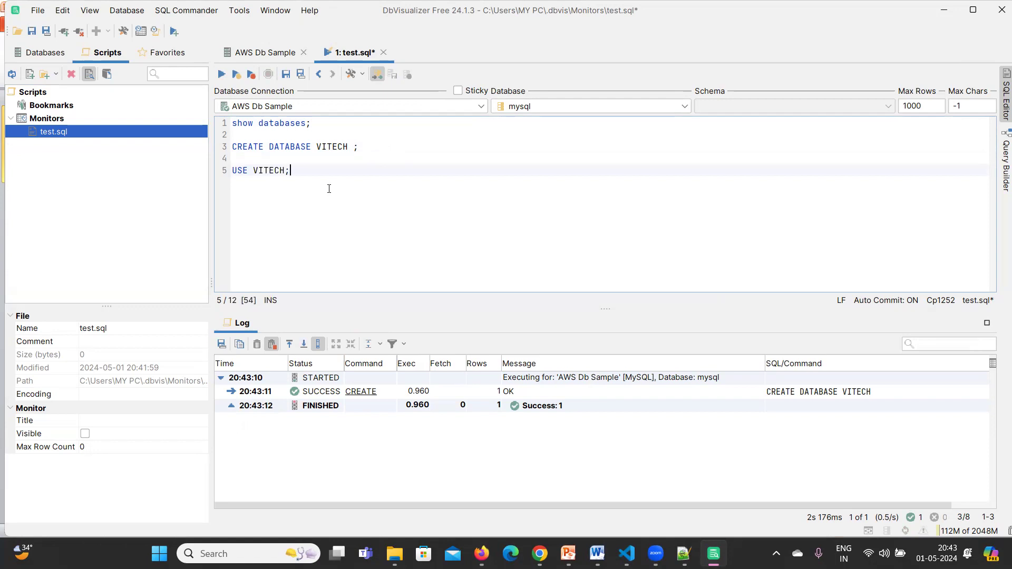
key("shift+Home")
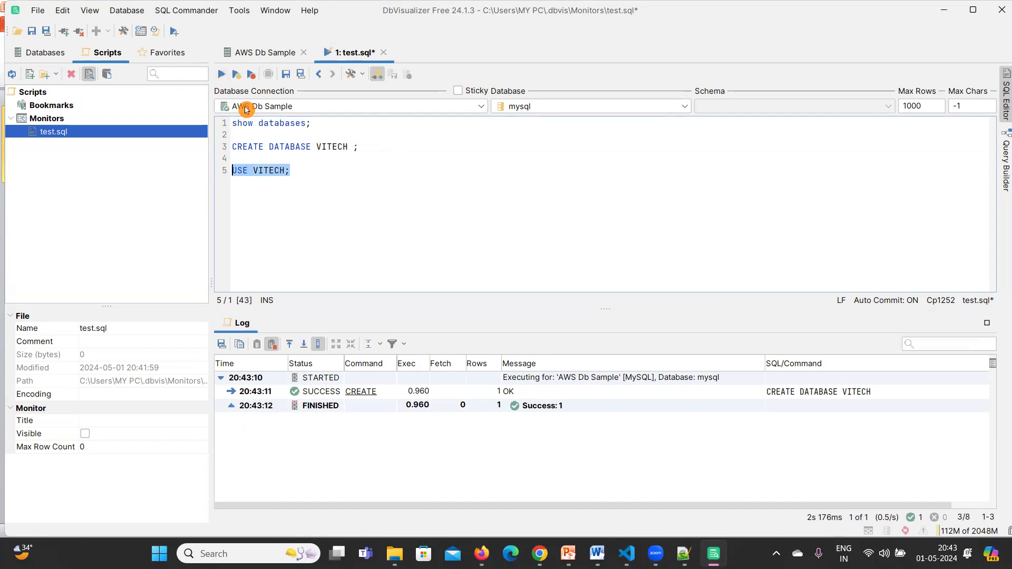
key("ctrl+Return")
Rerun show databases; and confirm VITECH appears as a fifth database.
key("Up")
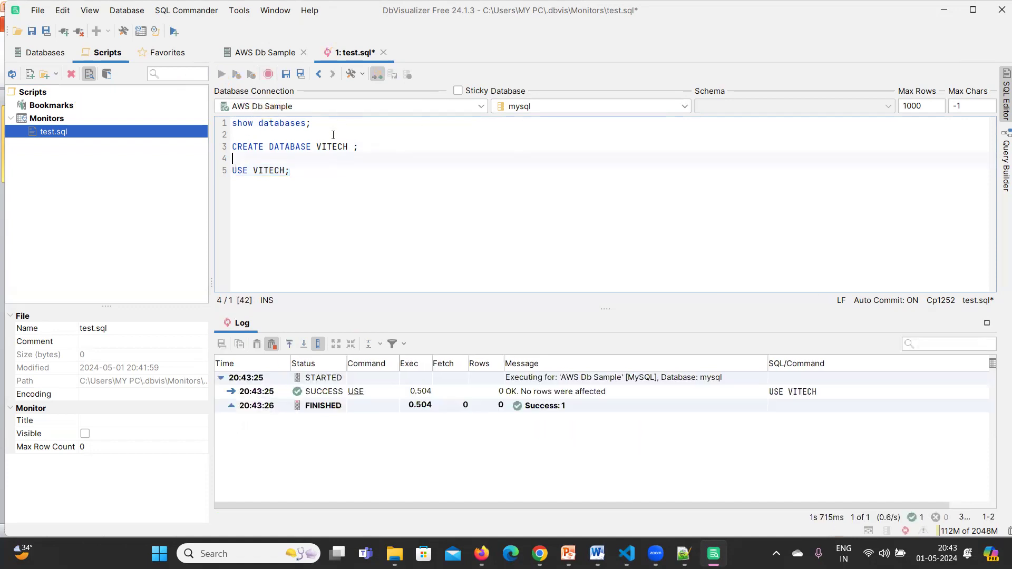
left_click_drag(309, 123, 232, 123)
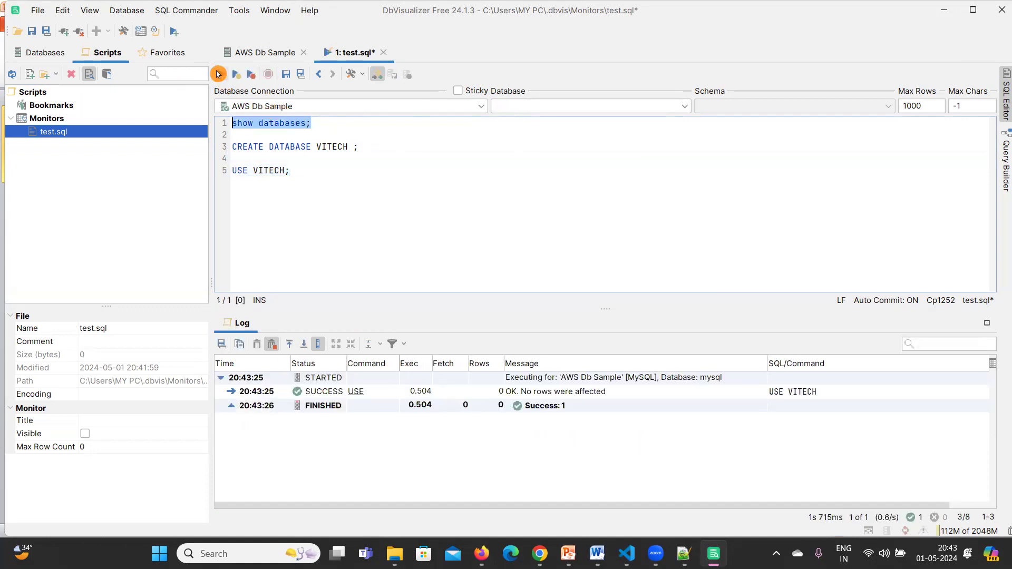
left_click(219, 74)
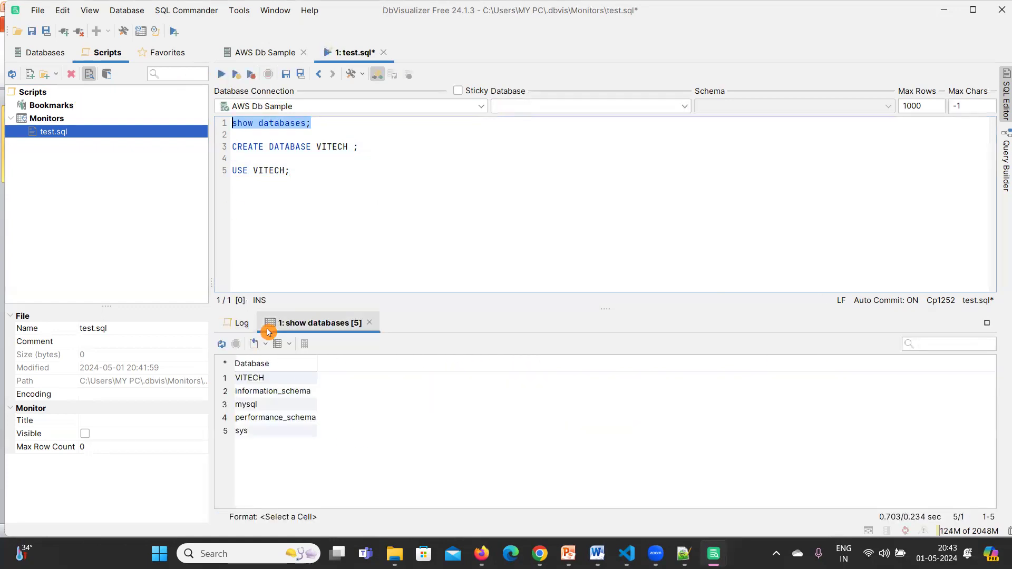
left_click(258, 378)
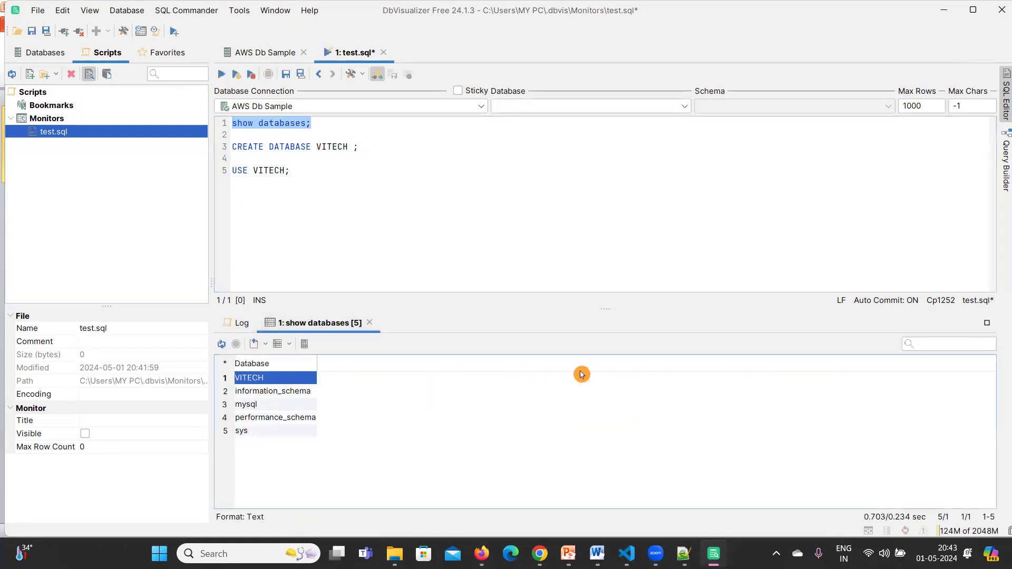
left_click(321, 180)
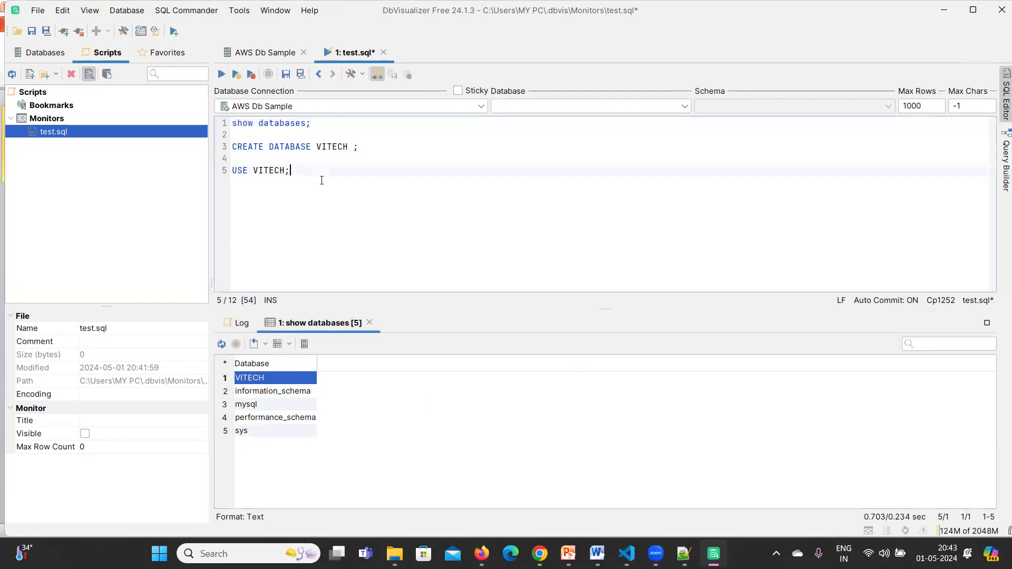
key("Return")
key("Return")
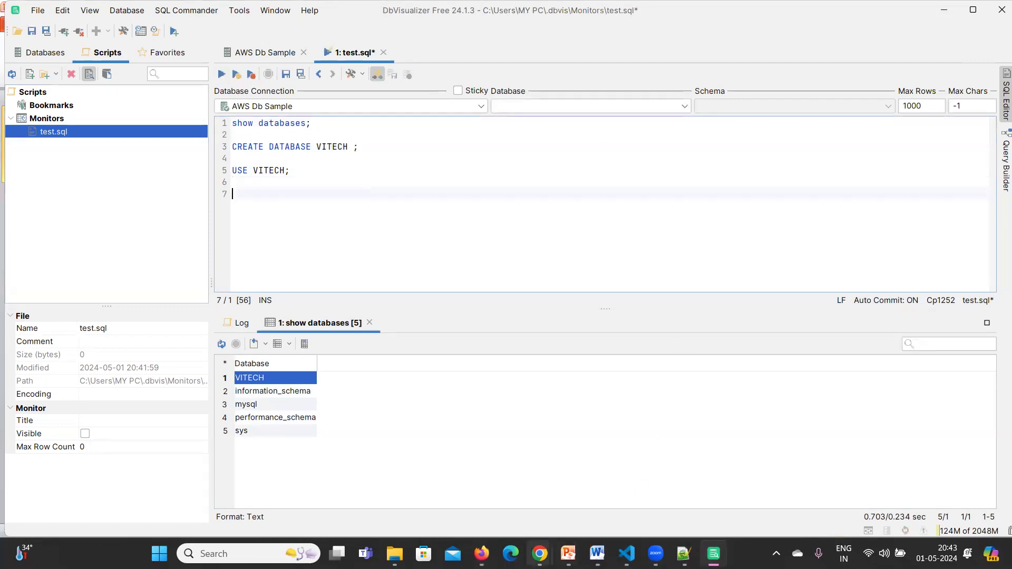
left_click(482, 553)
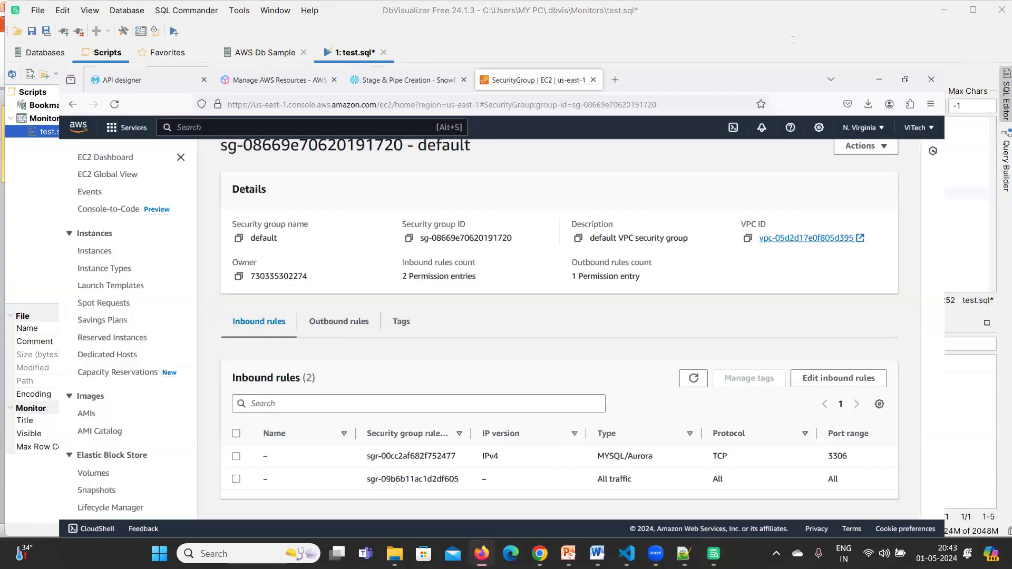
Select and copy the employees CREATE TABLE statement in the Stage & Pipe Creation worksheet.
left_click(402, 8)
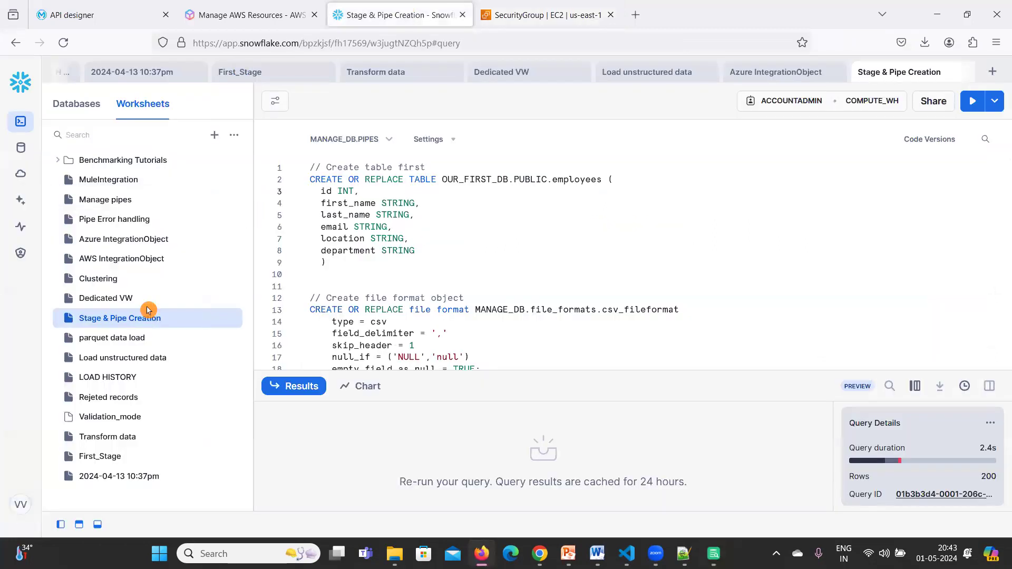
left_click_drag(327, 262, 291, 179)
key("ctrl+c")
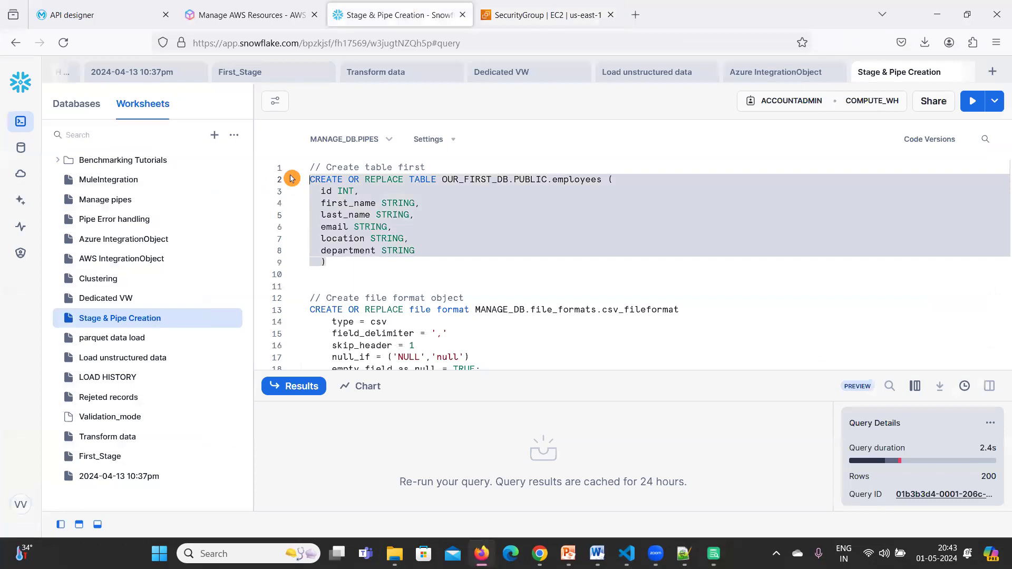
left_click(966, 14)
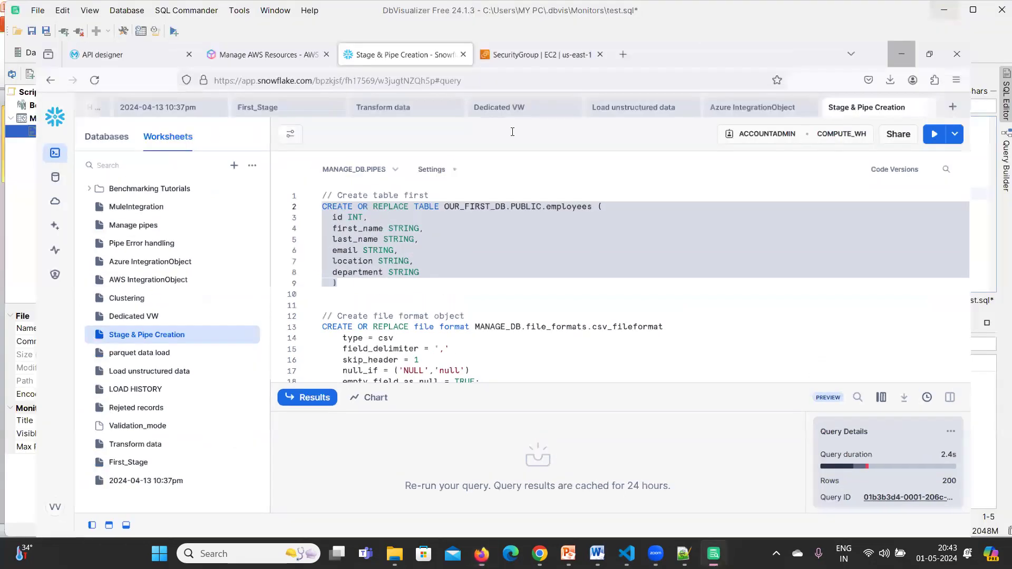
key("alt+Tab")
Paste the employees definition, strip OUR_FIRST_DB.PUBLIC., and run it, which fails with error 1064.
key("ctrl+v")
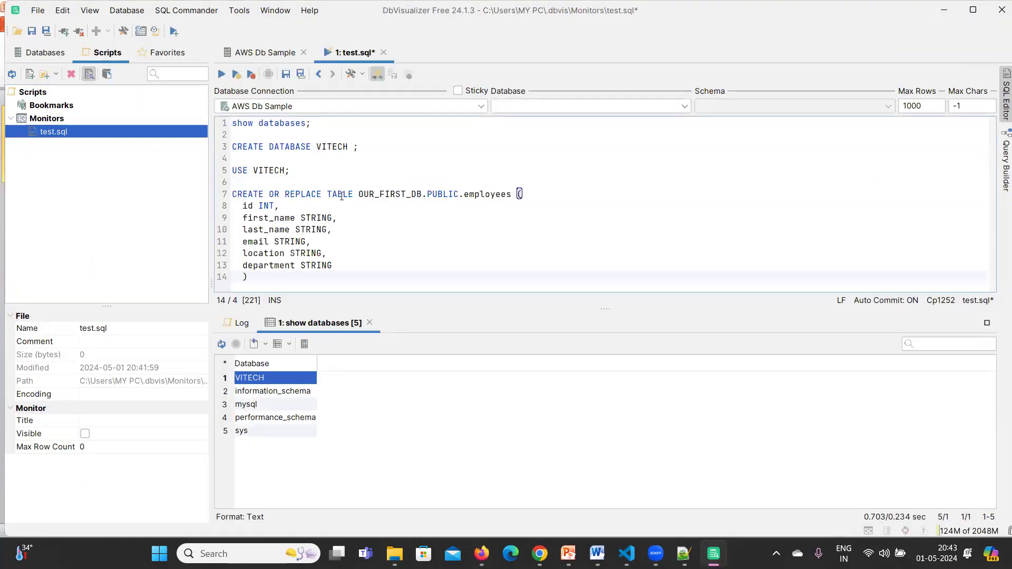
left_click_drag(387, 194, 464, 194)
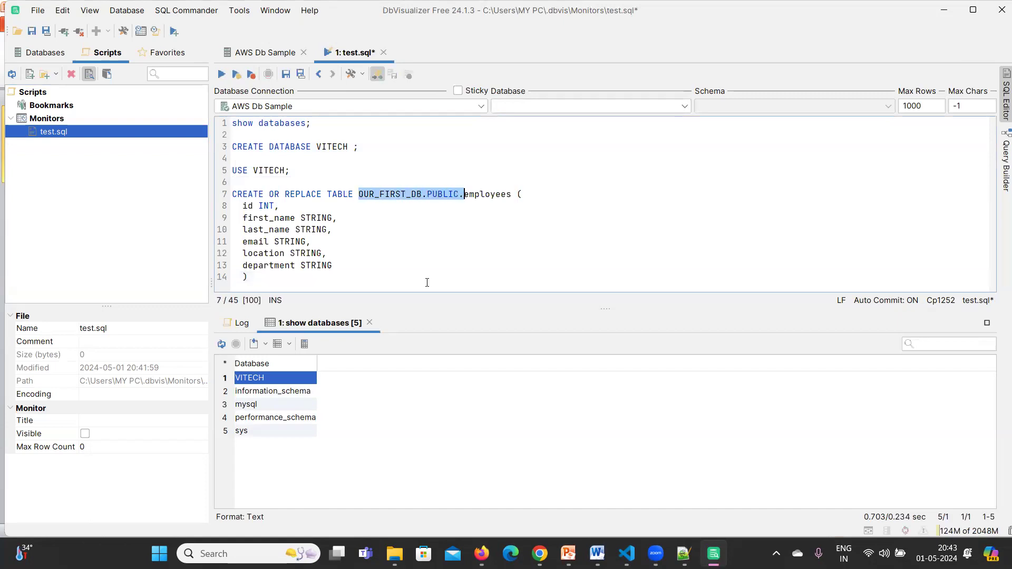
key("BackSpace")
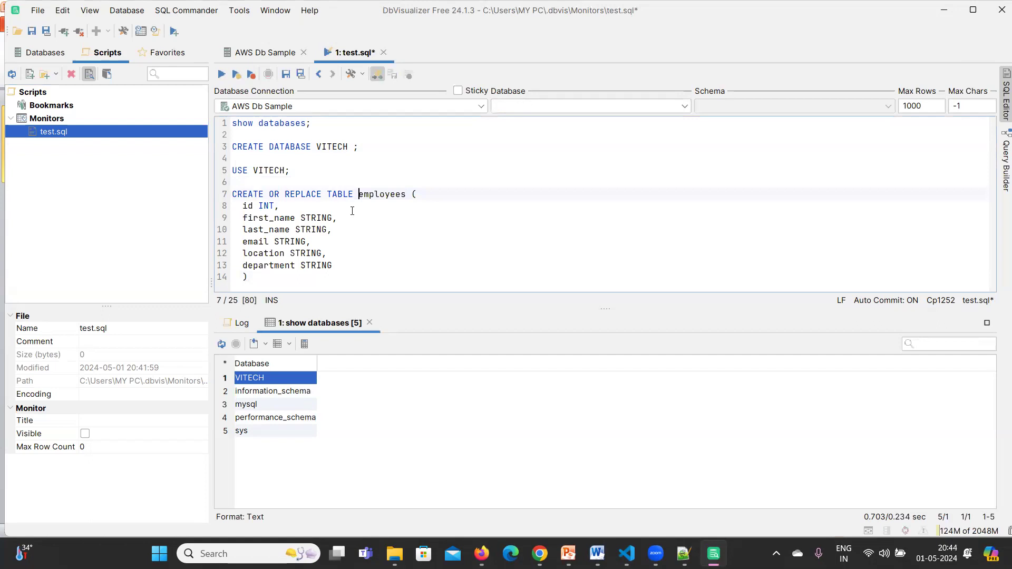
left_click_drag(270, 277, 232, 182)
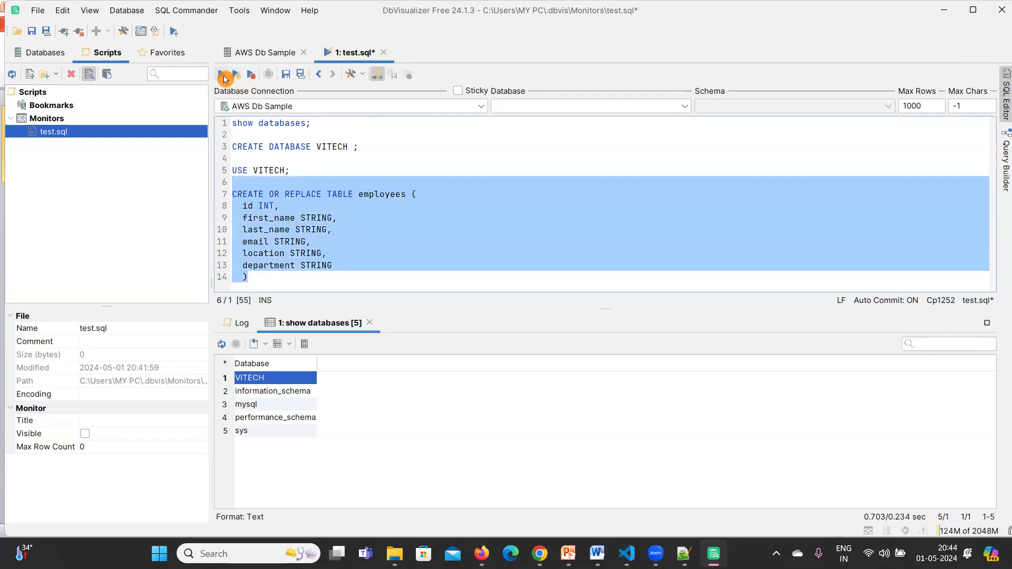
left_click(232, 77)
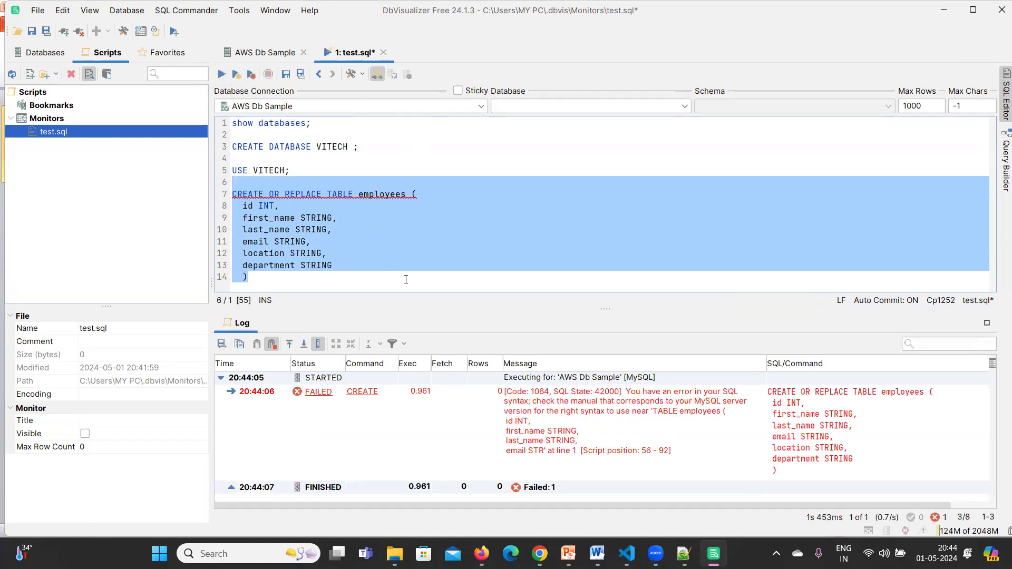
left_click(394, 222)
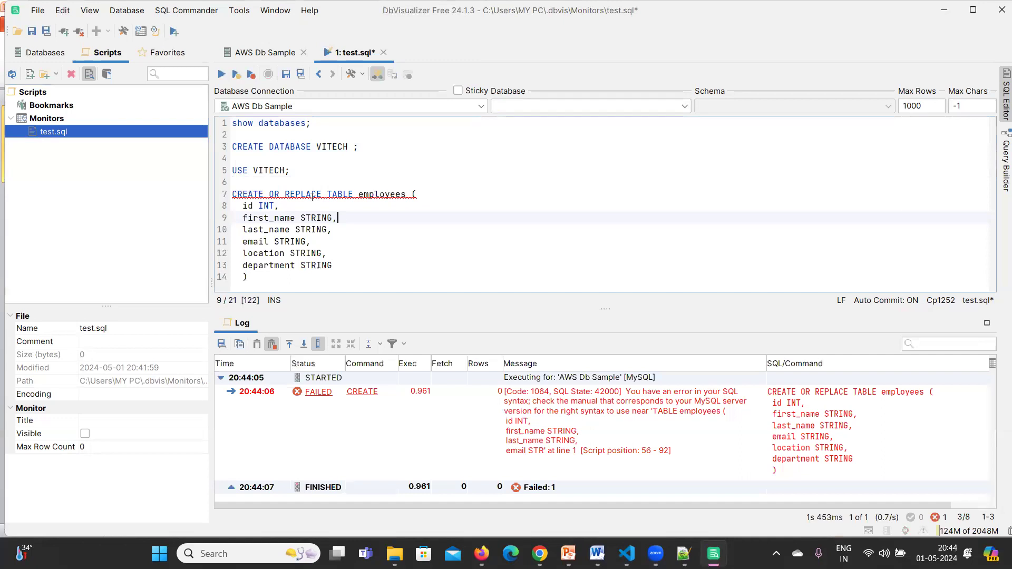
Change first_name's STRING type to VARCHAR(20).
left_click_drag(327, 194, 318, 192)
left_click_drag(316, 191, 316, 190)
double_click(316, 217)
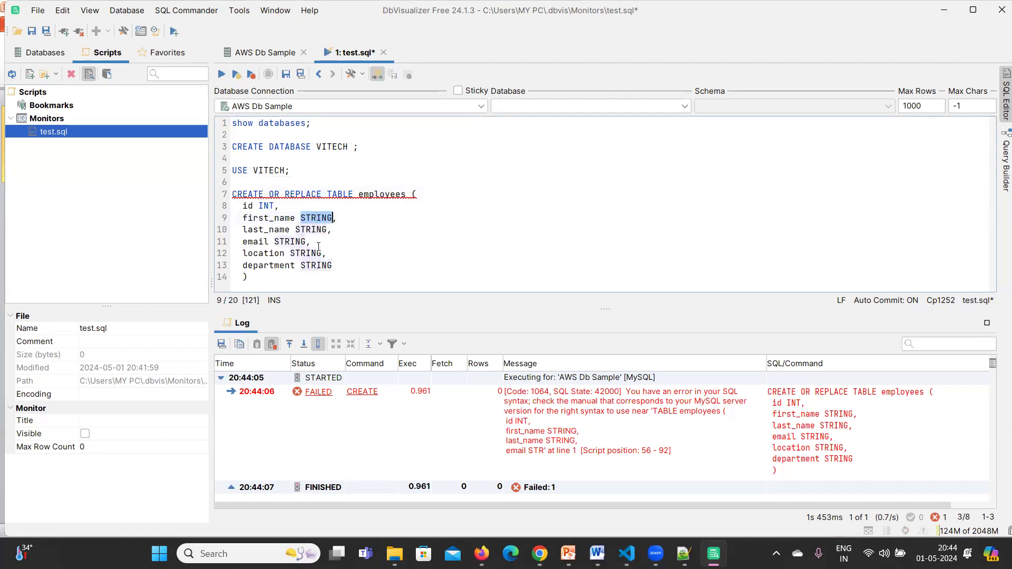
type("vARCHAR")
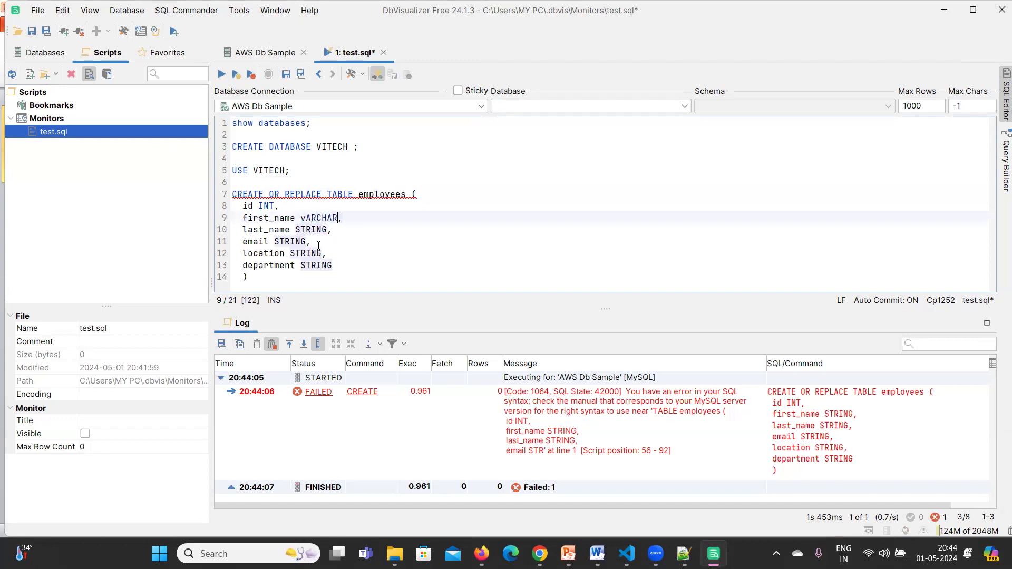
type("(20)")
left_click(307, 229)
left_click(307, 218)
key("BackSpace")
type("V")
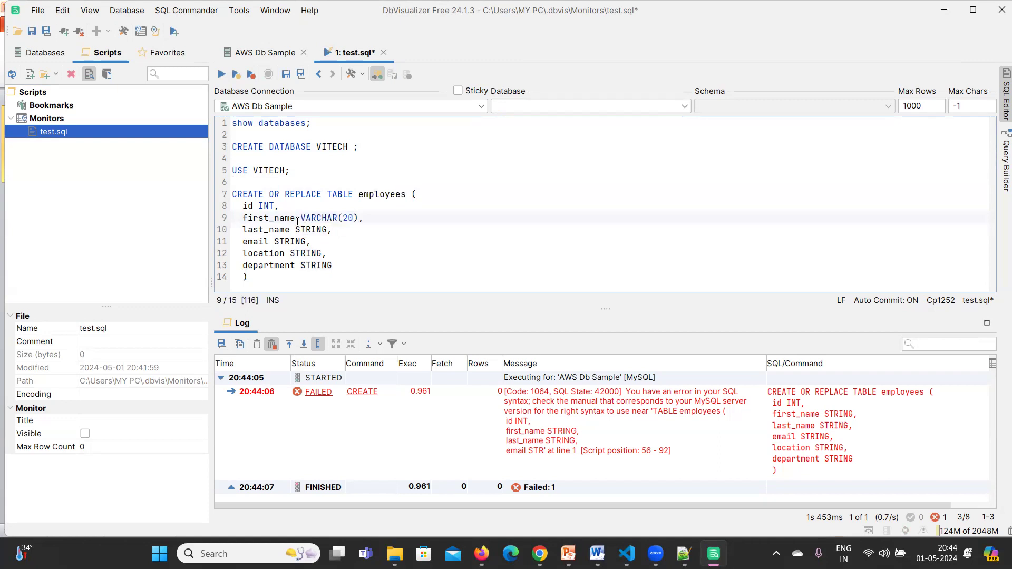
Replace the remaining STRING types with VARCHAR(20) and drop the comma after department.
left_click_drag(303, 217, 275, 241)
type("VARCHAR(20),")
type("VARCHAR(20),")
left_click_drag(340, 255, 300, 265)
type("VARCHAR(20),")
type("VARCHAR(20),")
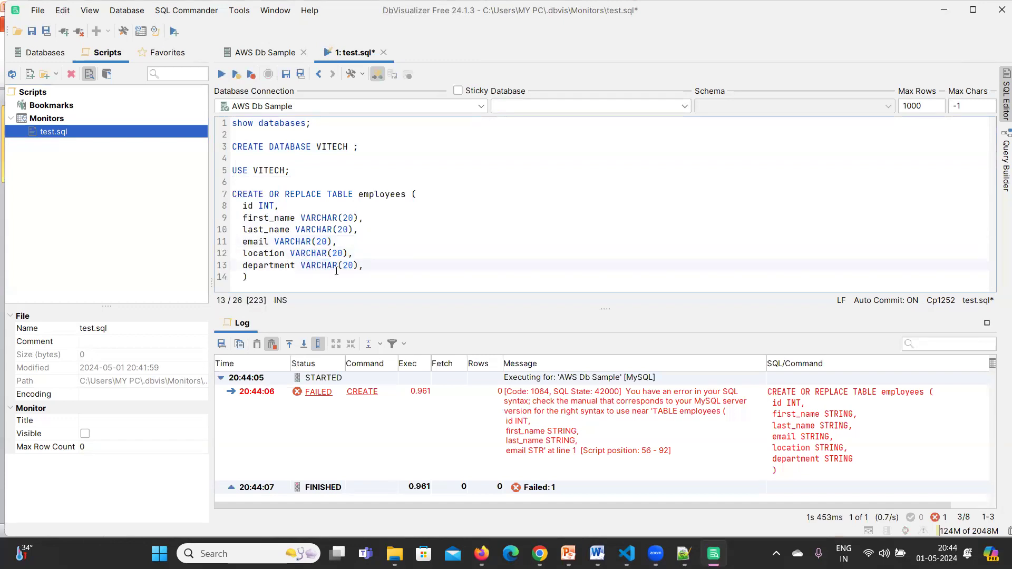
key("BackSpace")
Run the revised employees CREATE TABLE statement, which still errors.
left_click_drag(276, 277, 232, 194)
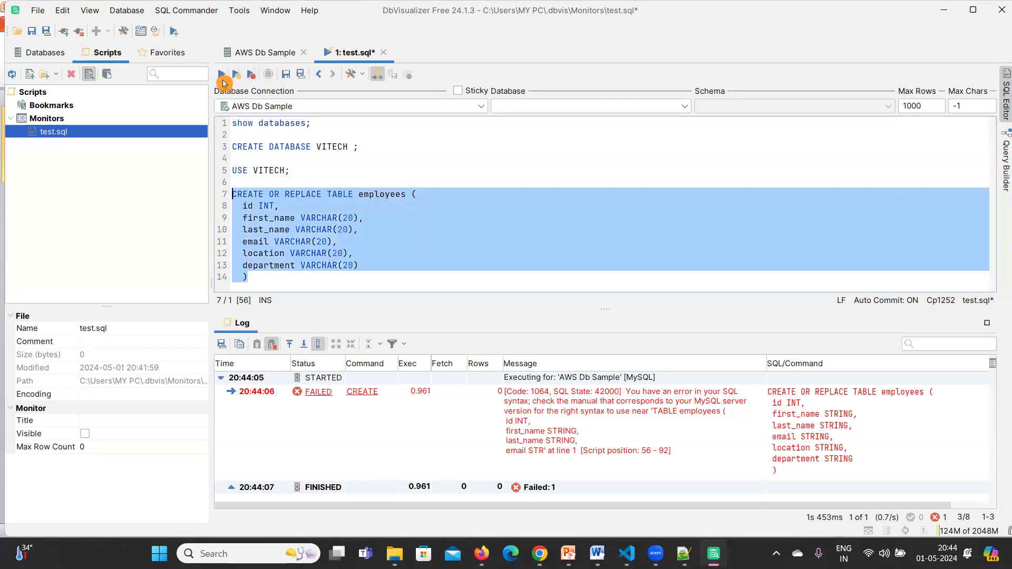
left_click(236, 75)
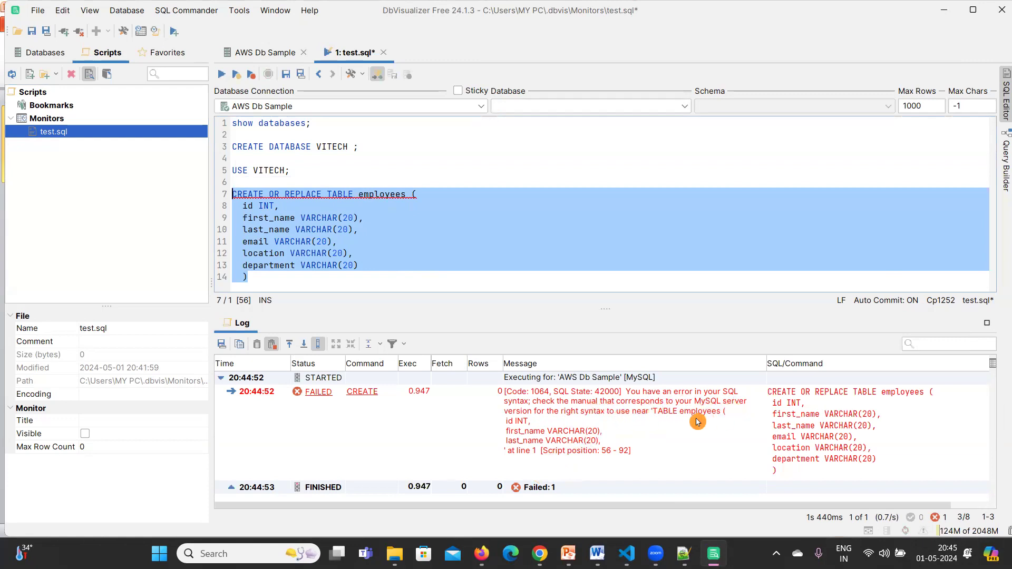
left_click(329, 206)
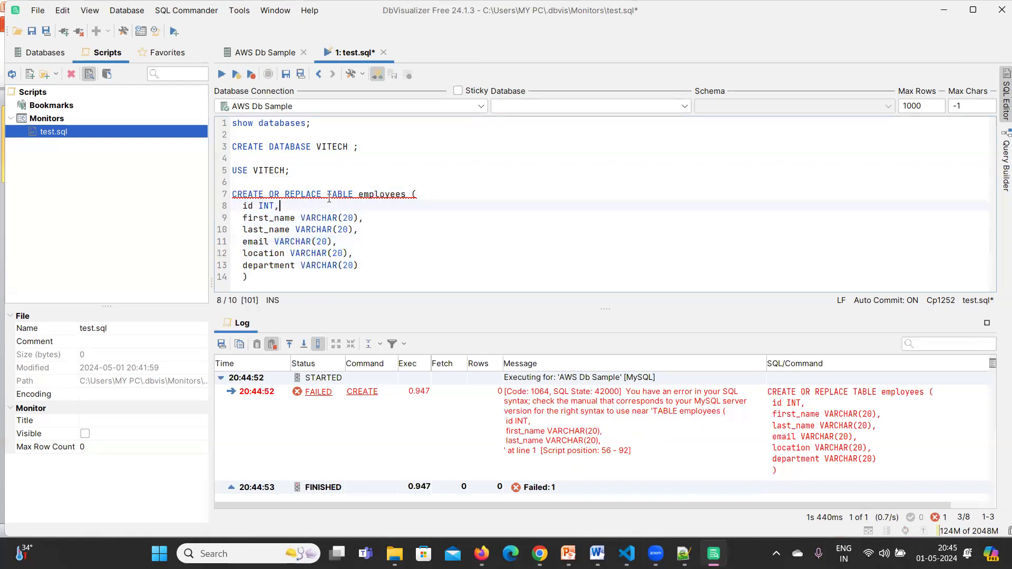
Delete OR REPLACE from line 7 and rerun the statement successfully.
left_click_drag(322, 194, 269, 193)
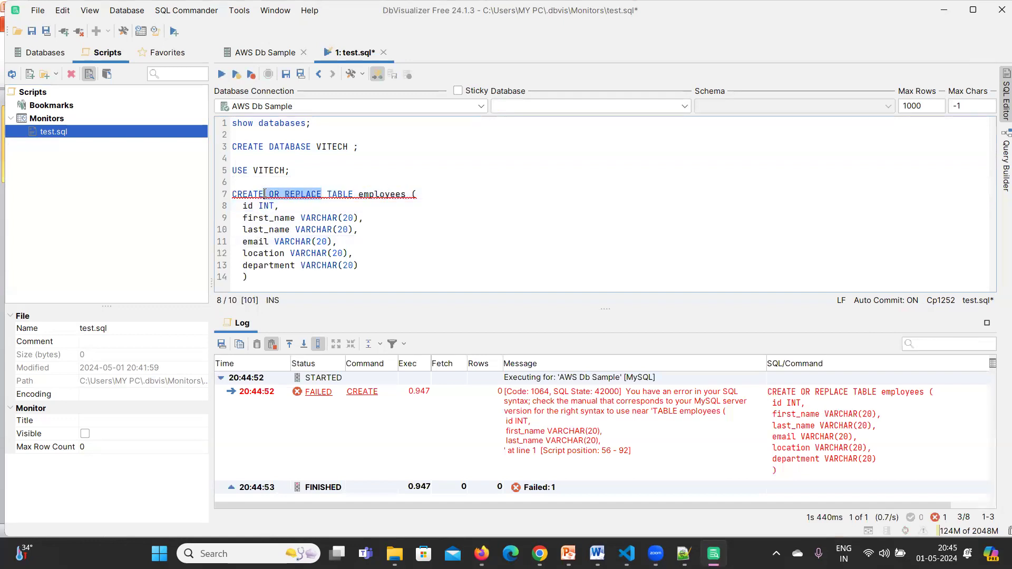
key("Delete")
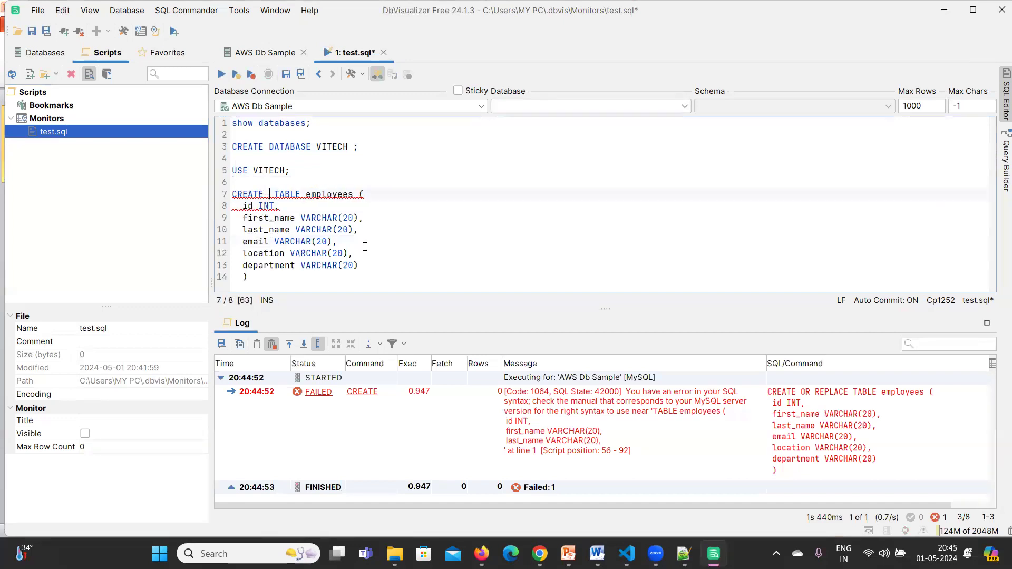
left_click(350, 215)
left_click_drag(277, 280, 227, 183)
left_click(224, 78)
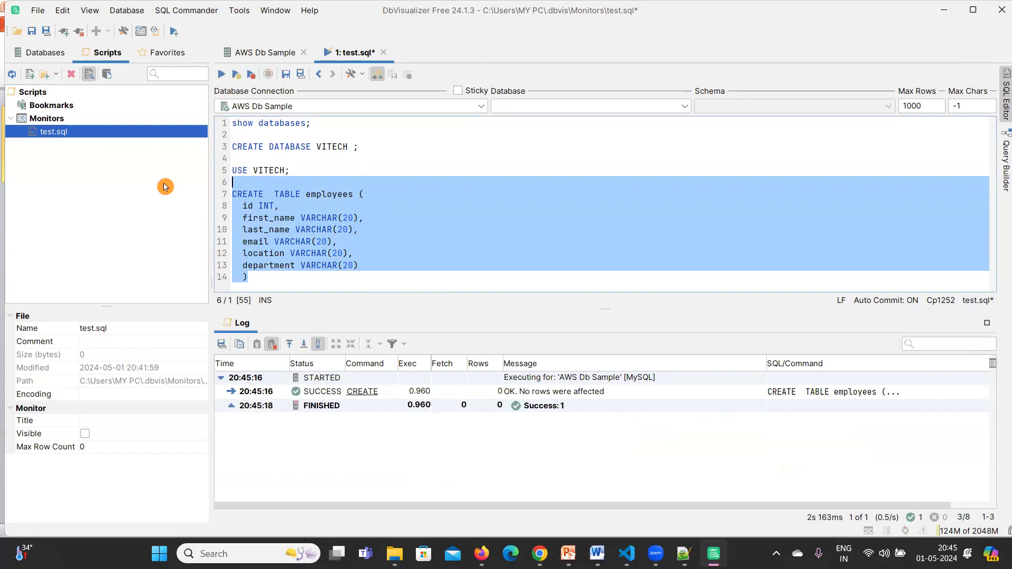
left_click(321, 272)
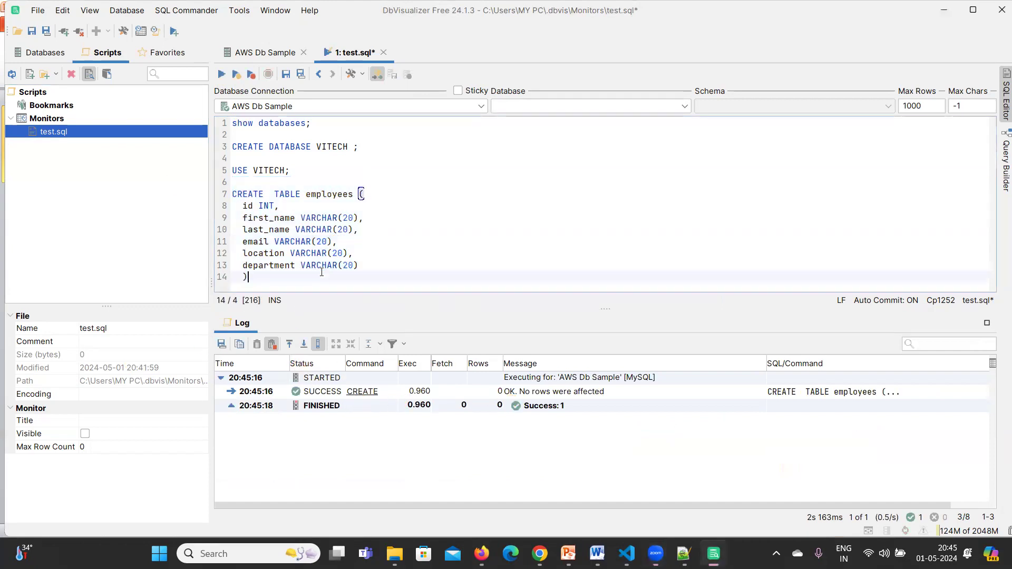
Add SHOW TABLES; below the employees definition and run it.
key("Return")
key("Return")
type("SELETC")
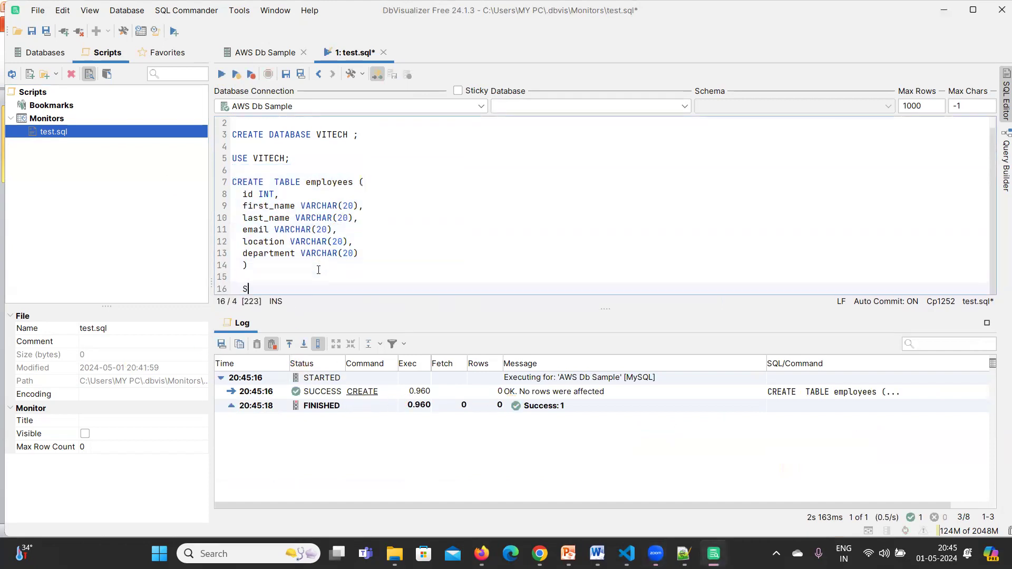
key("BackSpace")
key("BackSpace")
key("BackSpace")
key("BackSpace")
key("BackSpace")
key("BackSpace")
key("BackSpace")
type("SHOW TABLES;")
left_click_drag(309, 289, 238, 289)
left_click(225, 74)
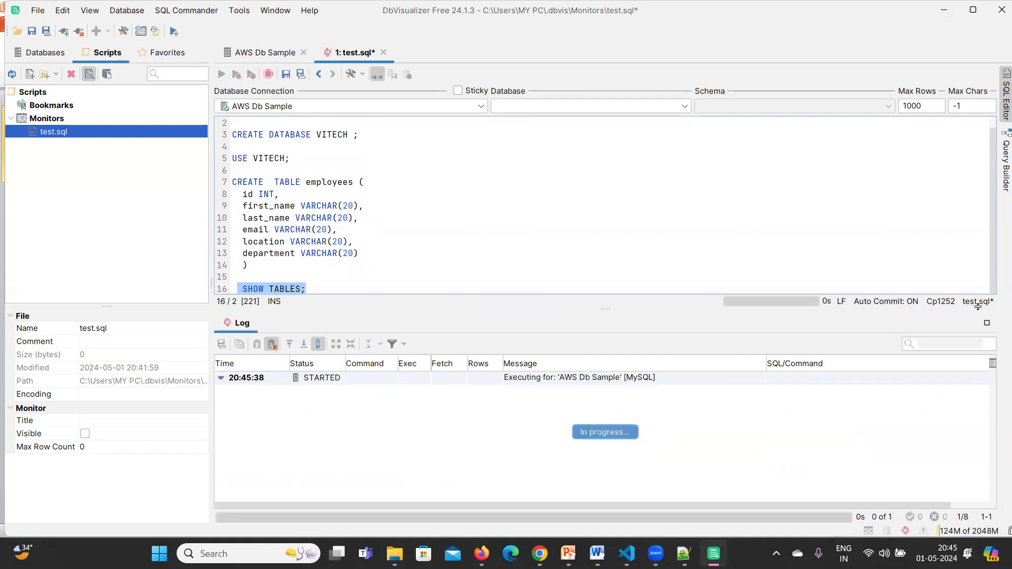
key("alt+Tab")
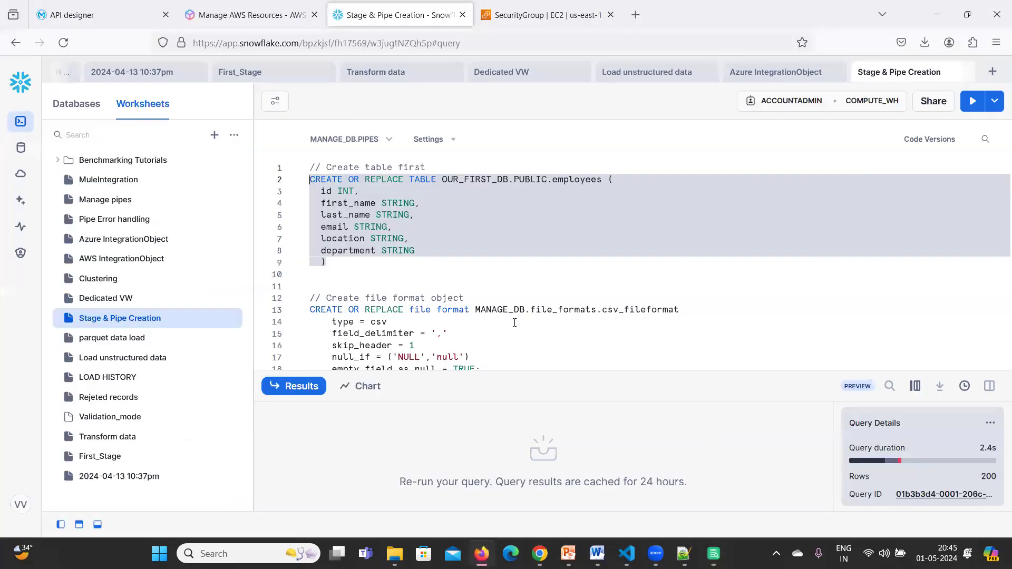
Open the vitech-db instance from the RDS databases list in the AWS console.
key("ctrl+Tab")
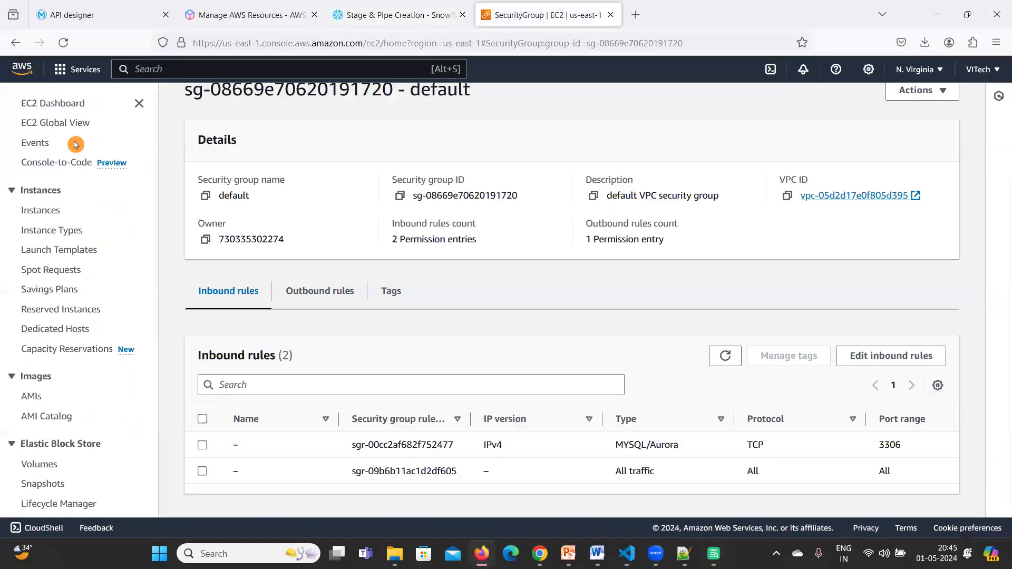
left_click(184, 66)
type("RDS")
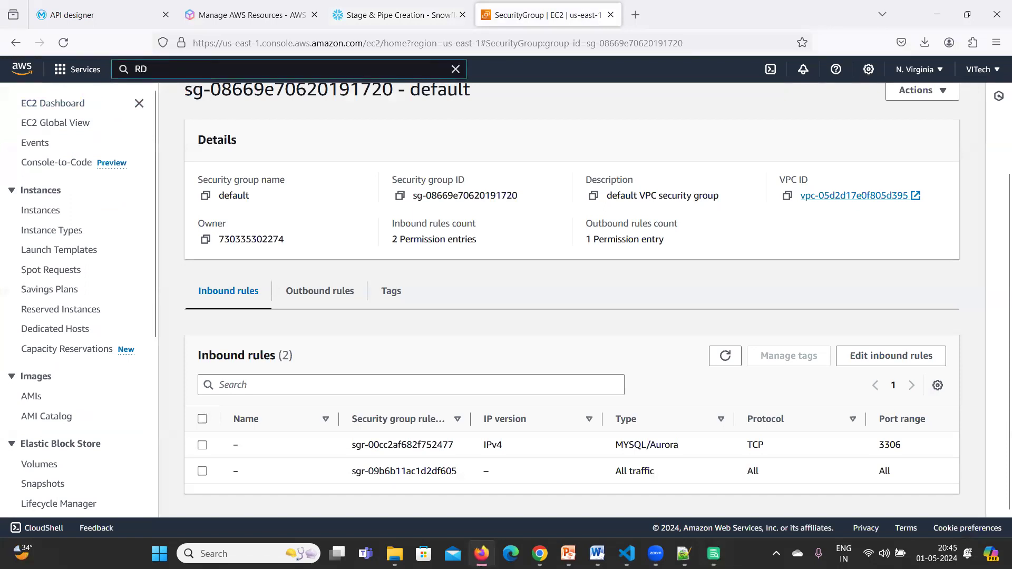
mouse_move(328, 176)
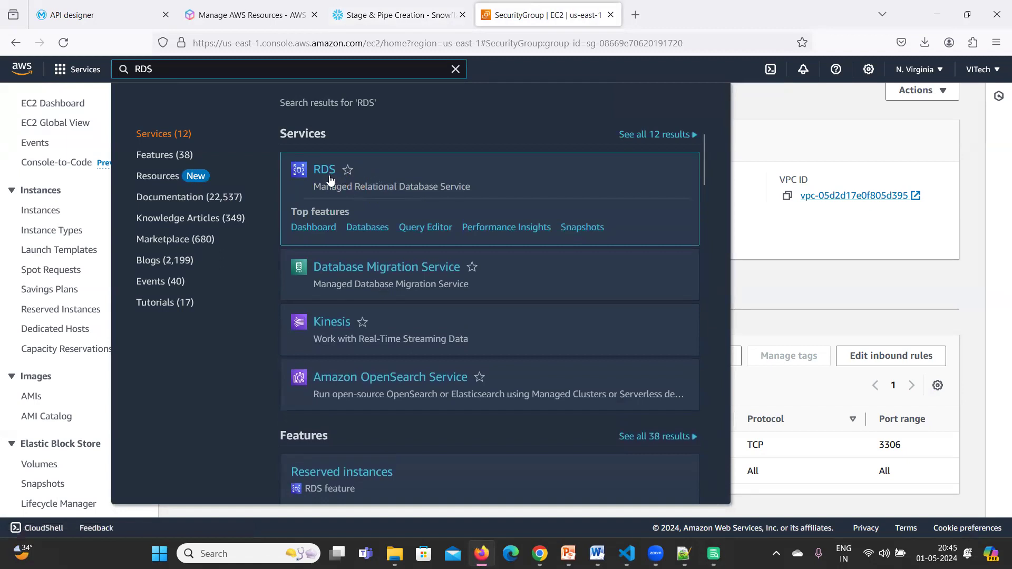
left_click(325, 178)
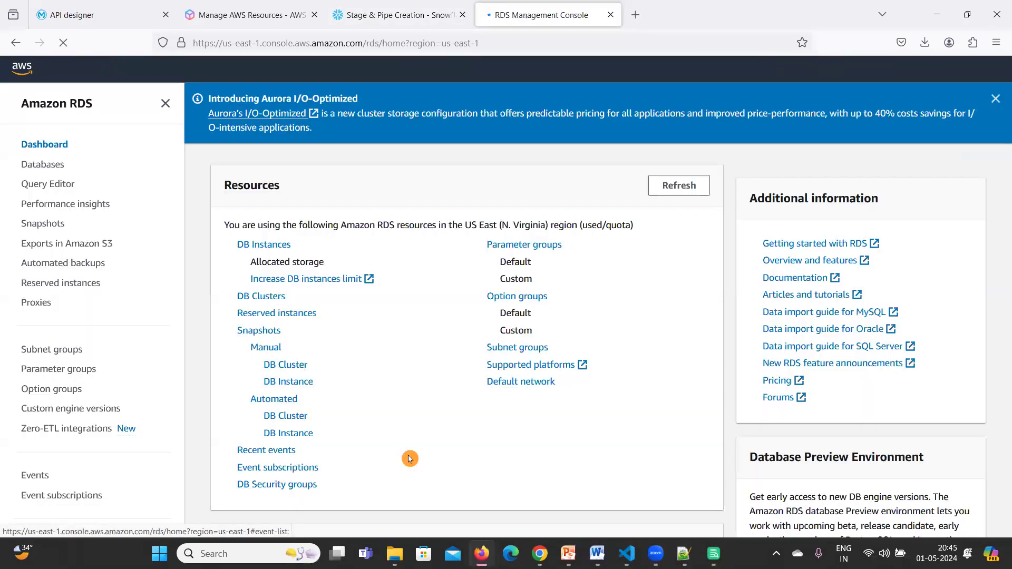
left_click(60, 166)
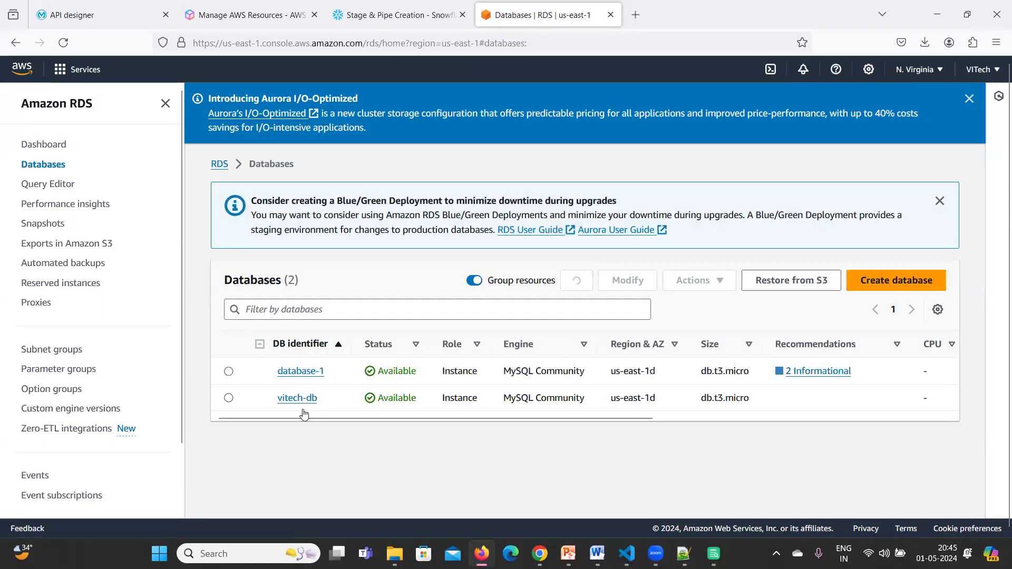
left_click(304, 404)
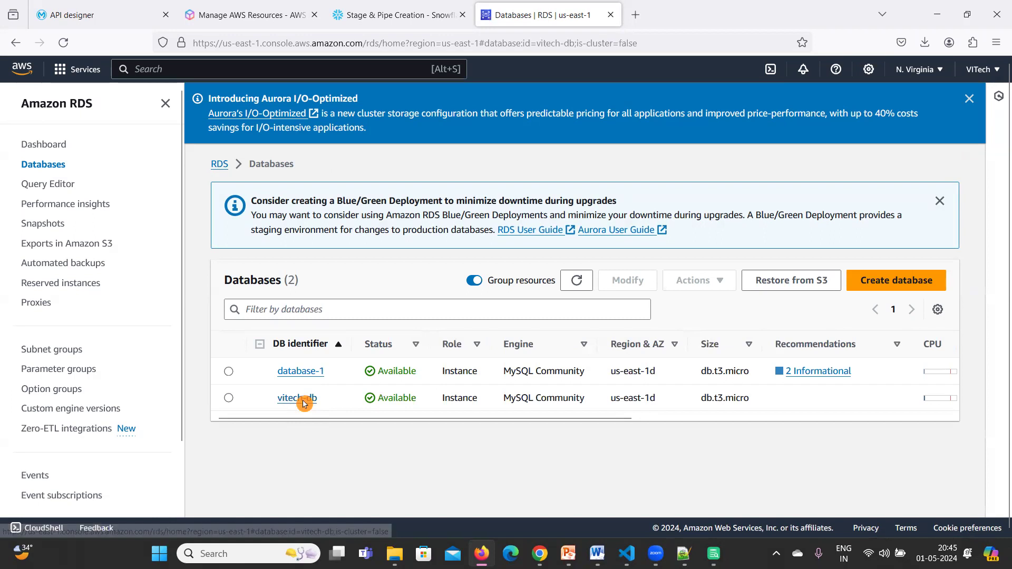
scroll(628, 442, "down", 2)
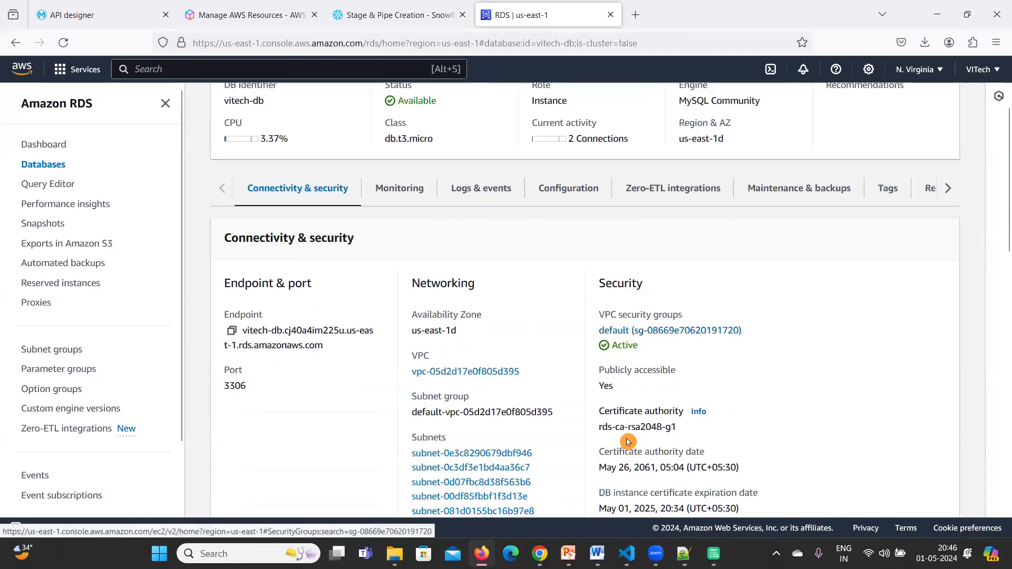
scroll(628, 441, "down", 4)
scroll(627, 441, "up", 5)
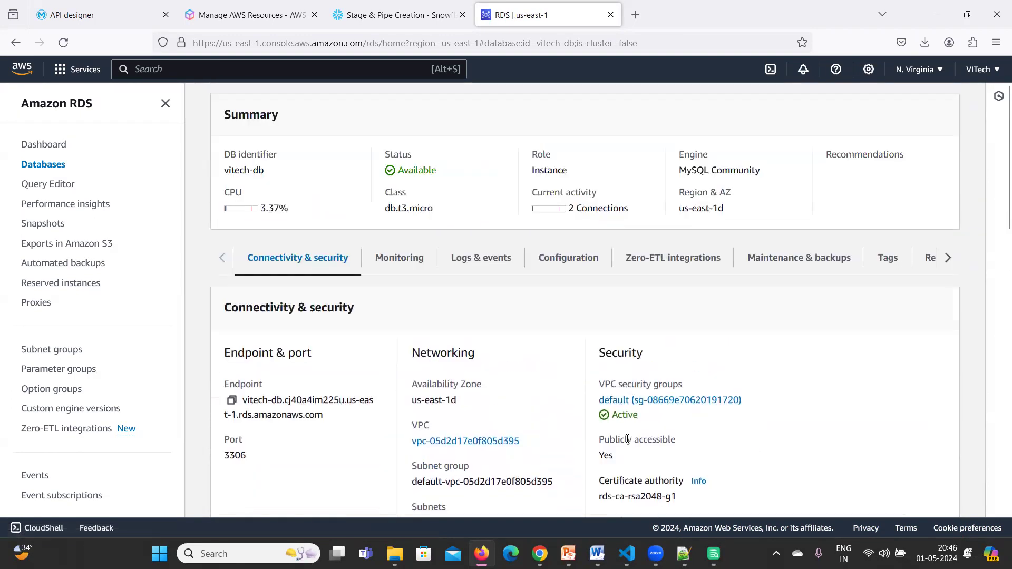
scroll(628, 439, "up", 2)
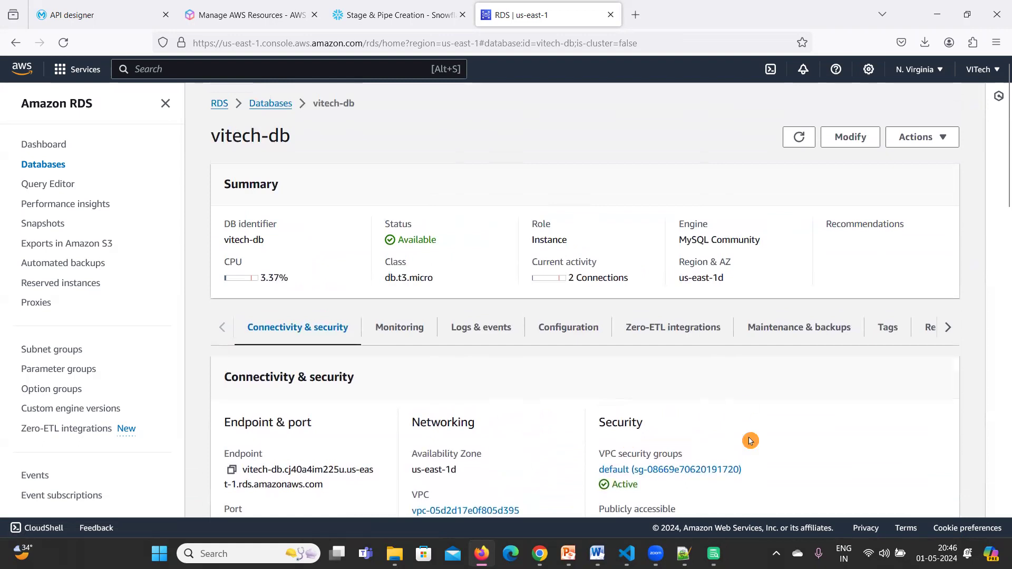
Review vitech-db's Configuration details such as engine version and storage.
left_click(571, 331)
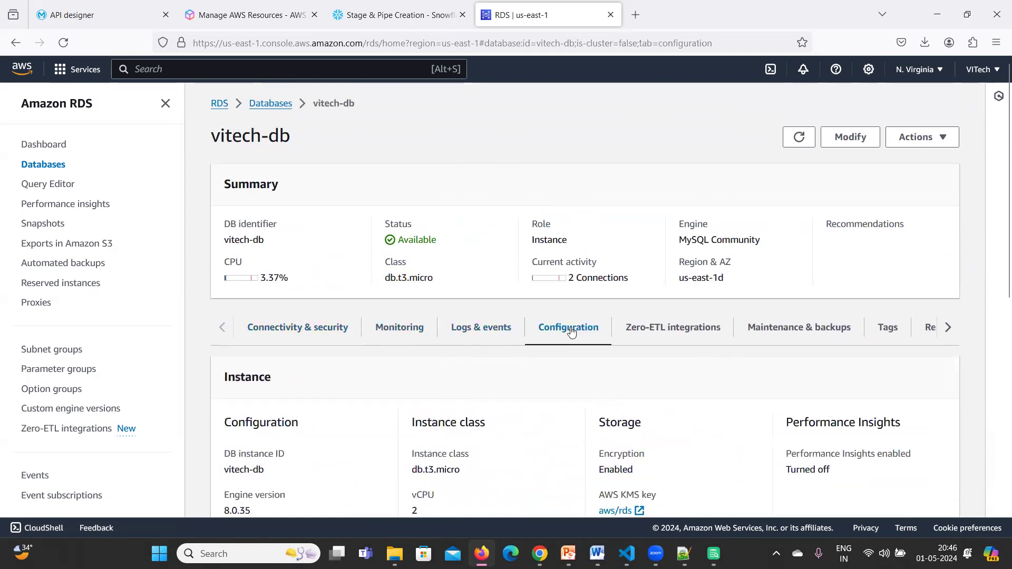
scroll(556, 364, "down", 8)
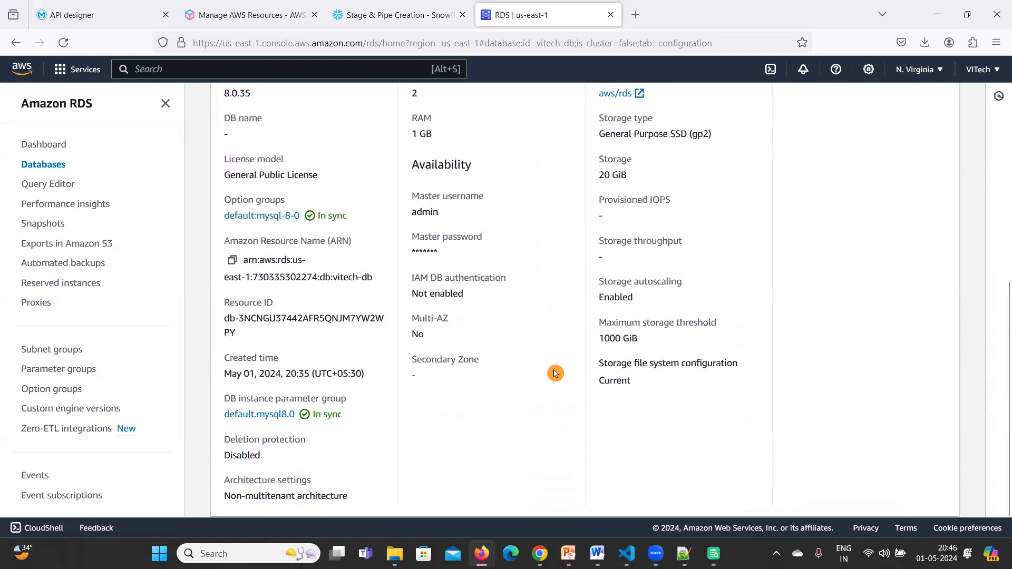
mouse_move(716, 552)
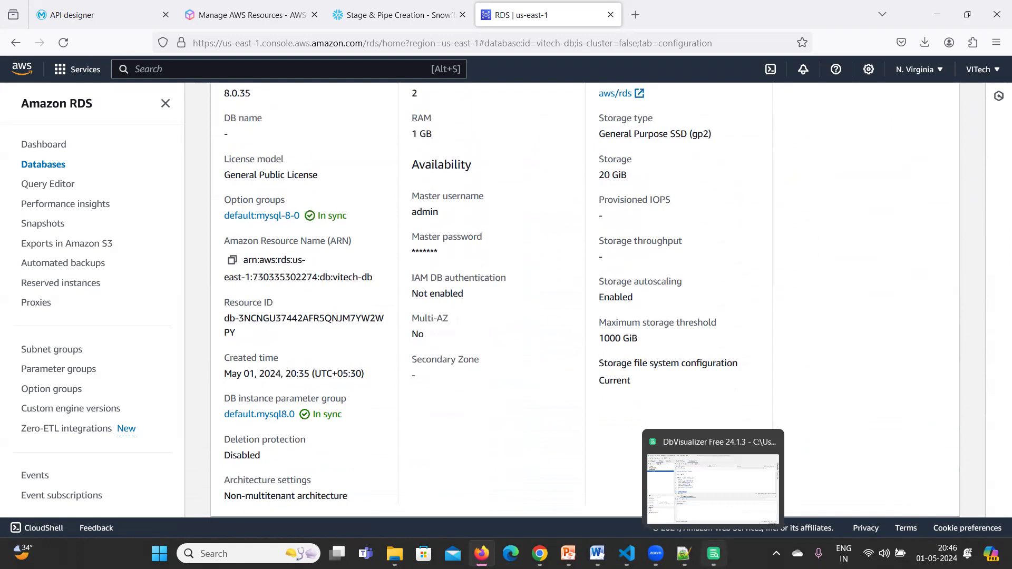
left_click(713, 553)
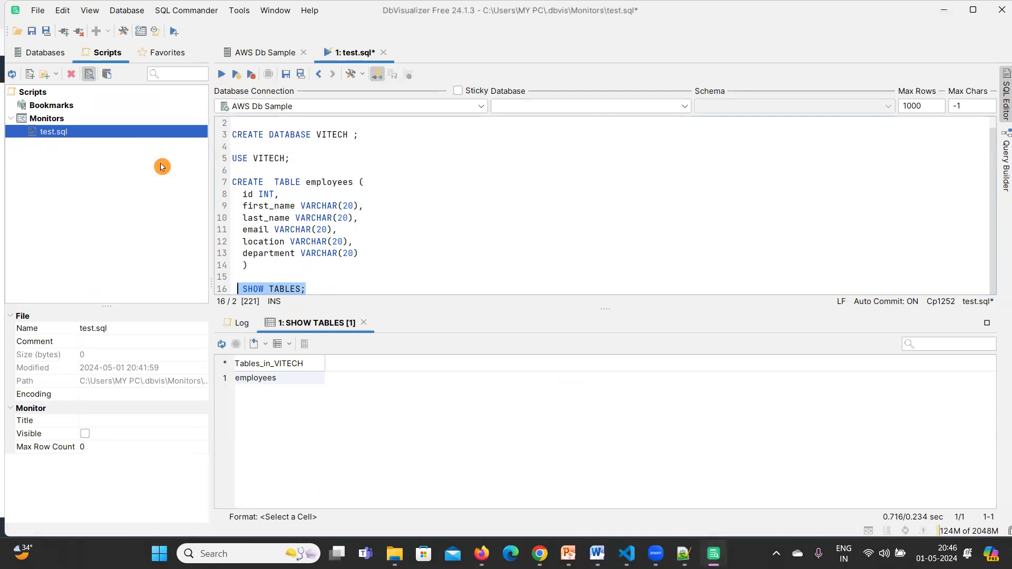
Restore the connections tree and select AWS Db Sample's Databases node.
left_click(257, 378)
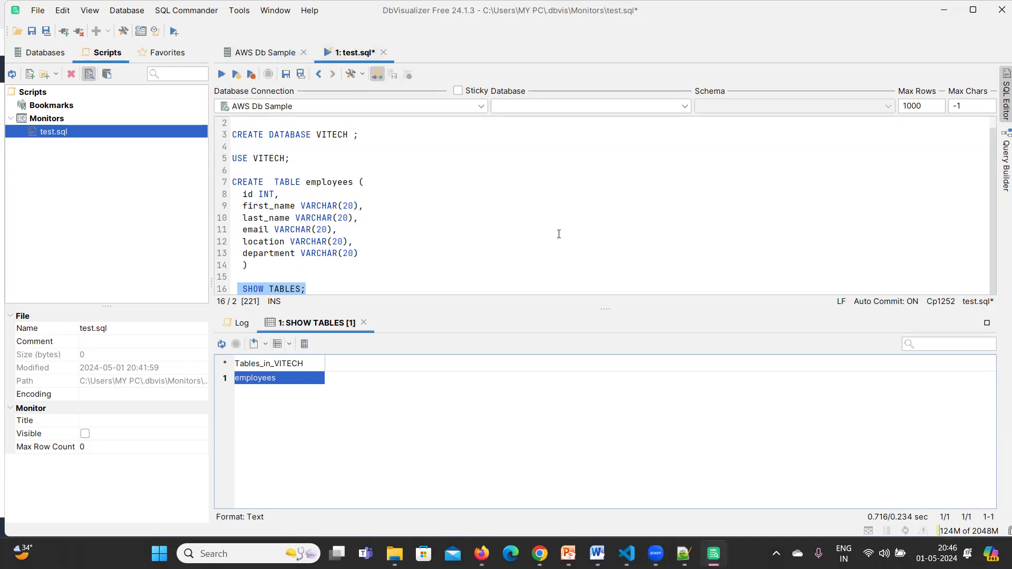
left_click(264, 51)
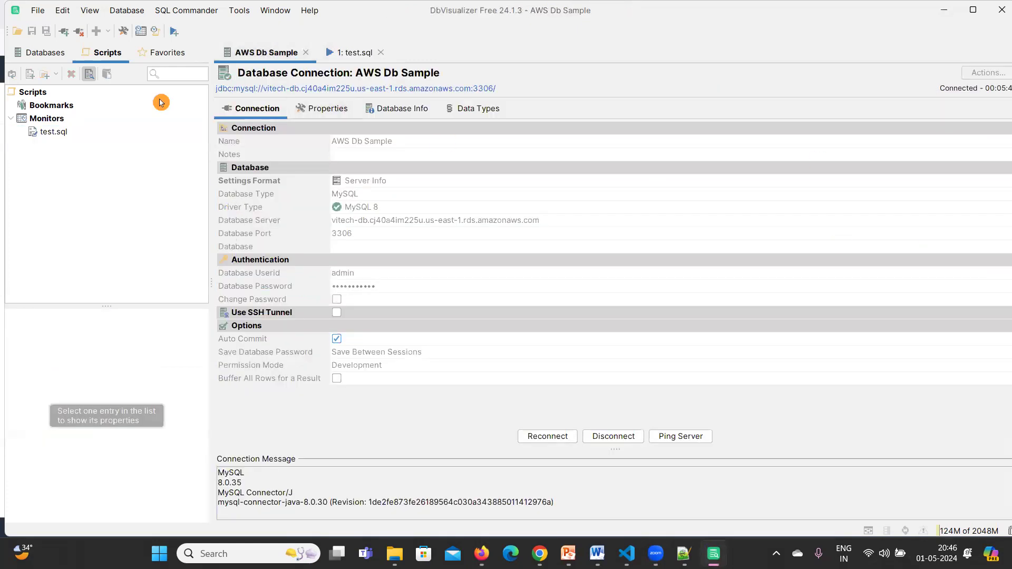
double_click(268, 52)
left_click(8, 59)
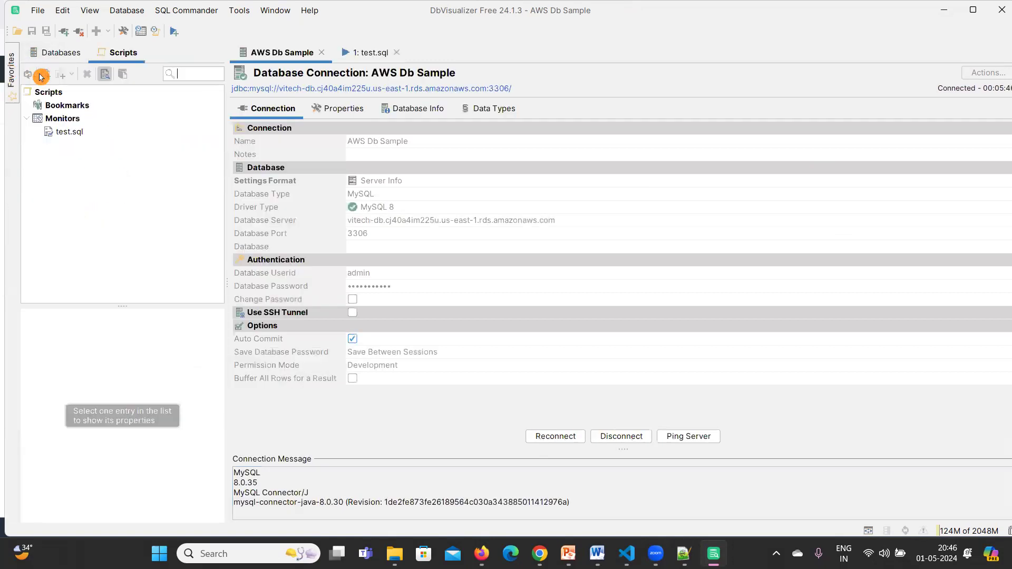
left_click(53, 51)
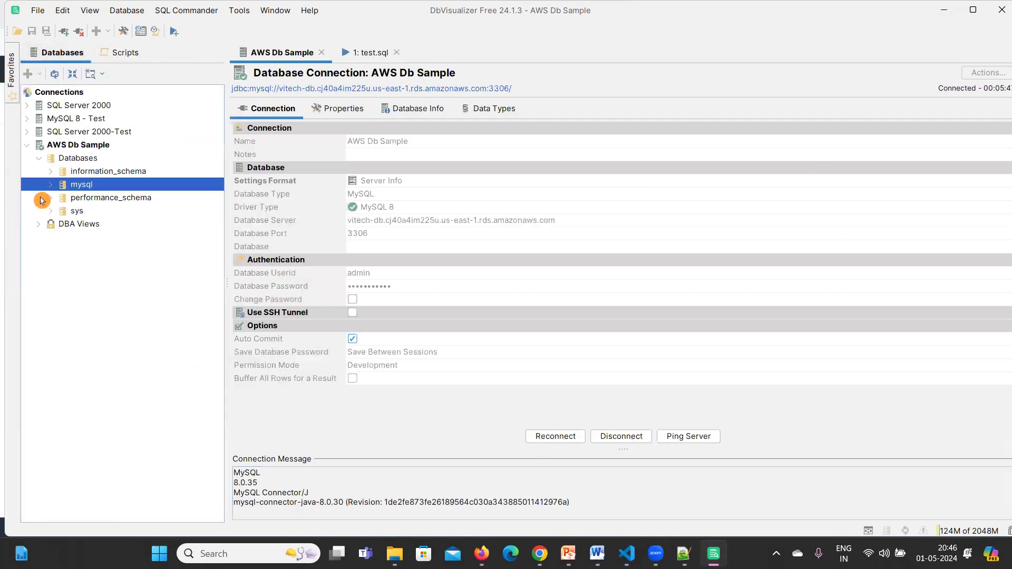
left_click(50, 158)
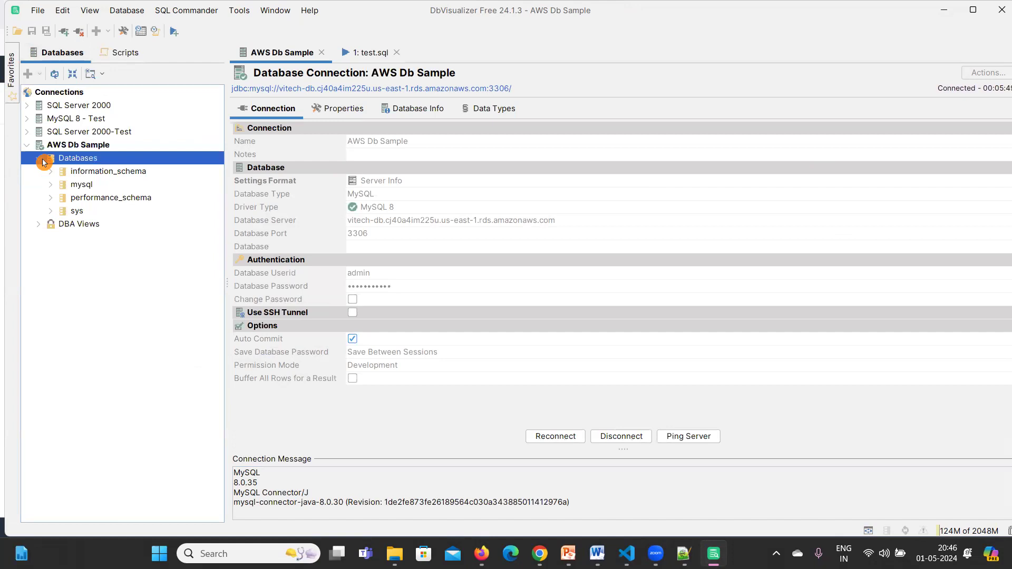
Disconnect AWS Db Sample, then connect it again.
right_click(84, 145)
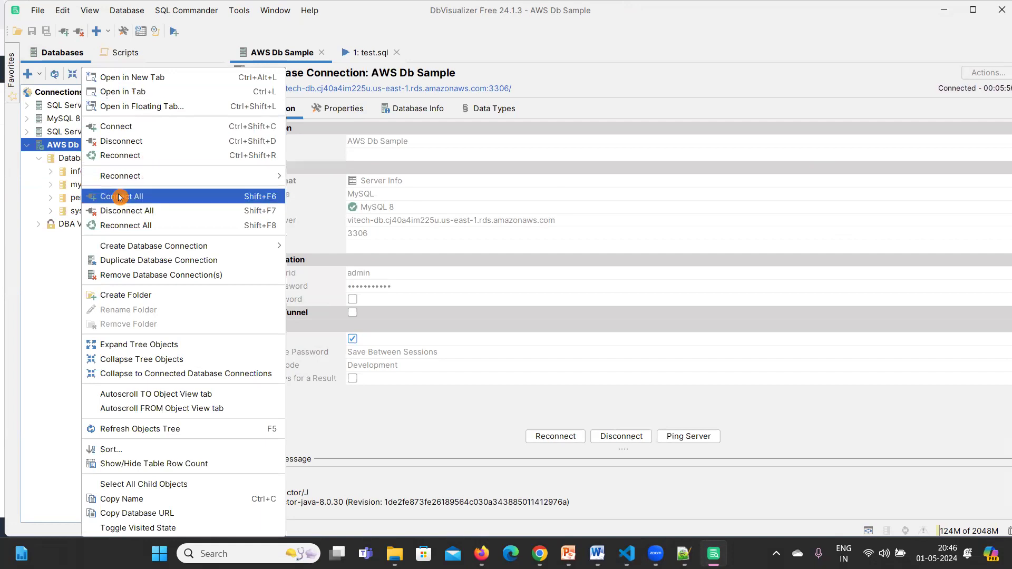
mouse_move(119, 180)
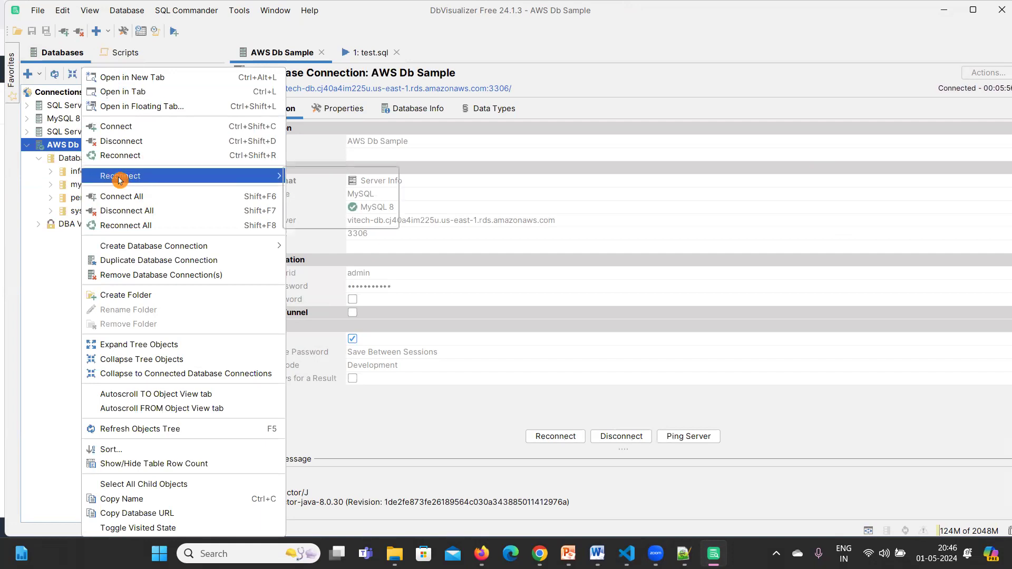
left_click(127, 143)
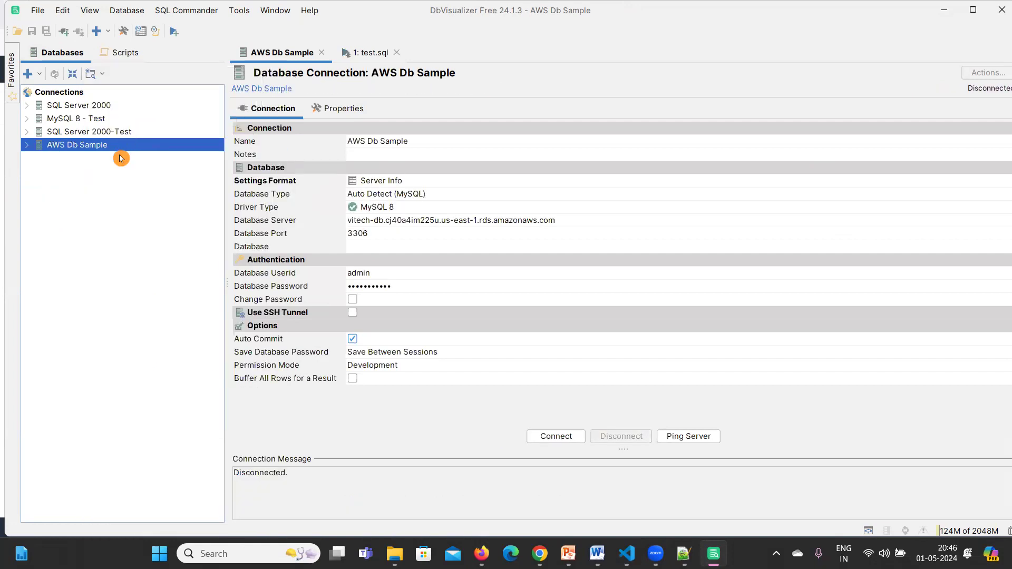
right_click(54, 147)
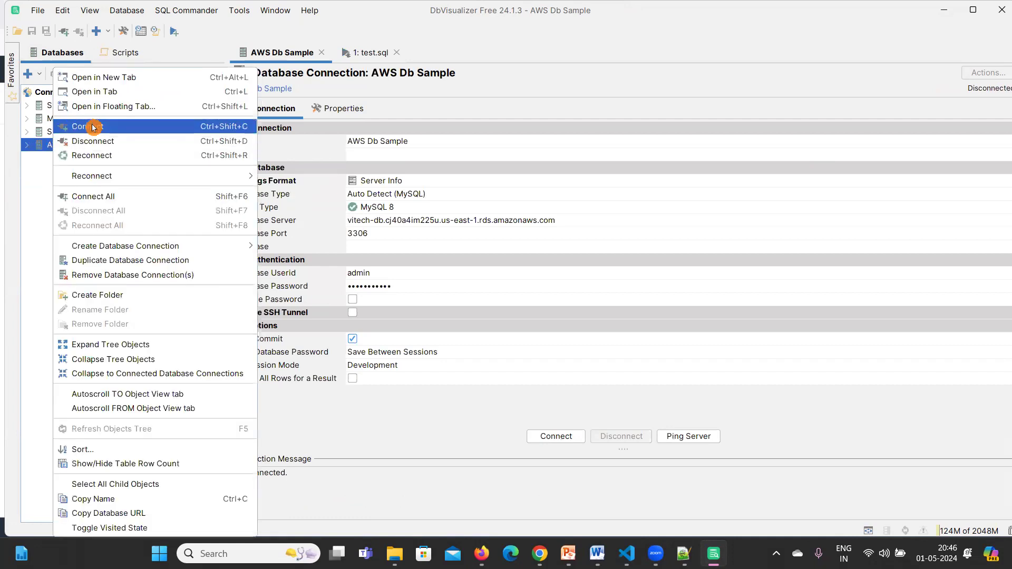
left_click(93, 127)
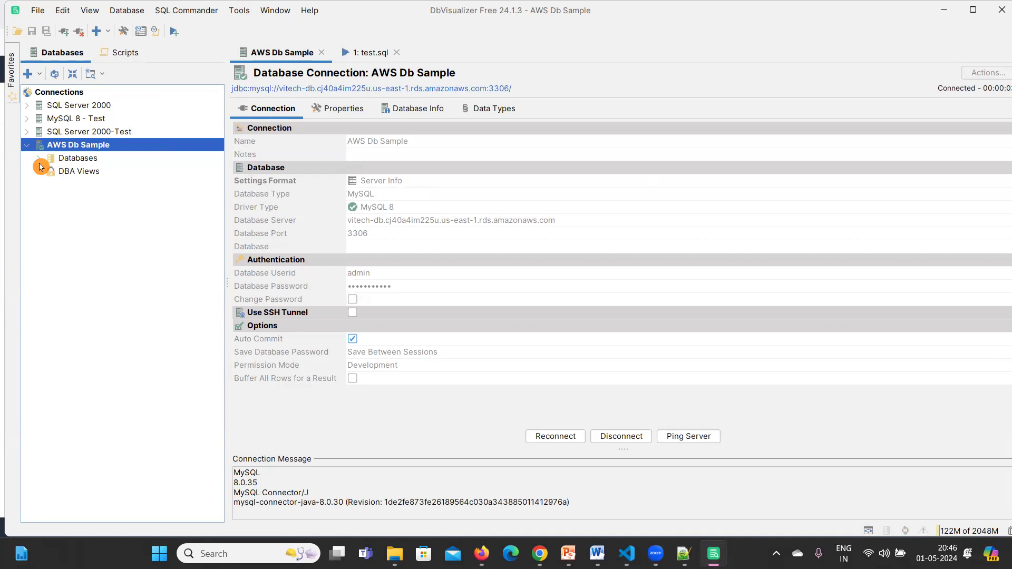
Open VITECH and expand Tables > employees > Columns to show id INT and five VARCHAR(20) fields.
left_click(39, 161)
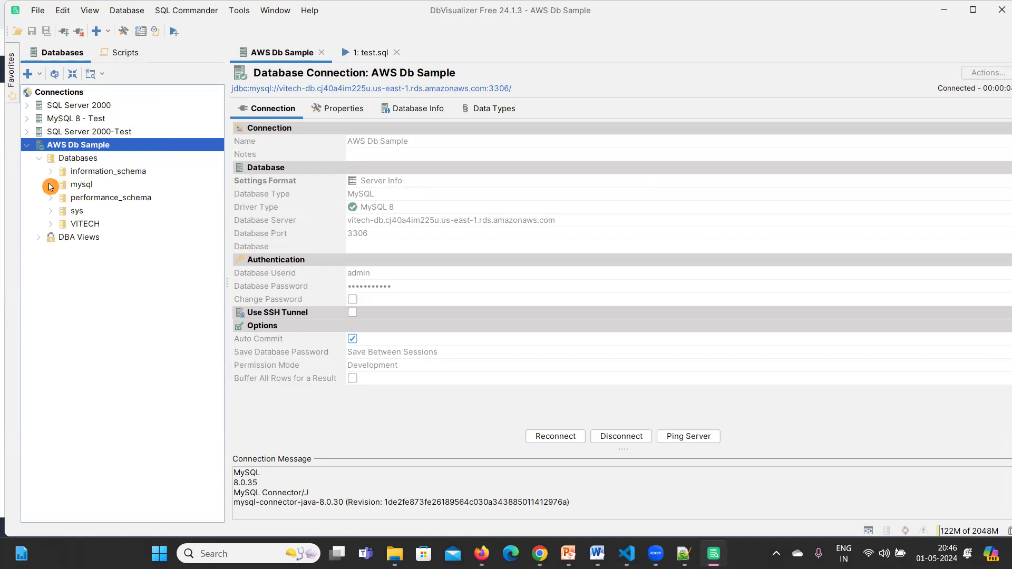
left_click(63, 226)
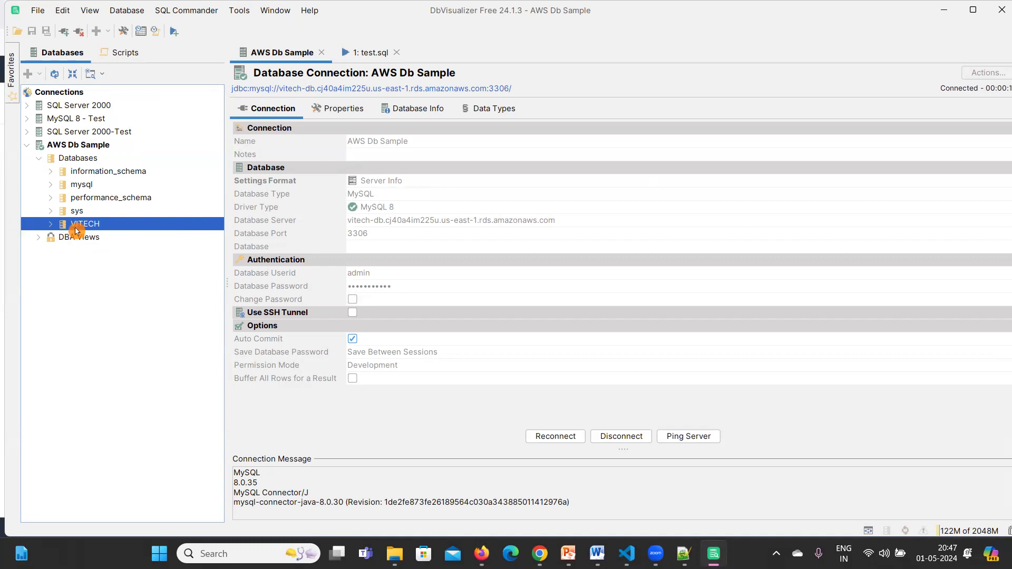
double_click(76, 227)
left_click(508, 331)
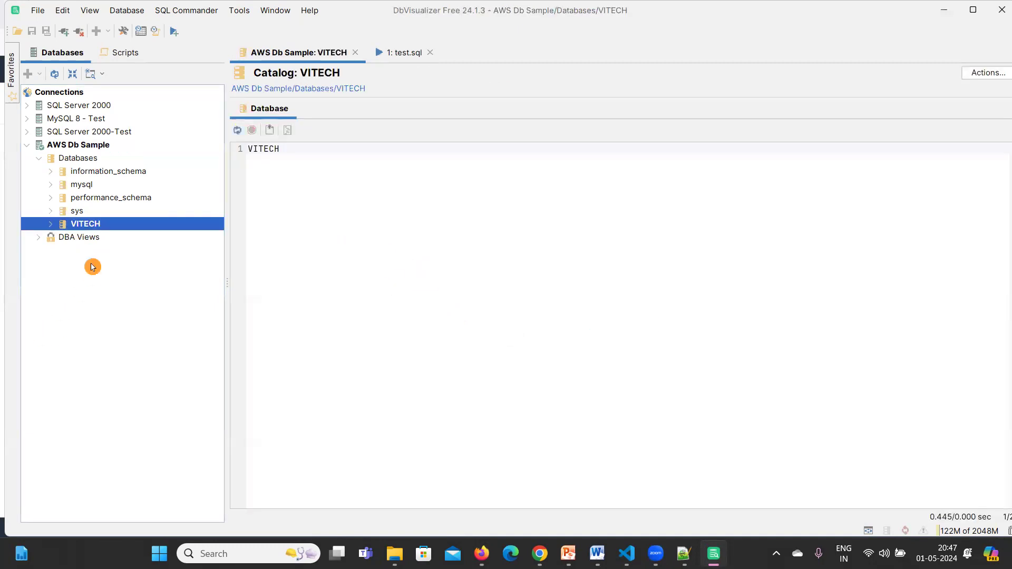
left_click(51, 224)
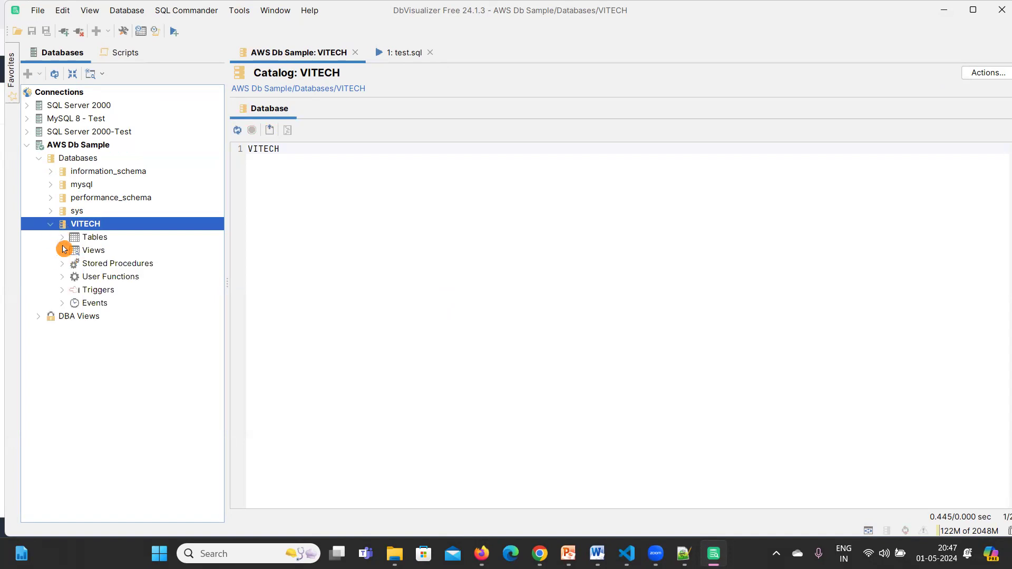
left_click(64, 239)
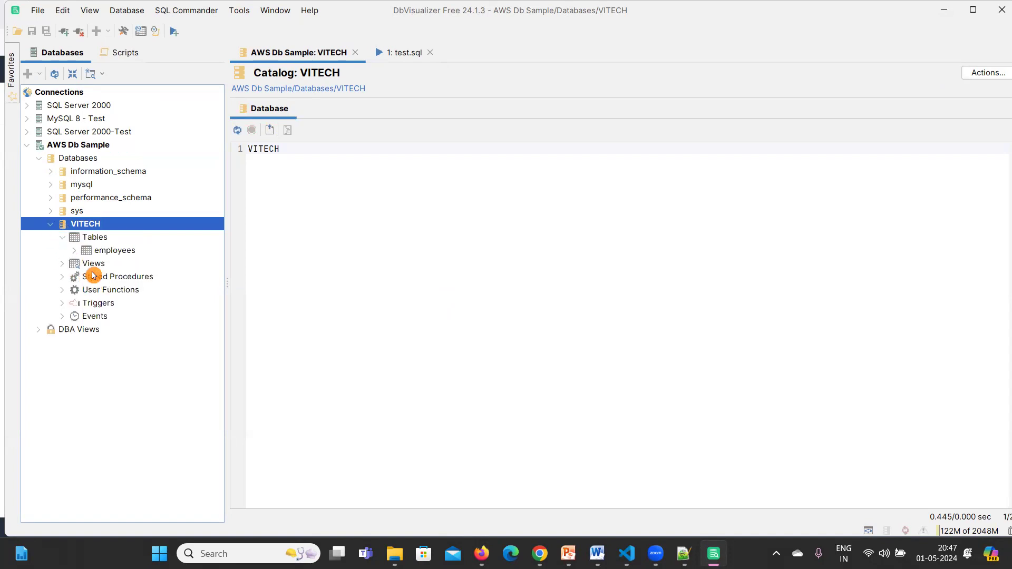
left_click(78, 252)
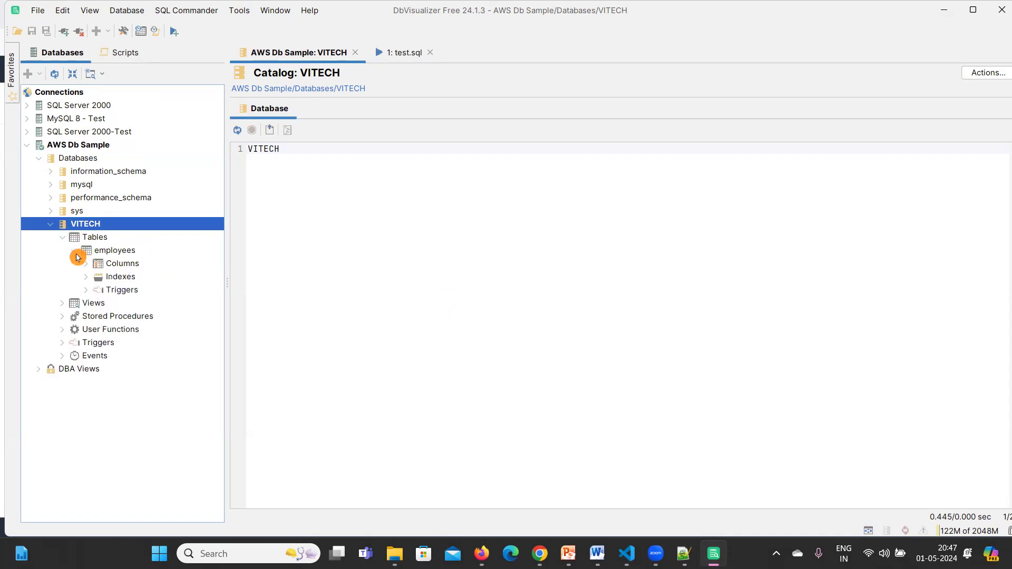
left_click(88, 264)
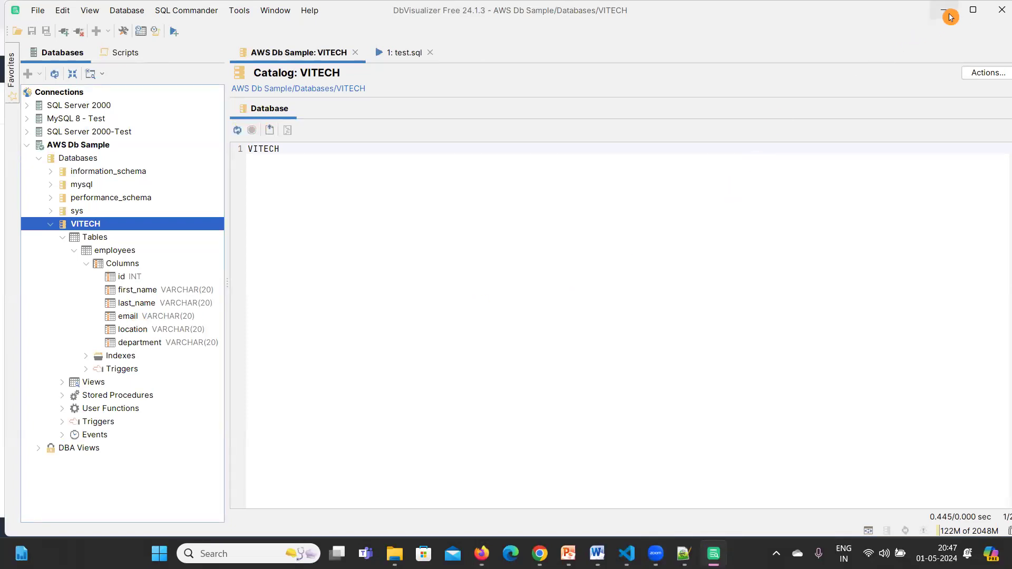
In Chrome's Excalidraw tab, draw a red checkmark beside the 'DB Visualizer' line of the outline.
mouse_move(548, 537)
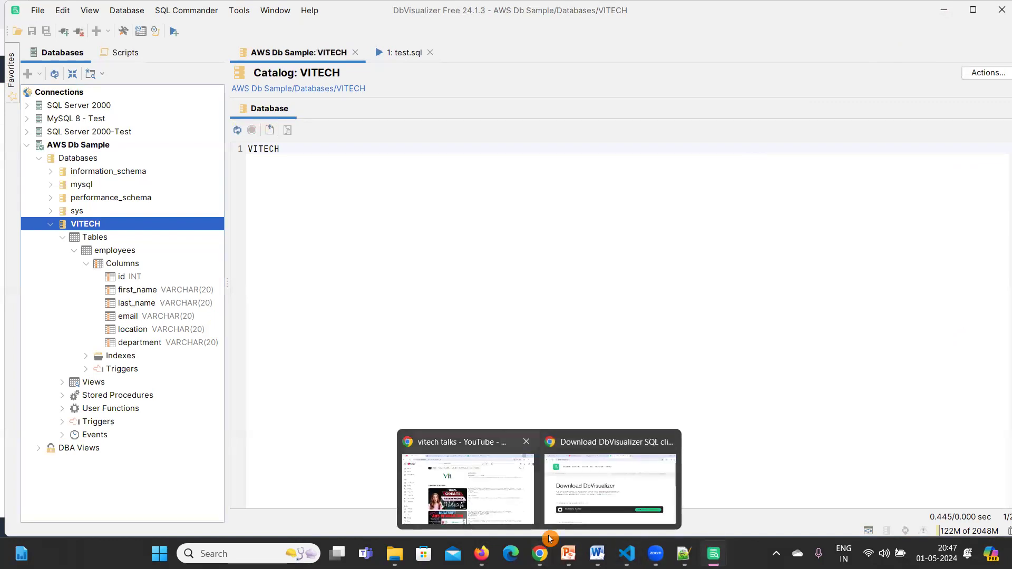
left_click(609, 483)
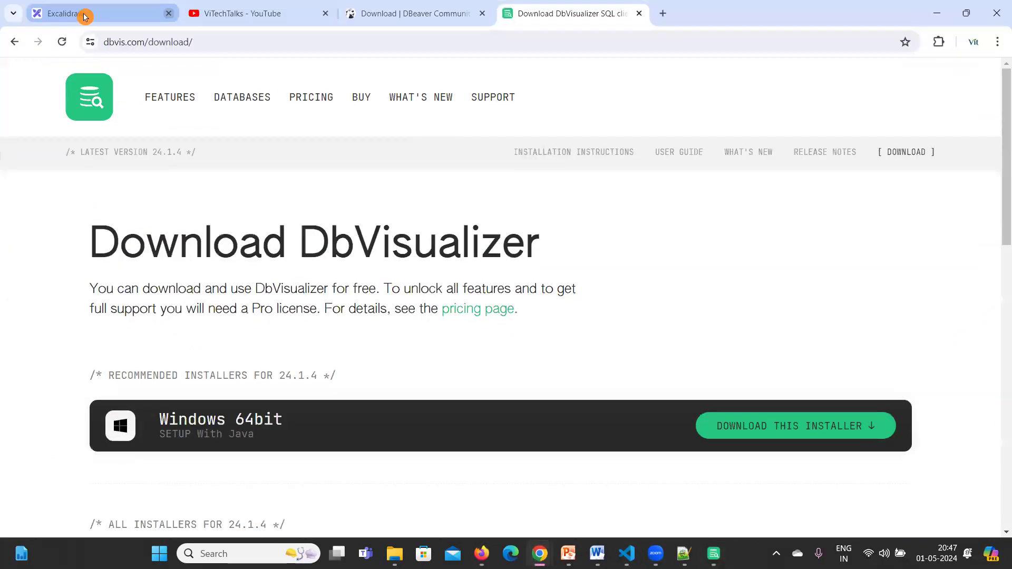
left_click(84, 17)
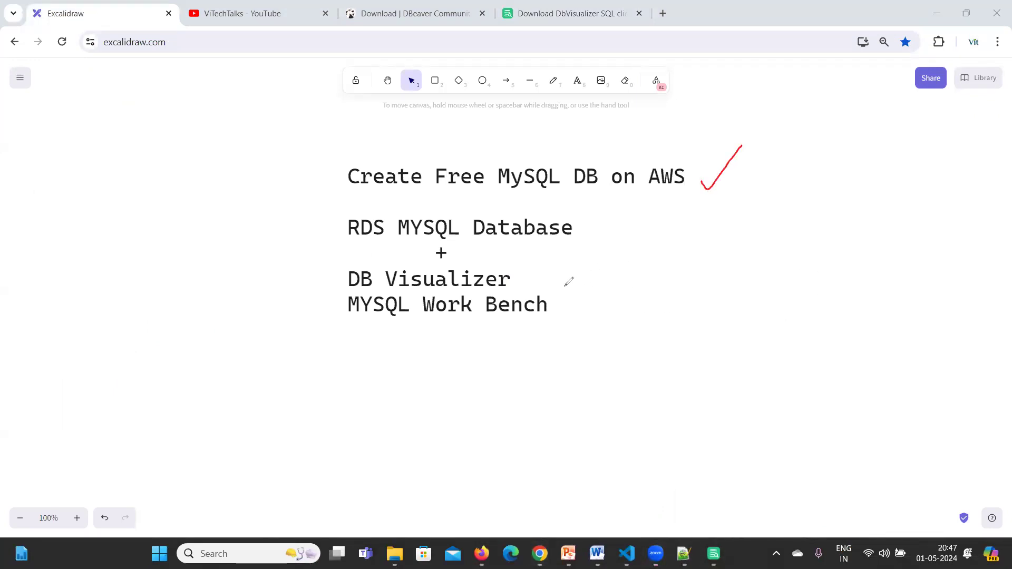
left_click_drag(600, 278, 649, 261)
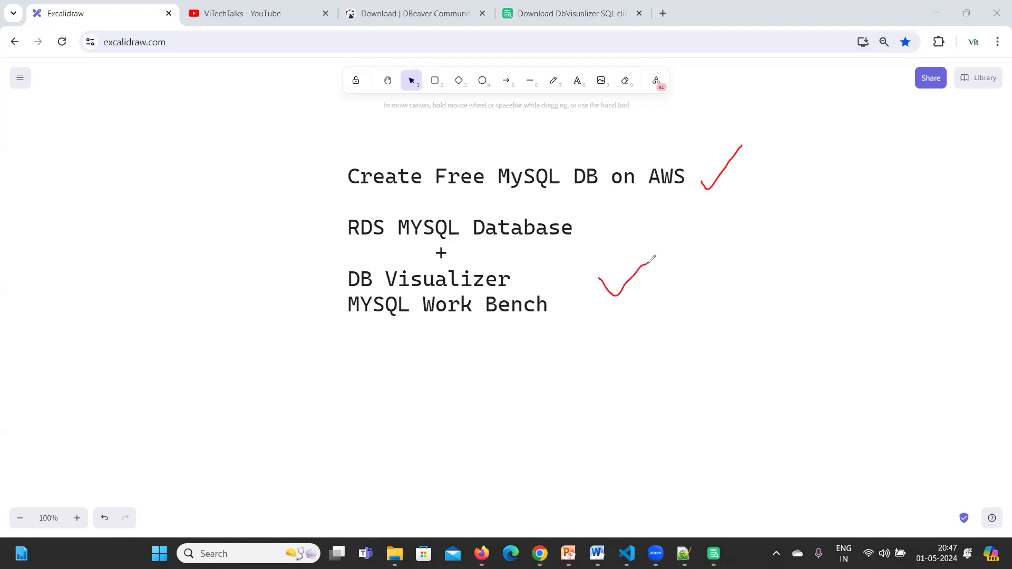